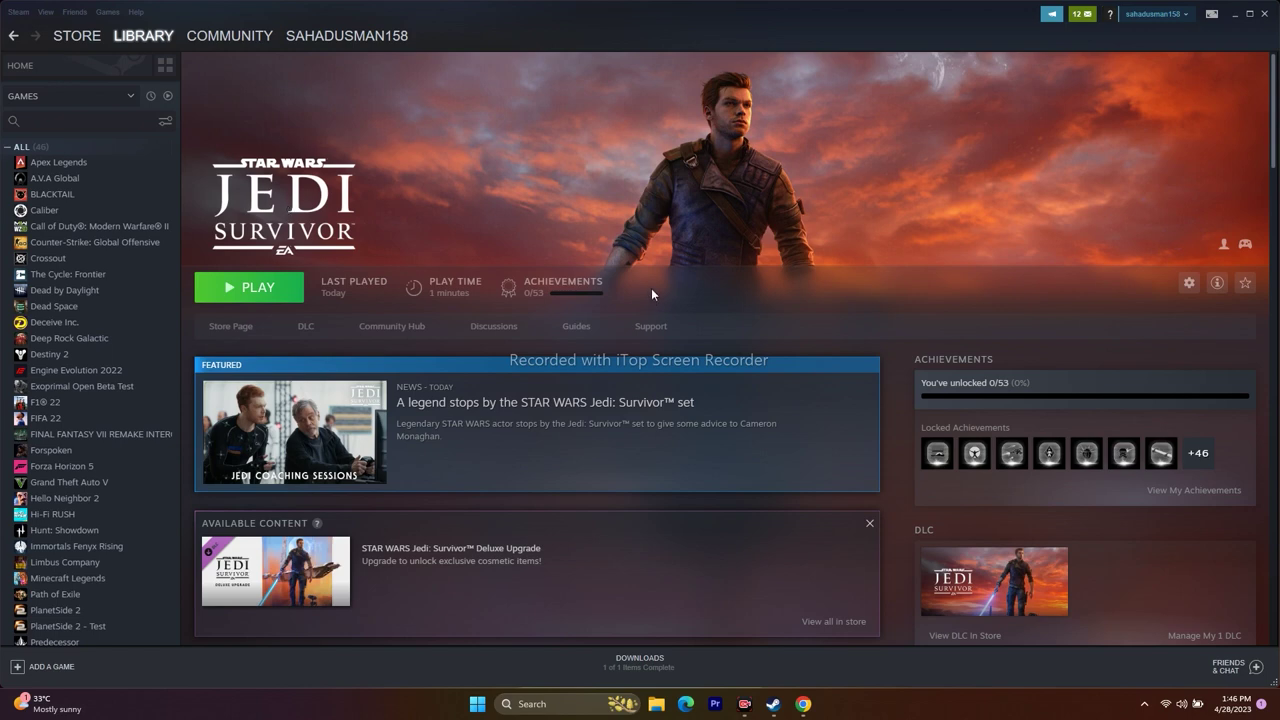
Check the Windows power options from the Start menu, then dismiss it without restarting
left_click(477, 704)
left_click(805, 658)
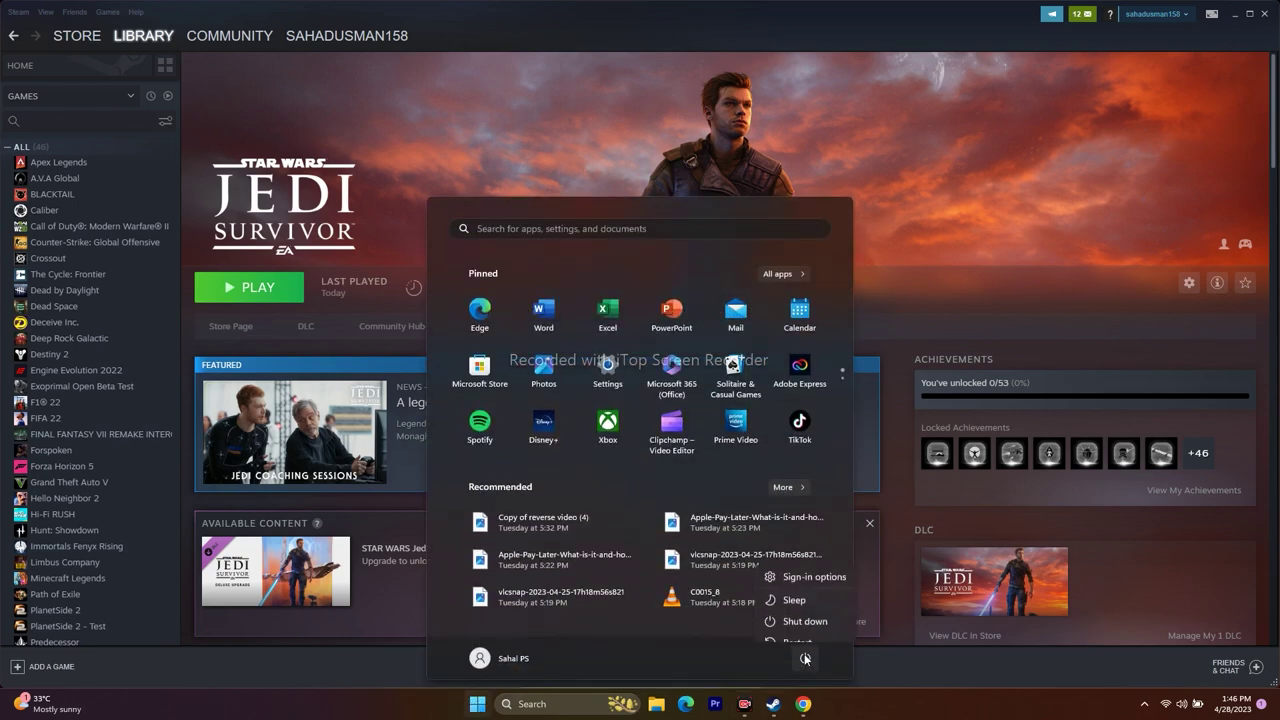
left_click(637, 40)
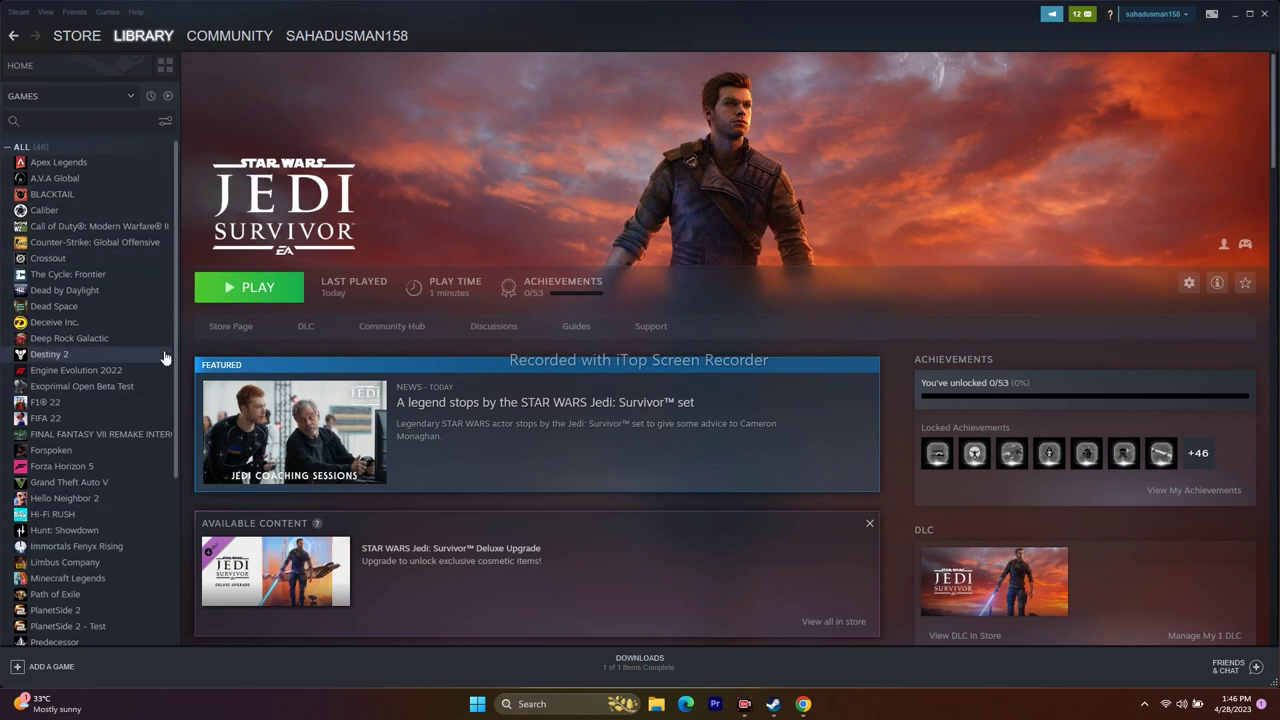
View STAR WARS Jedi: Survivor's Local Files properties (129.95 GB), then close them
scroll(147, 285, "down", 4)
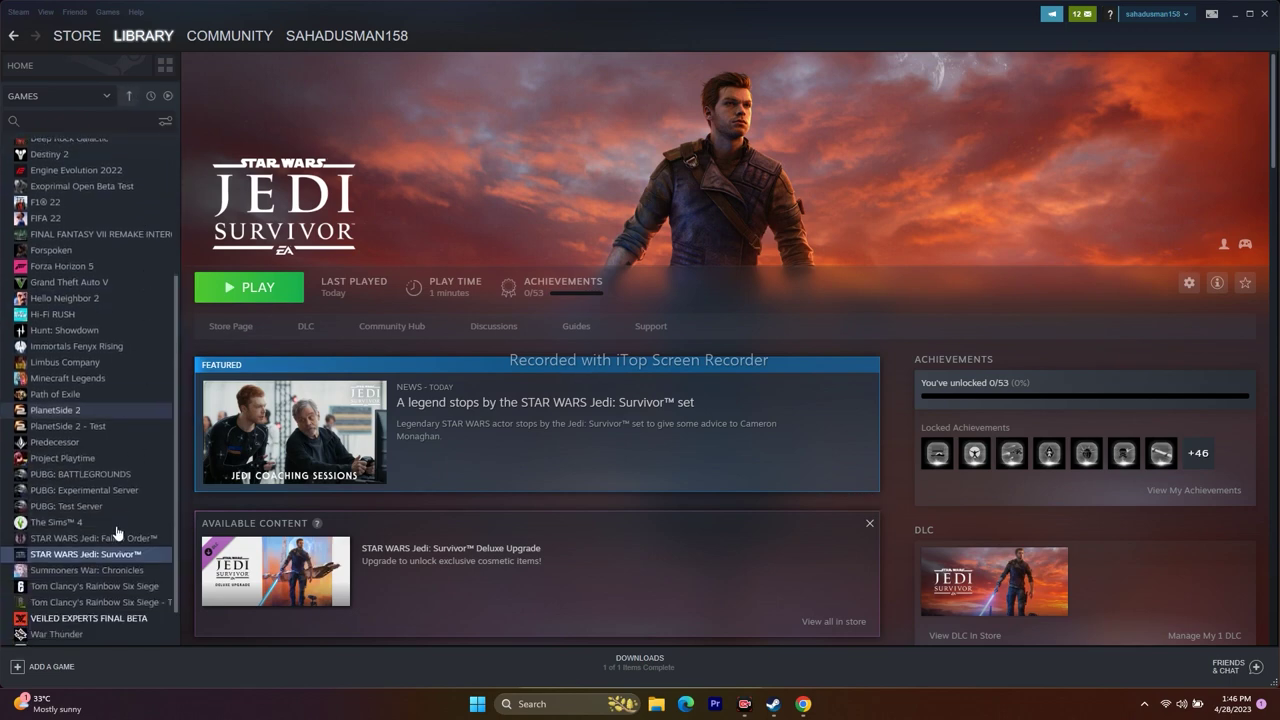
right_click(114, 562)
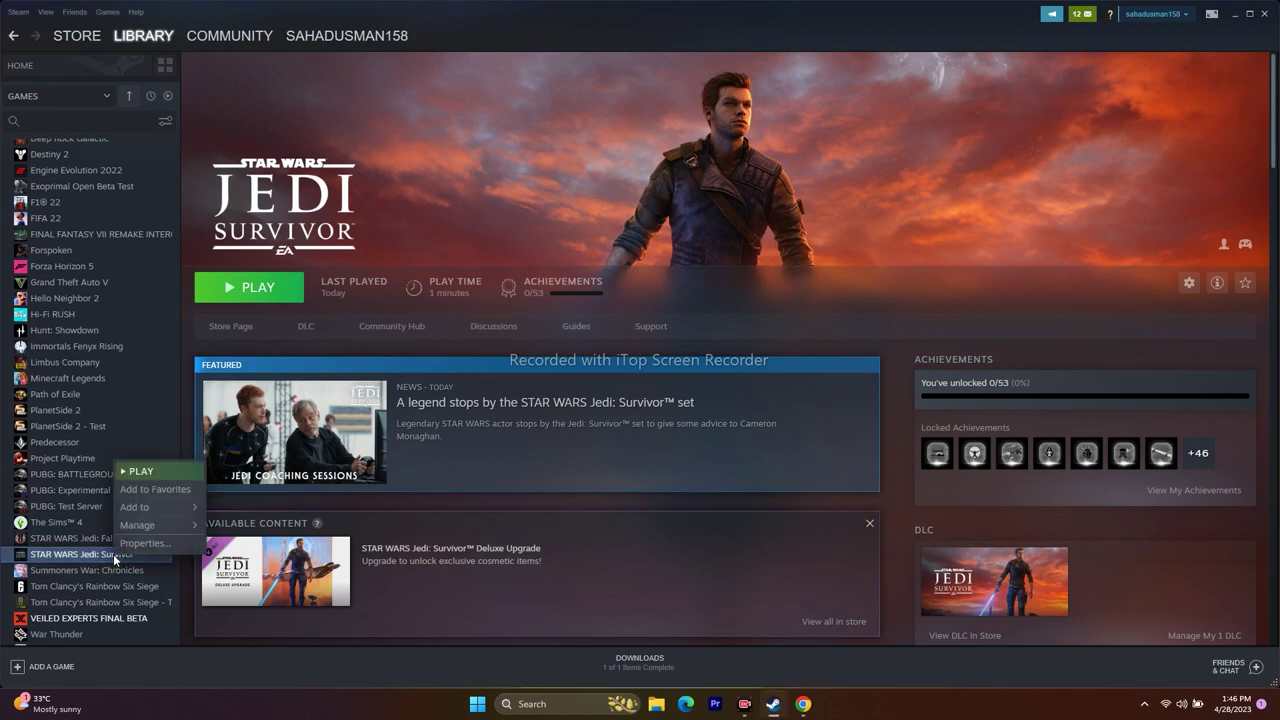
left_click(156, 543)
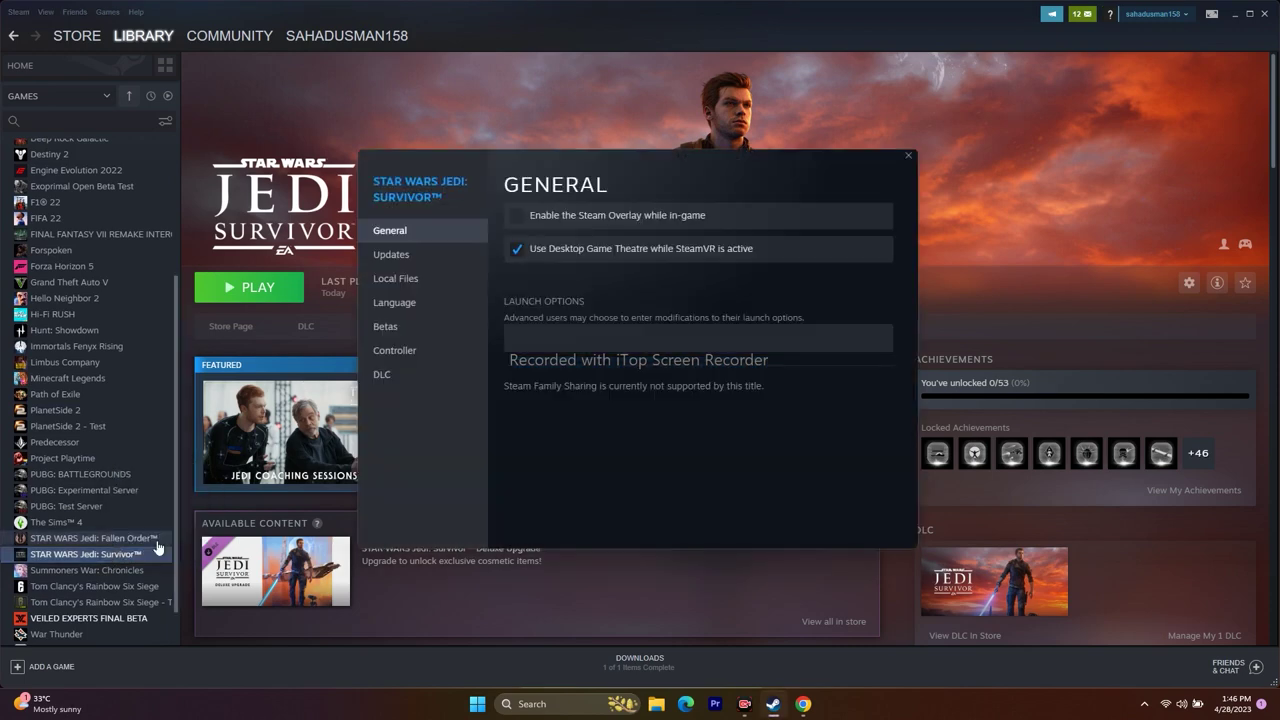
left_click(412, 281)
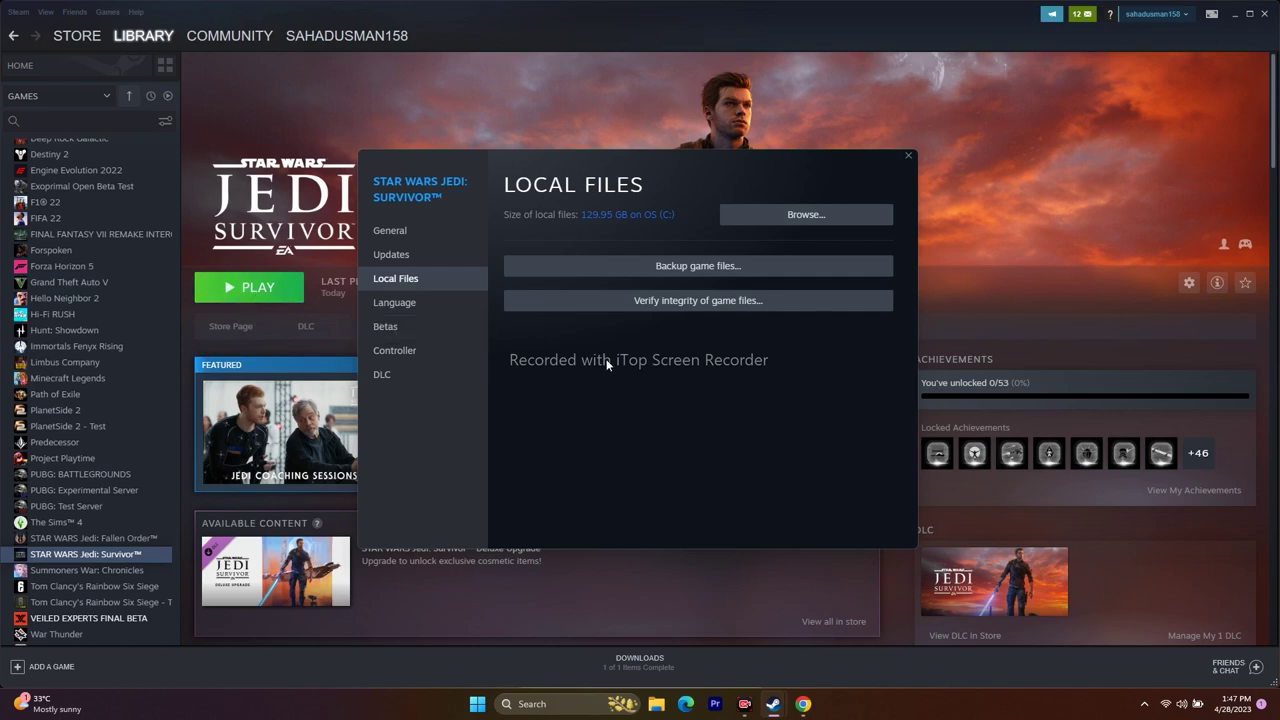
left_click(908, 156)
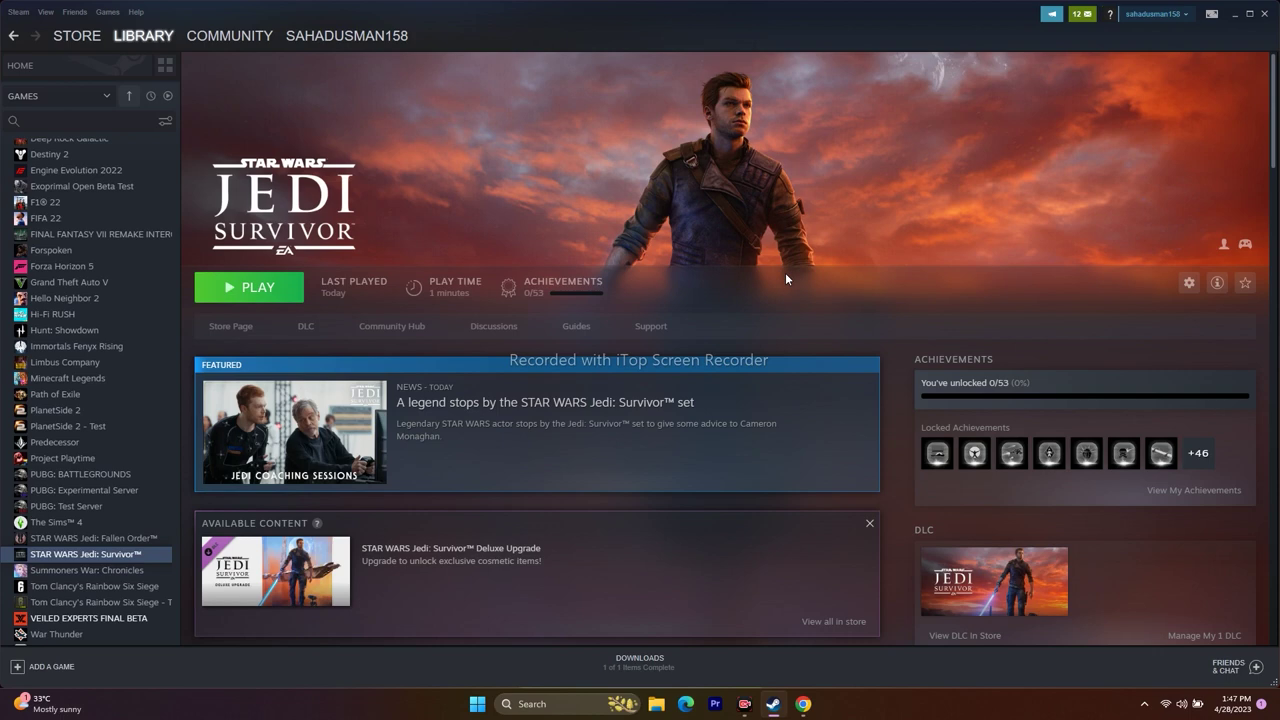
Reopen Properties > Local Files for STAR WARS Jedi: Survivor from the library list
right_click(103, 558)
left_click(155, 541)
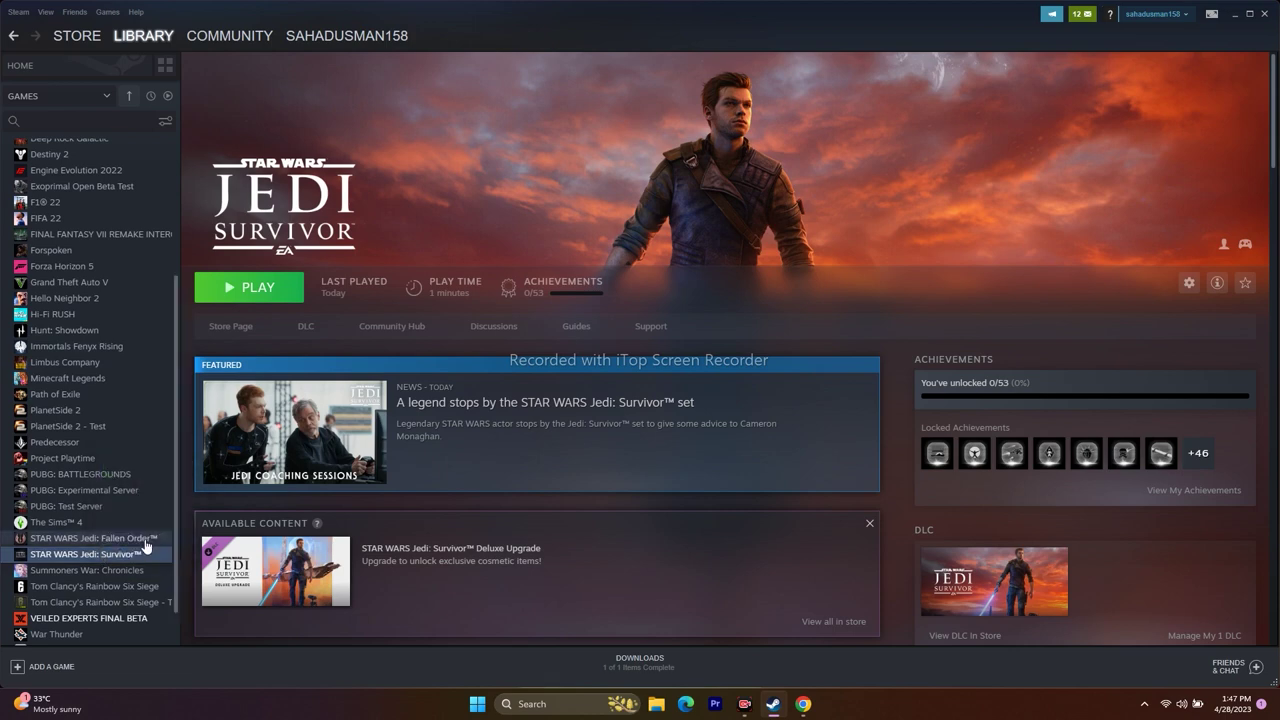
left_click(432, 282)
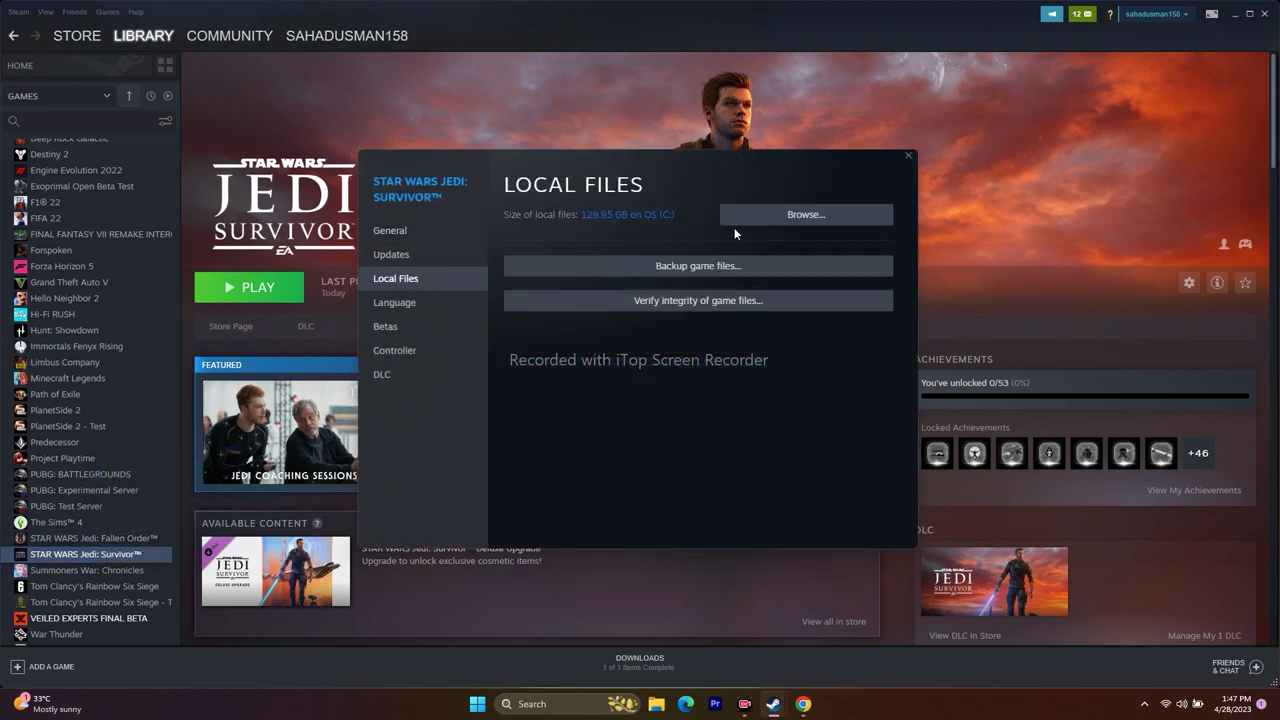
Browse the Jedi Survivor install folder, looking inside the Engine and Origin folders
left_click(846, 221)
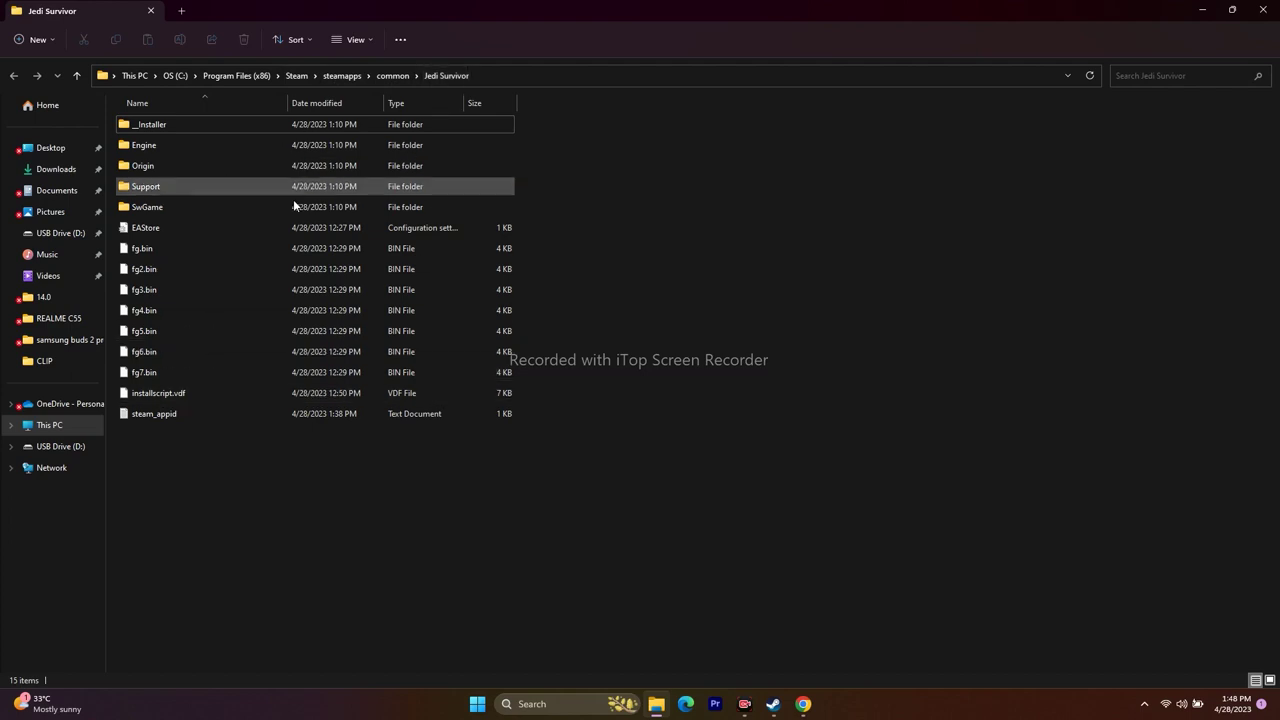
double_click(180, 141)
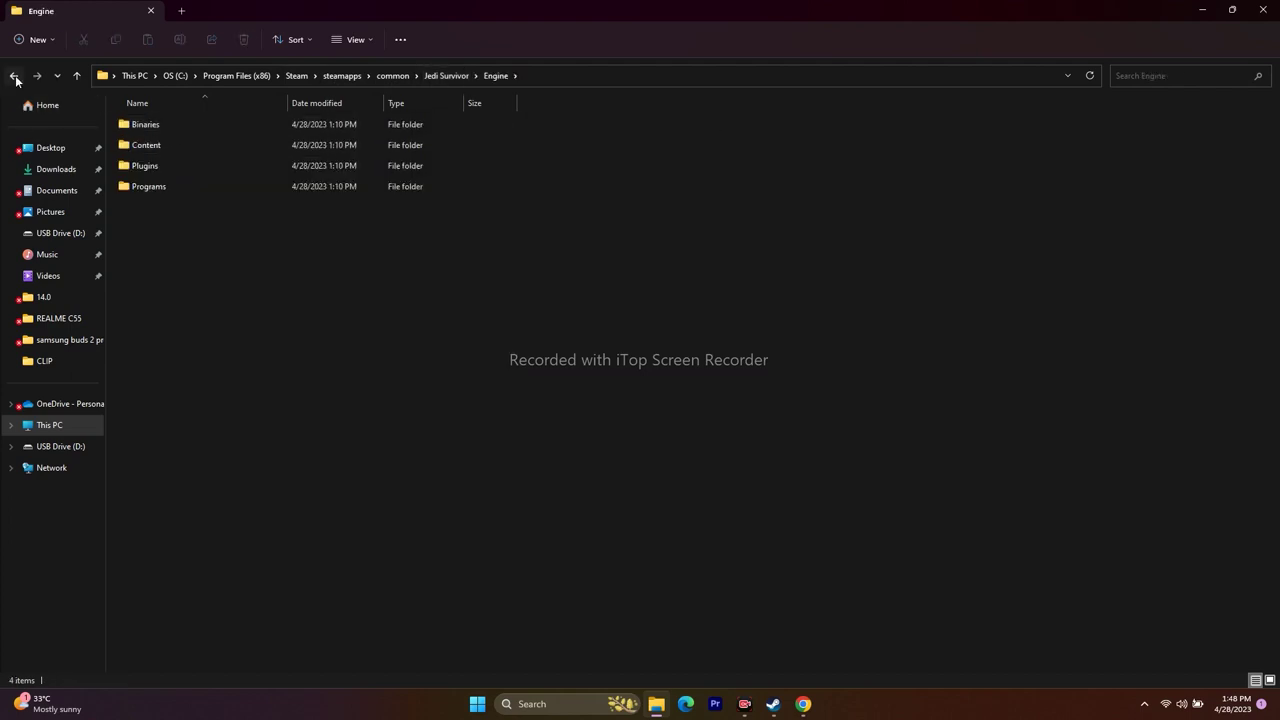
left_click(14, 76)
left_click(153, 167)
double_click(153, 167)
left_click(14, 76)
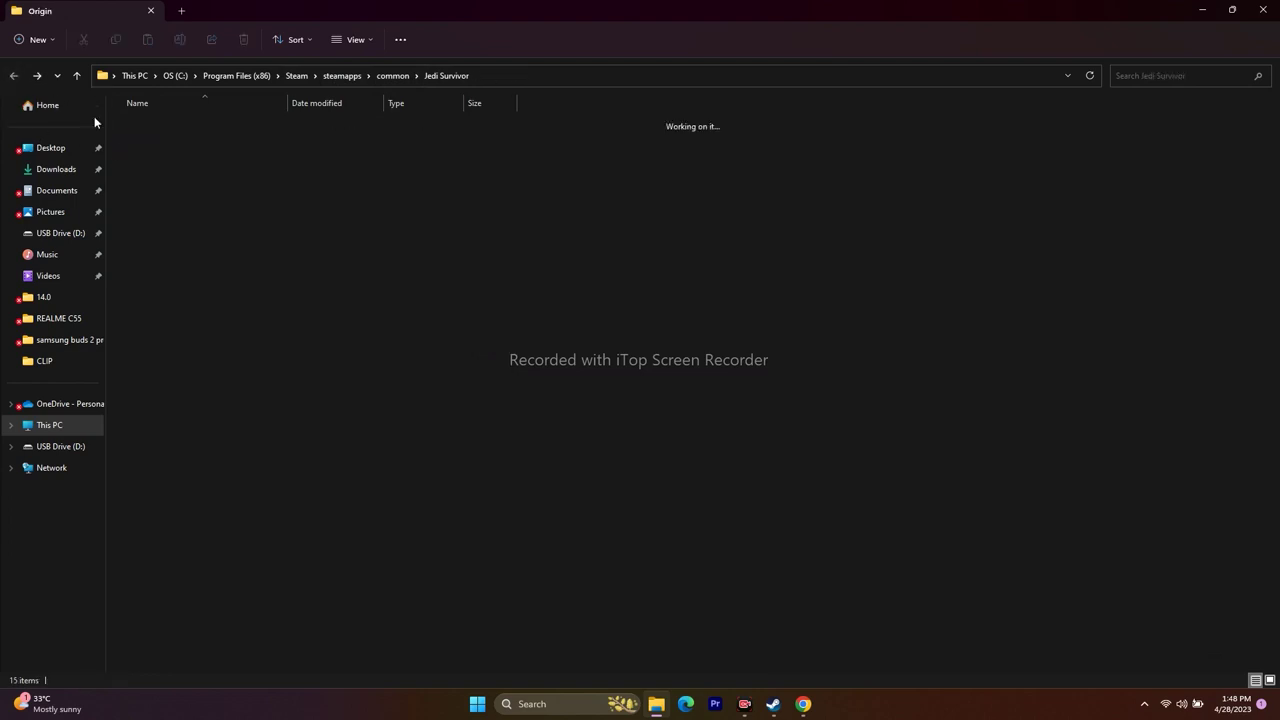
Drill into Engine\Binaries\Win64, then return to the install folder and close it
left_click(183, 144)
double_click(183, 144)
double_click(176, 127)
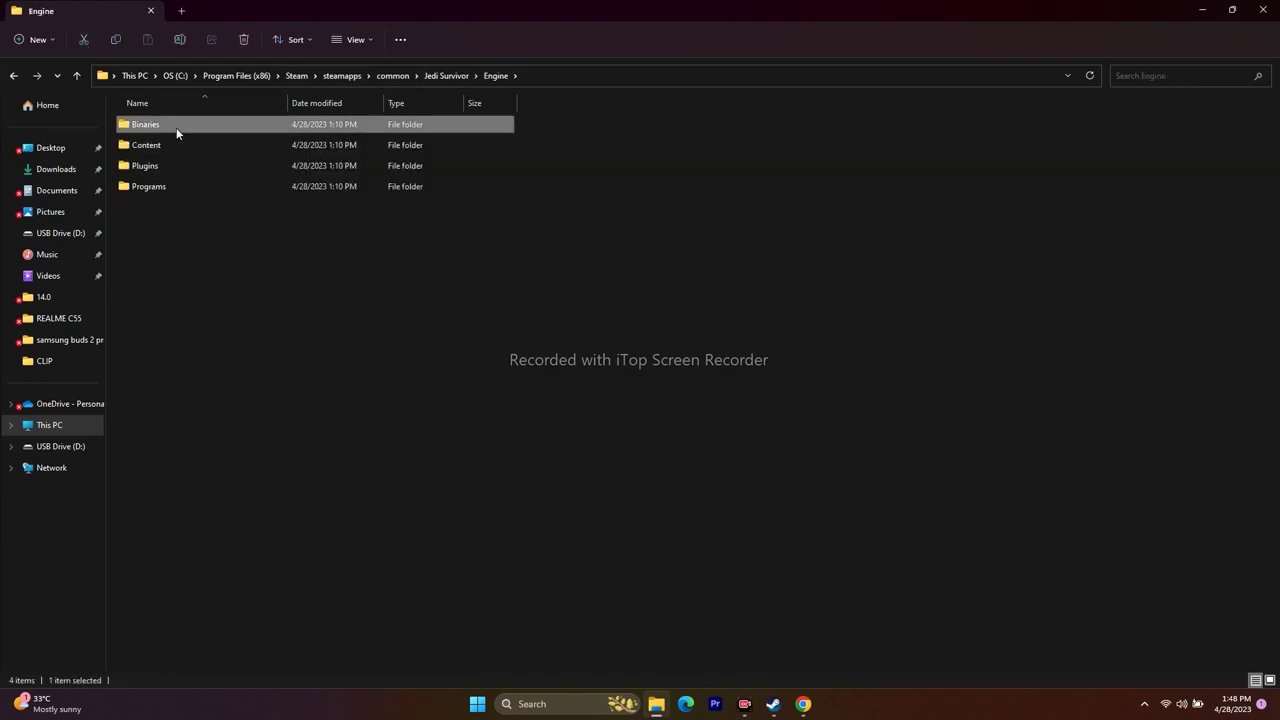
double_click(170, 142)
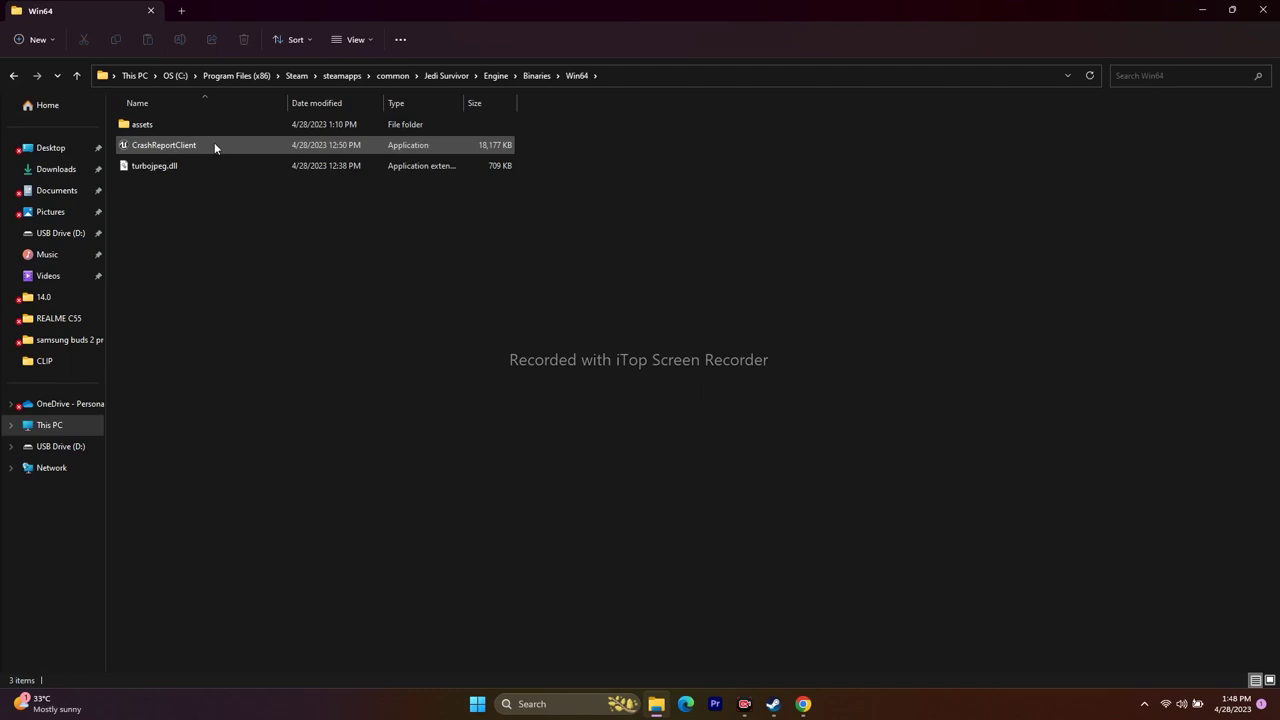
left_click(14, 76)
left_click(14, 76)
left_click(14, 76)
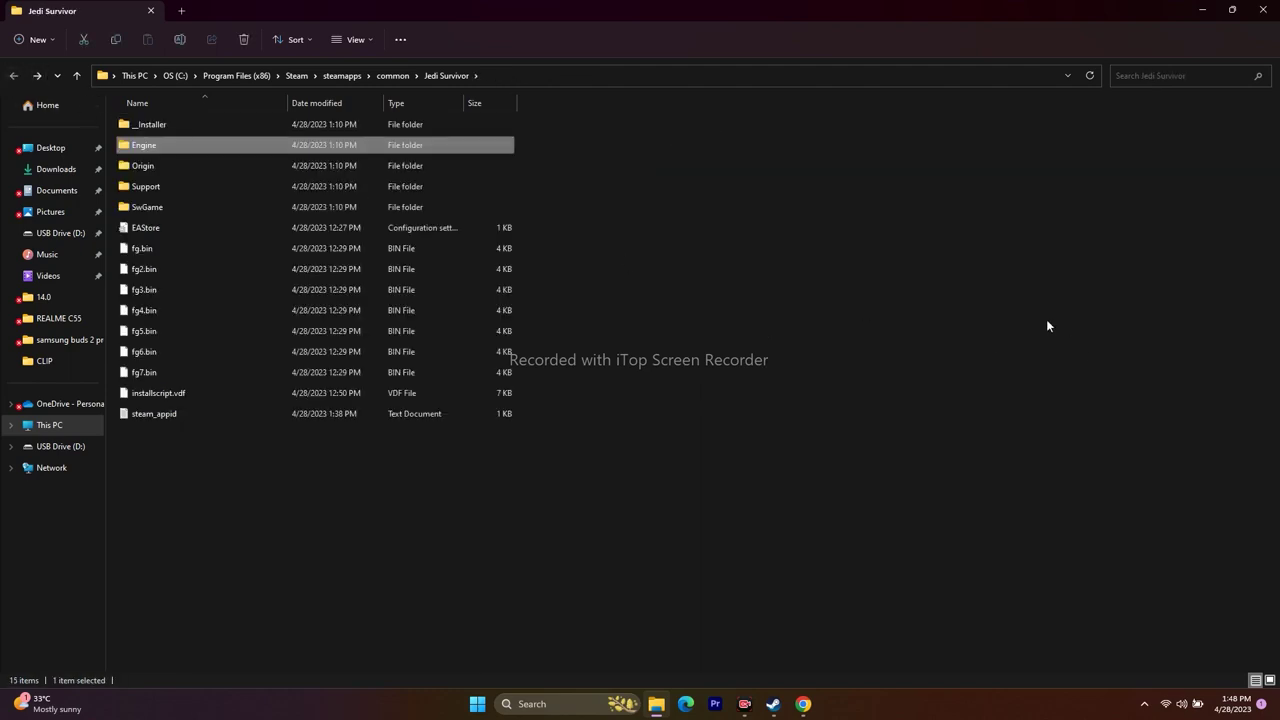
left_click(1264, 10)
Close the Jedi Survivor properties and get Steam out of the way of the desktop
left_click(910, 155)
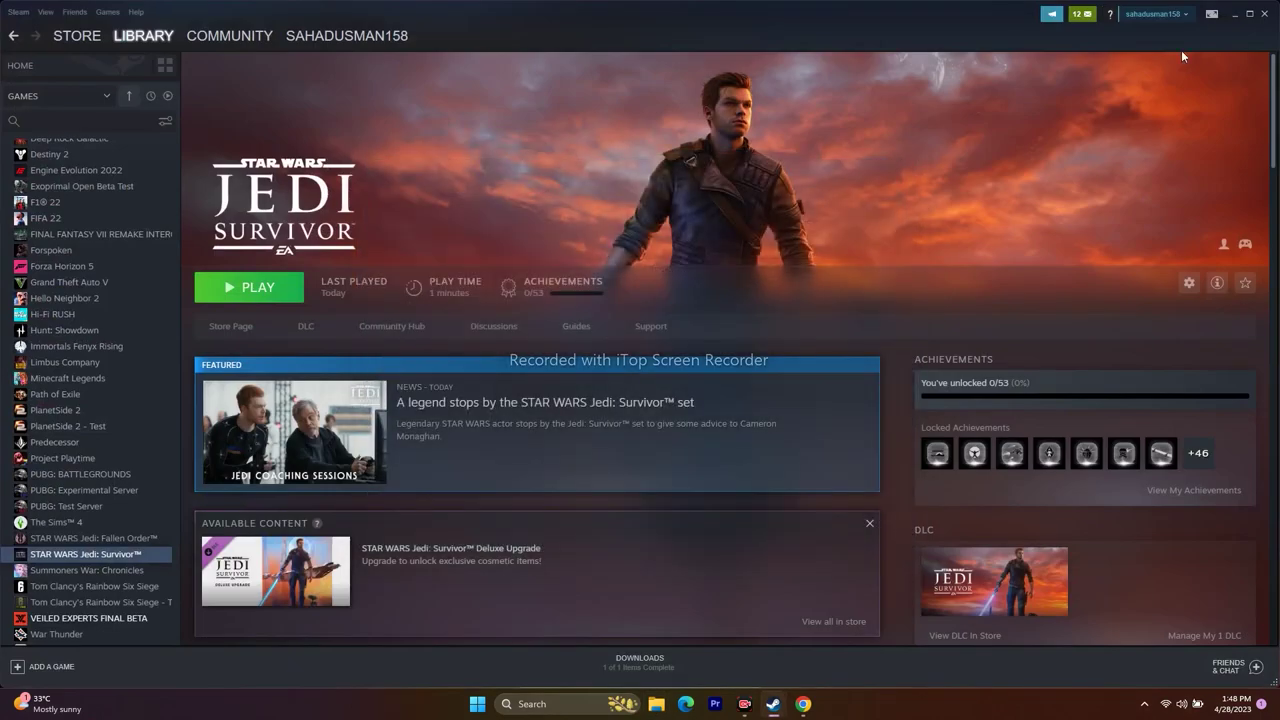
left_click(1248, 14)
left_click(1089, 220)
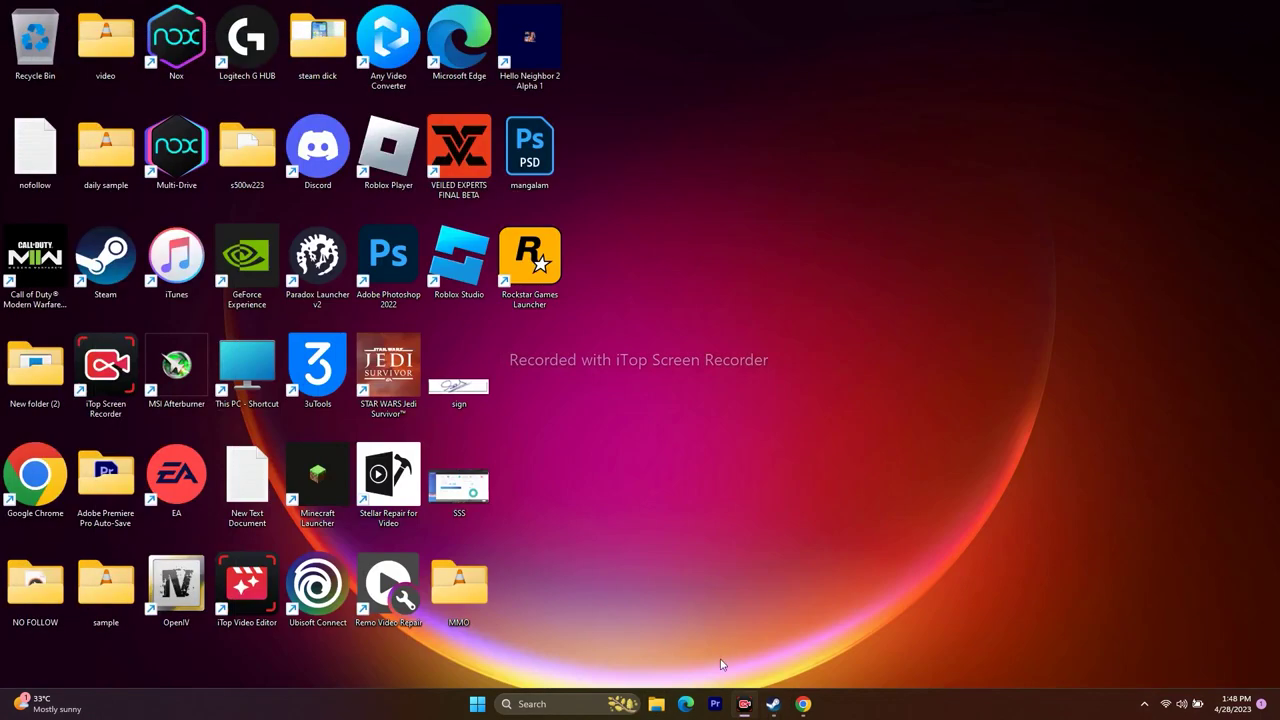
In File Explorer, go to C:\Program Files (x86)\Steam\steamapps\common
left_click(656, 703)
left_click(77, 424)
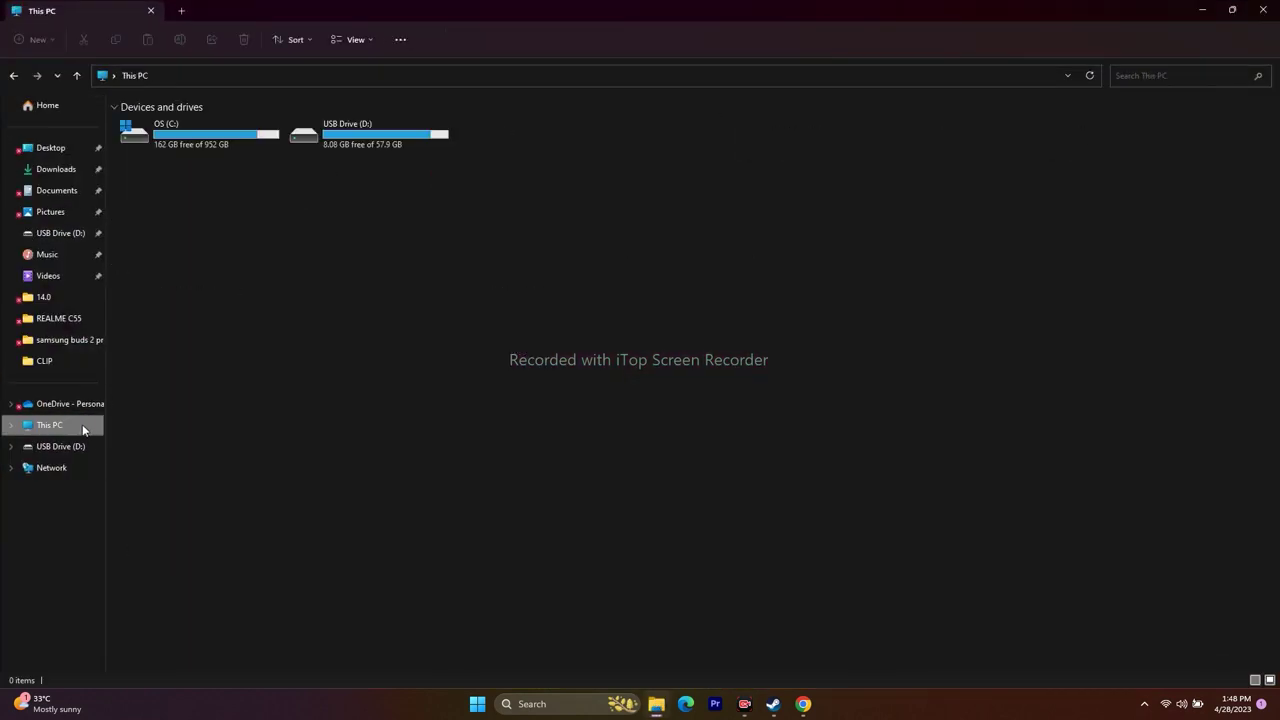
double_click(195, 140)
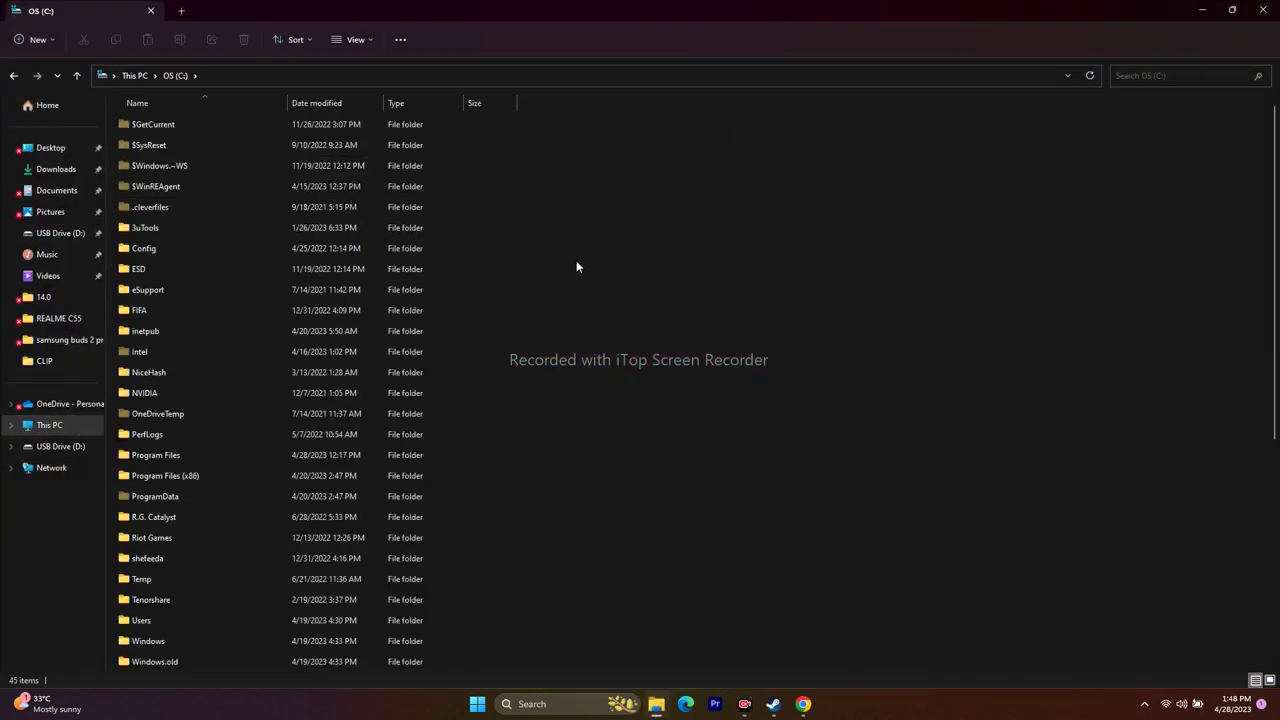
double_click(166, 478)
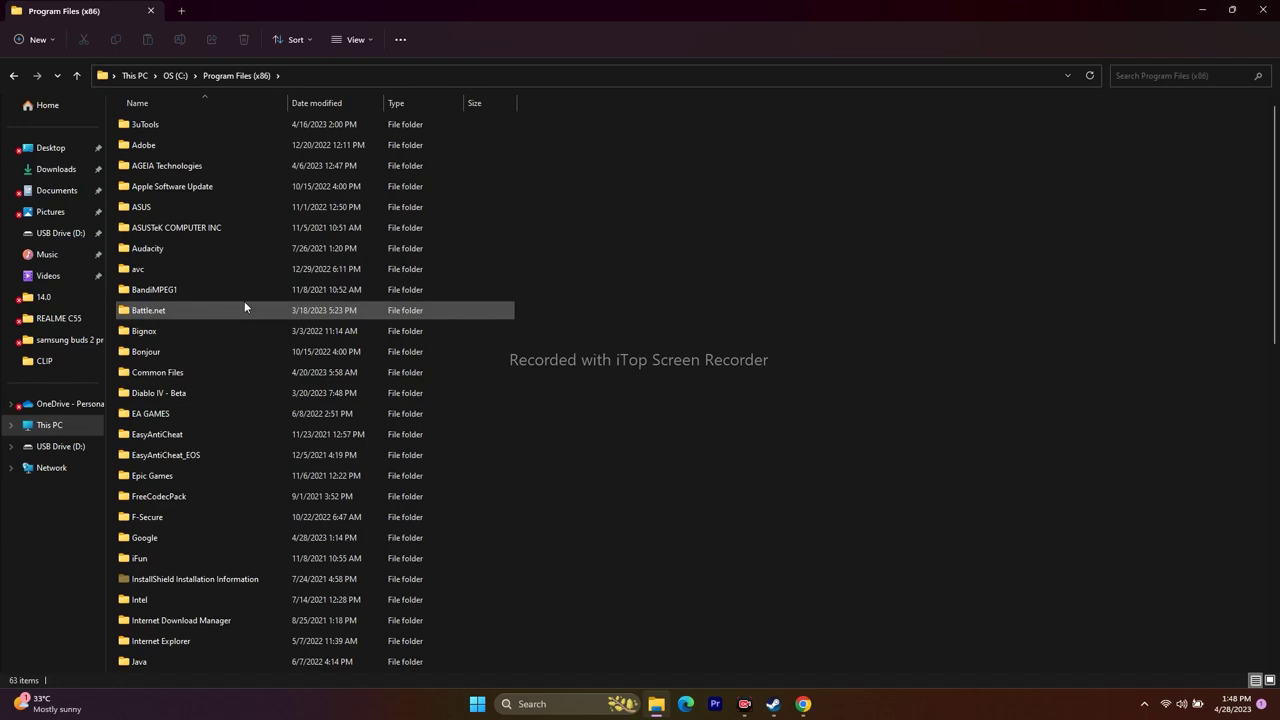
scroll(240, 297, "down", 11)
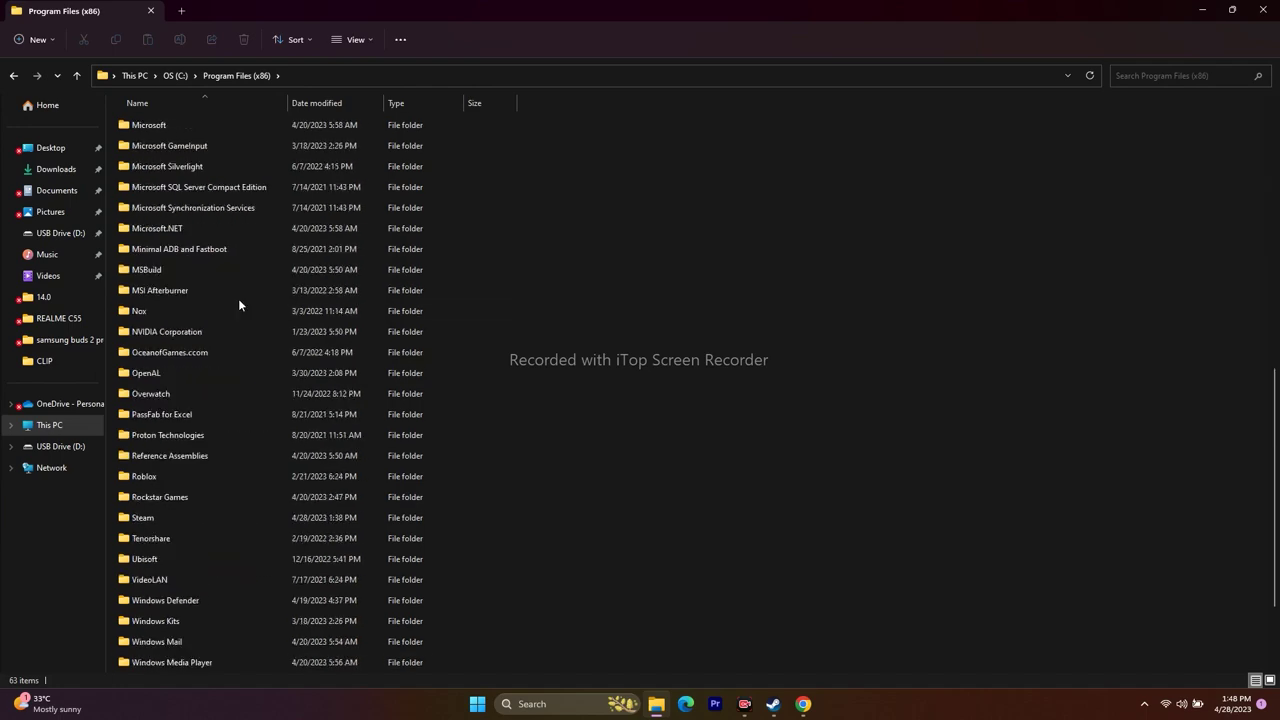
double_click(138, 395)
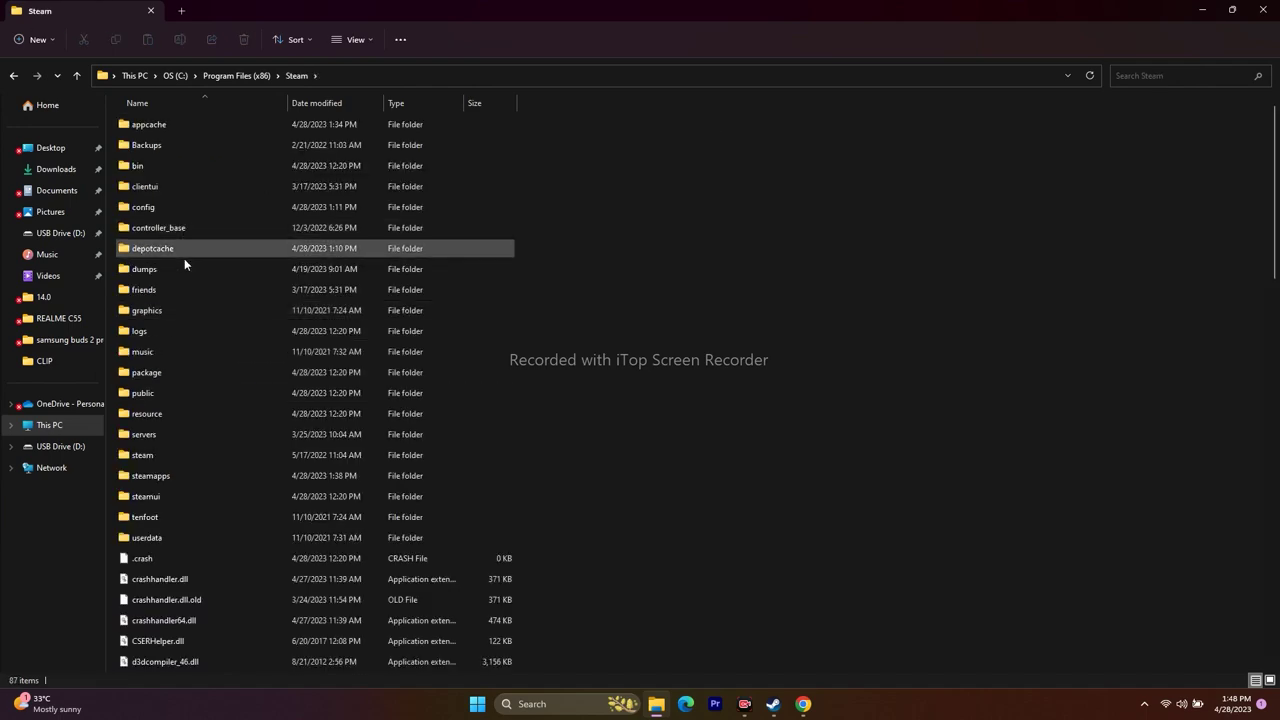
left_click(169, 476)
double_click(169, 476)
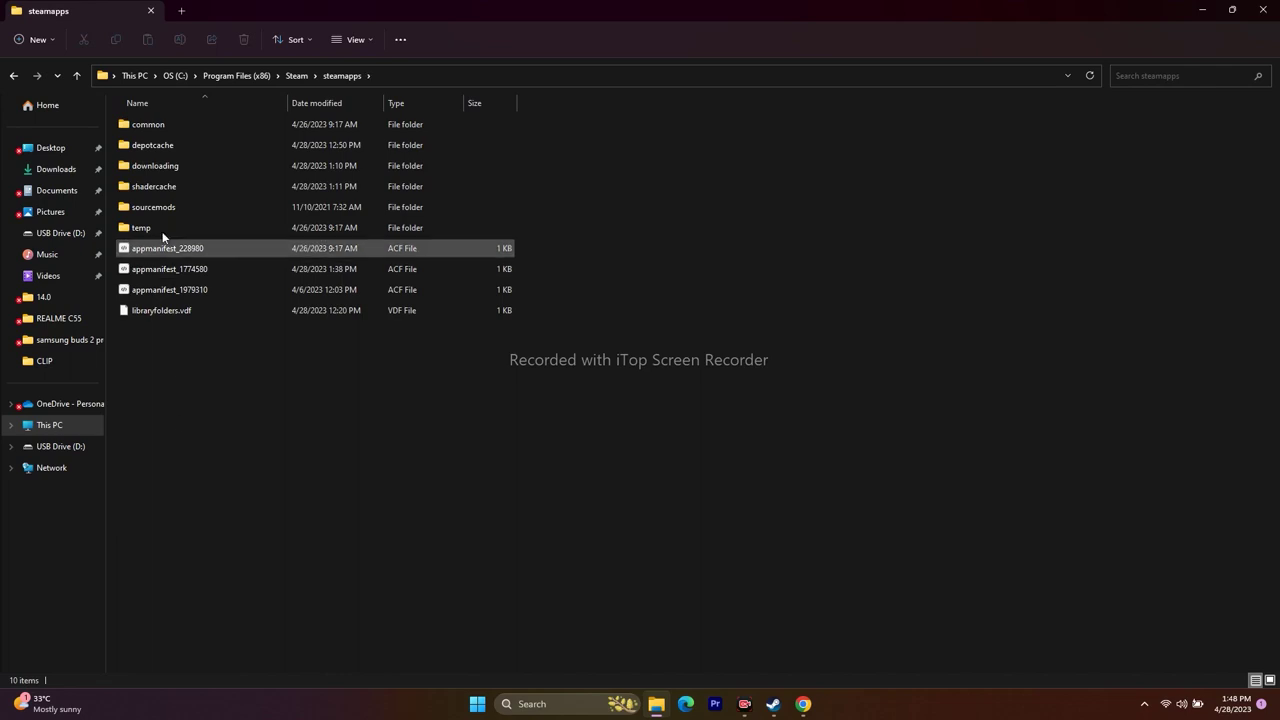
double_click(167, 131)
Scroll through the installed games list, close File Explorer and return to Steam
scroll(195, 395, "down", 1)
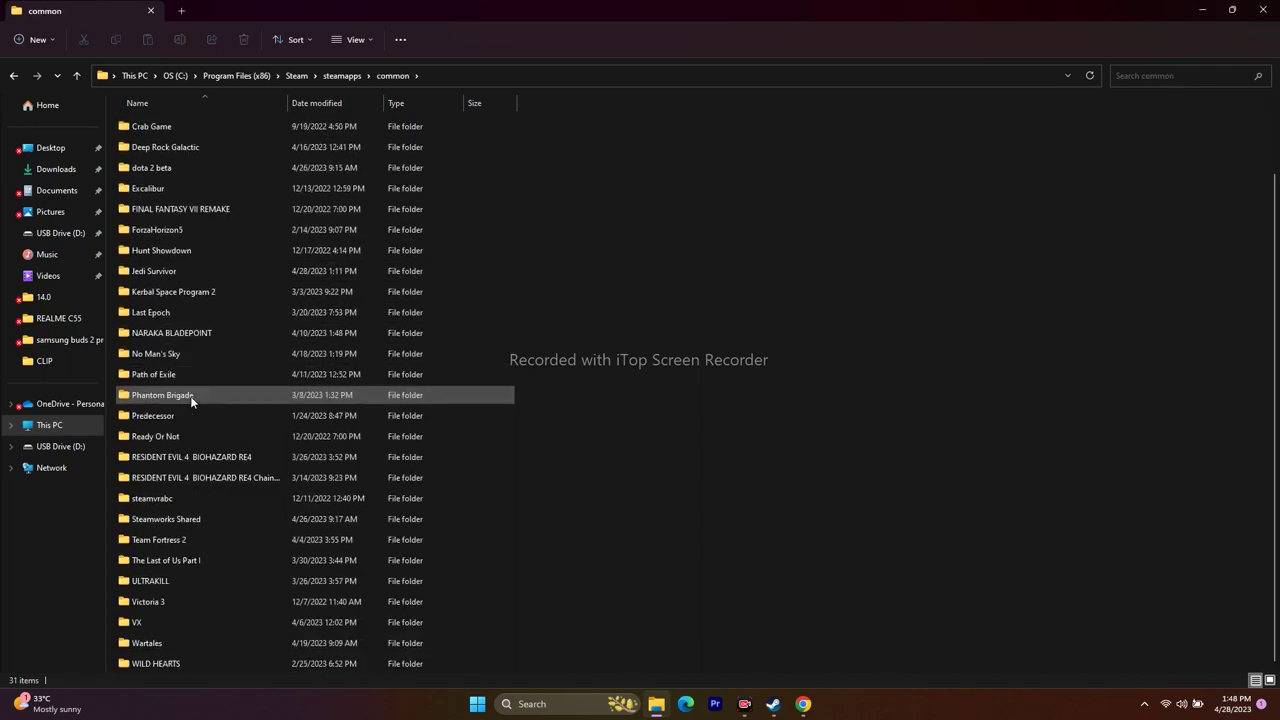
scroll(195, 373, "up", 1)
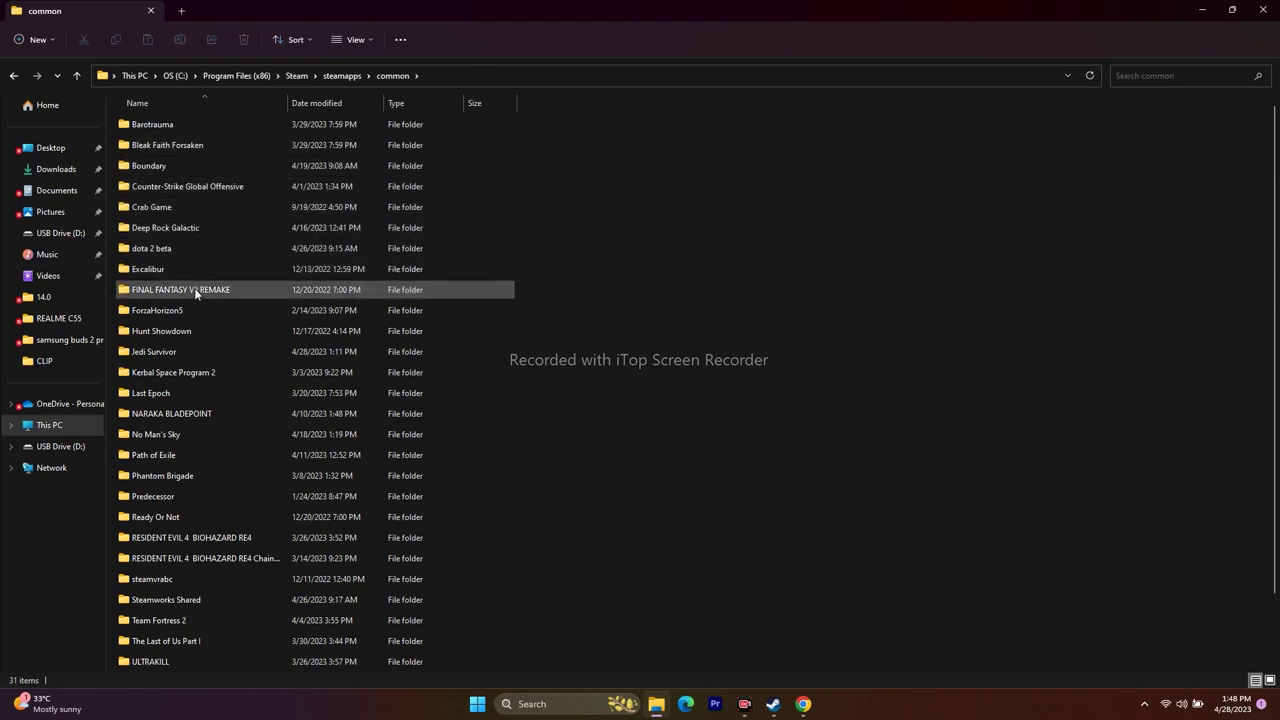
scroll(217, 284, "down", 1)
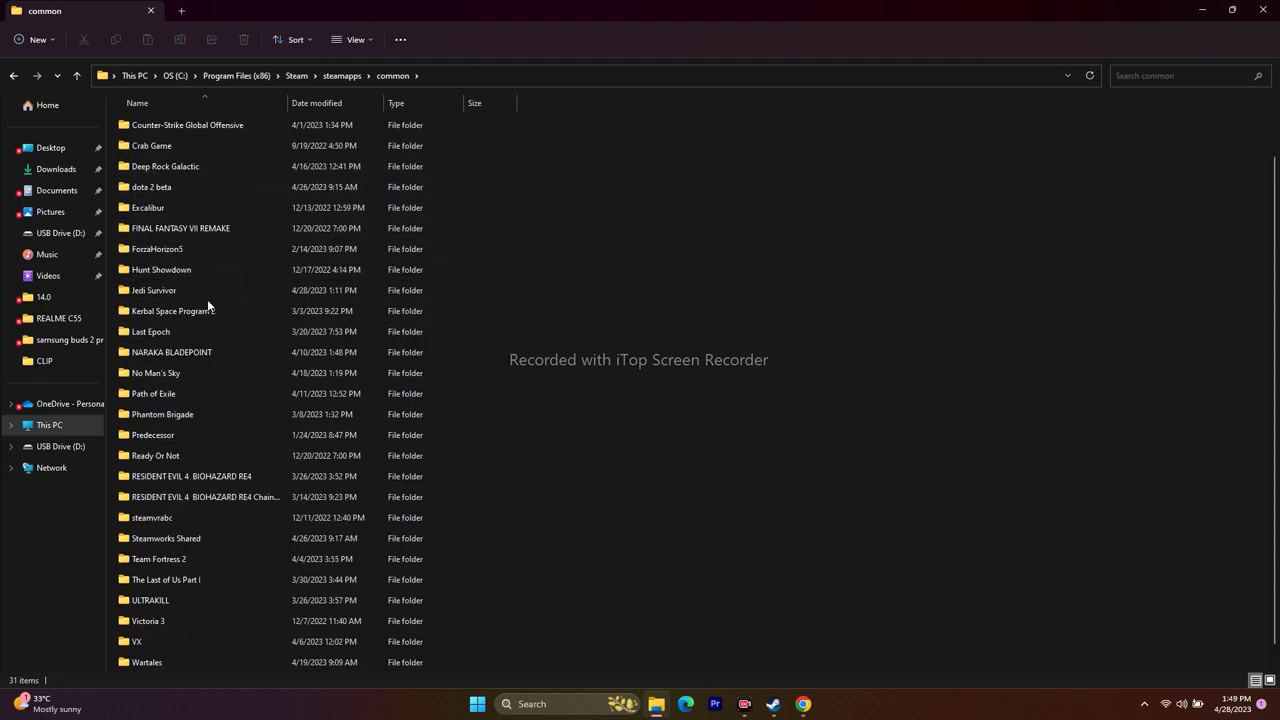
scroll(204, 312, "up", 1)
scroll(201, 328, "down", 1)
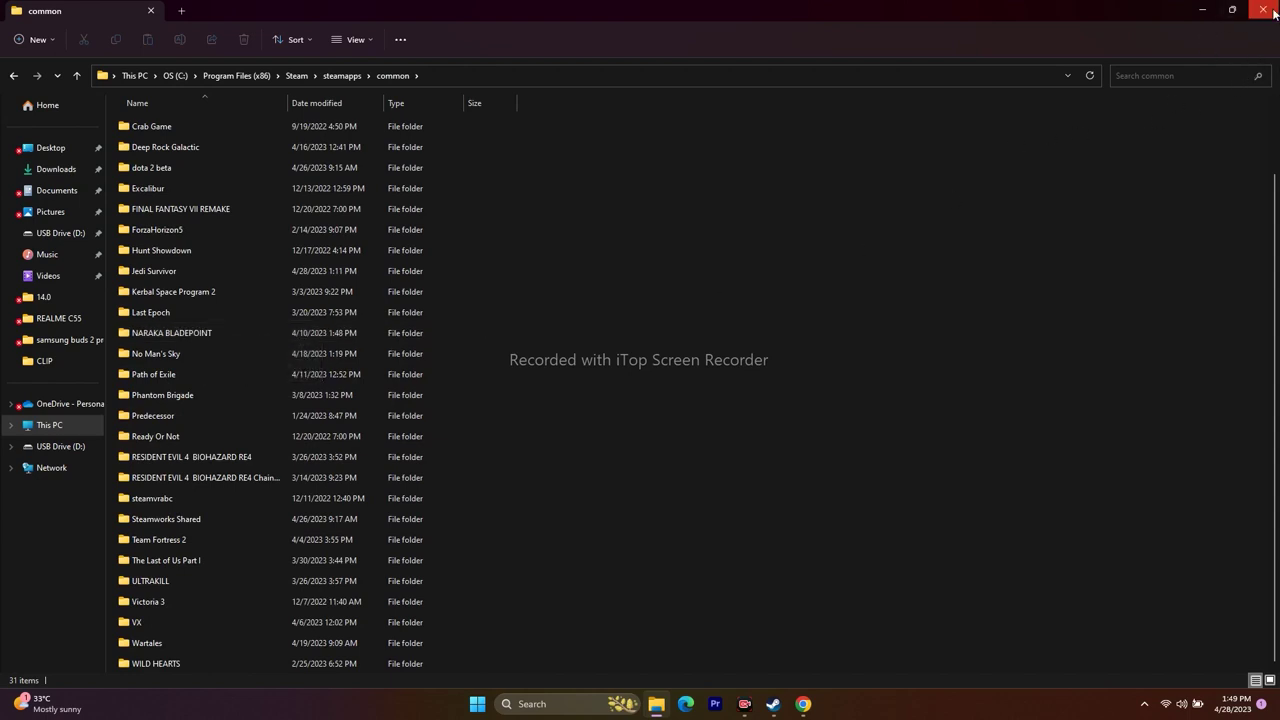
scroll(543, 381, "up", 2)
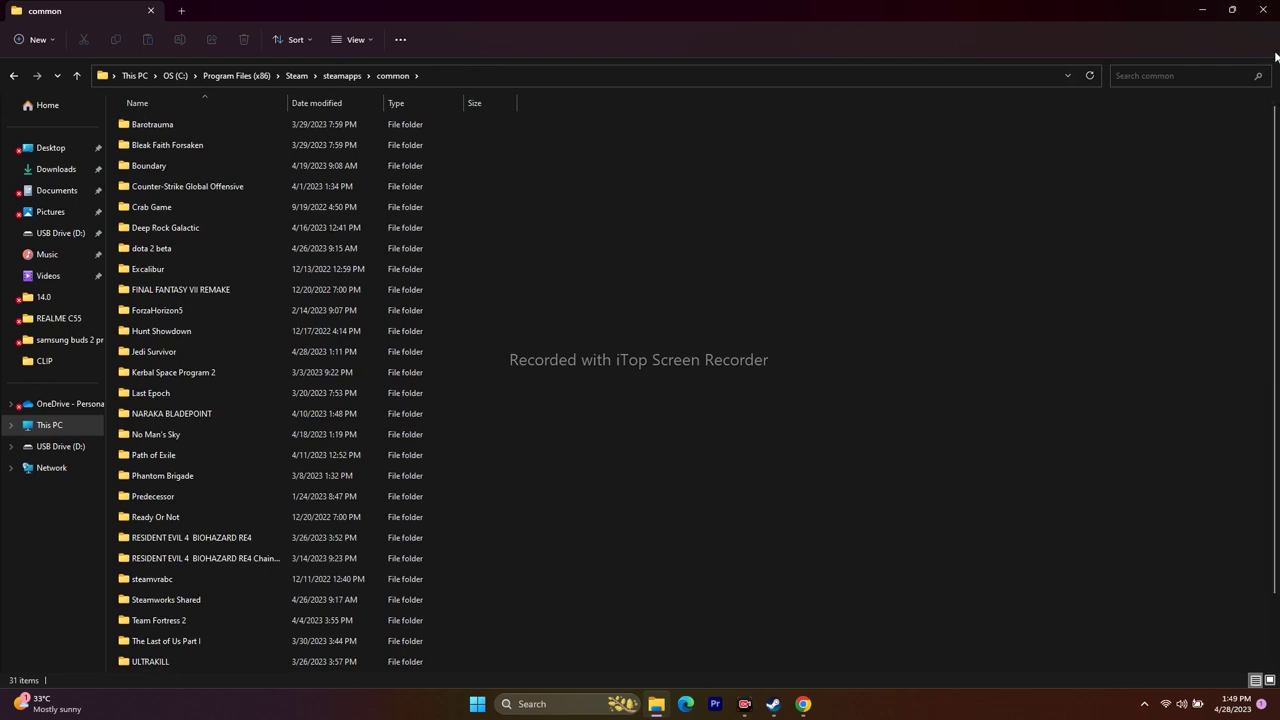
scroll(678, 344, "down", 2)
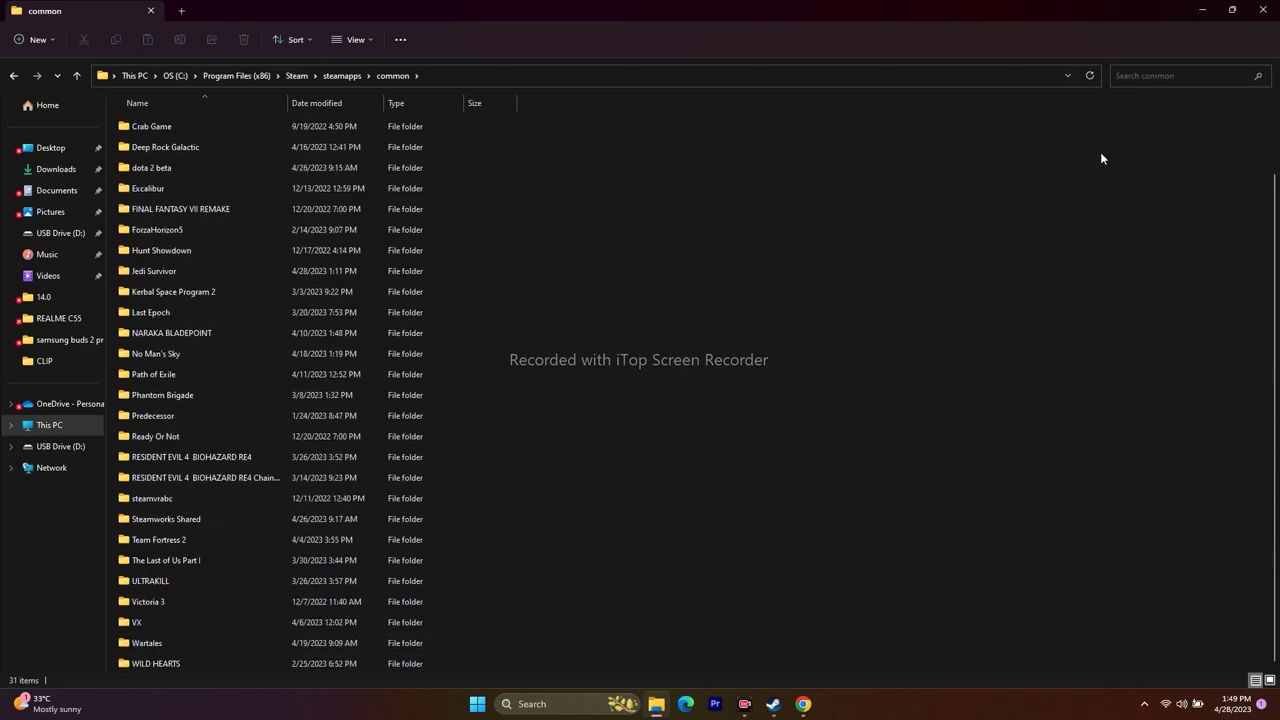
left_click(1262, 10)
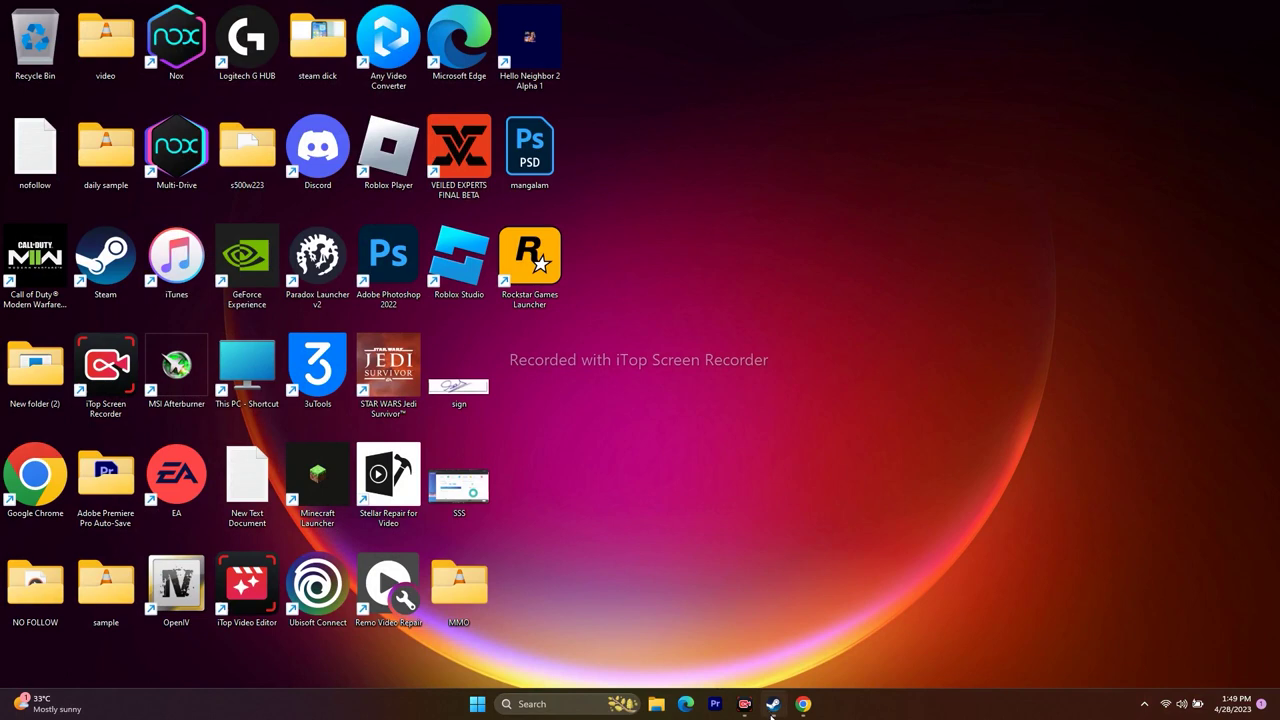
left_click(774, 704)
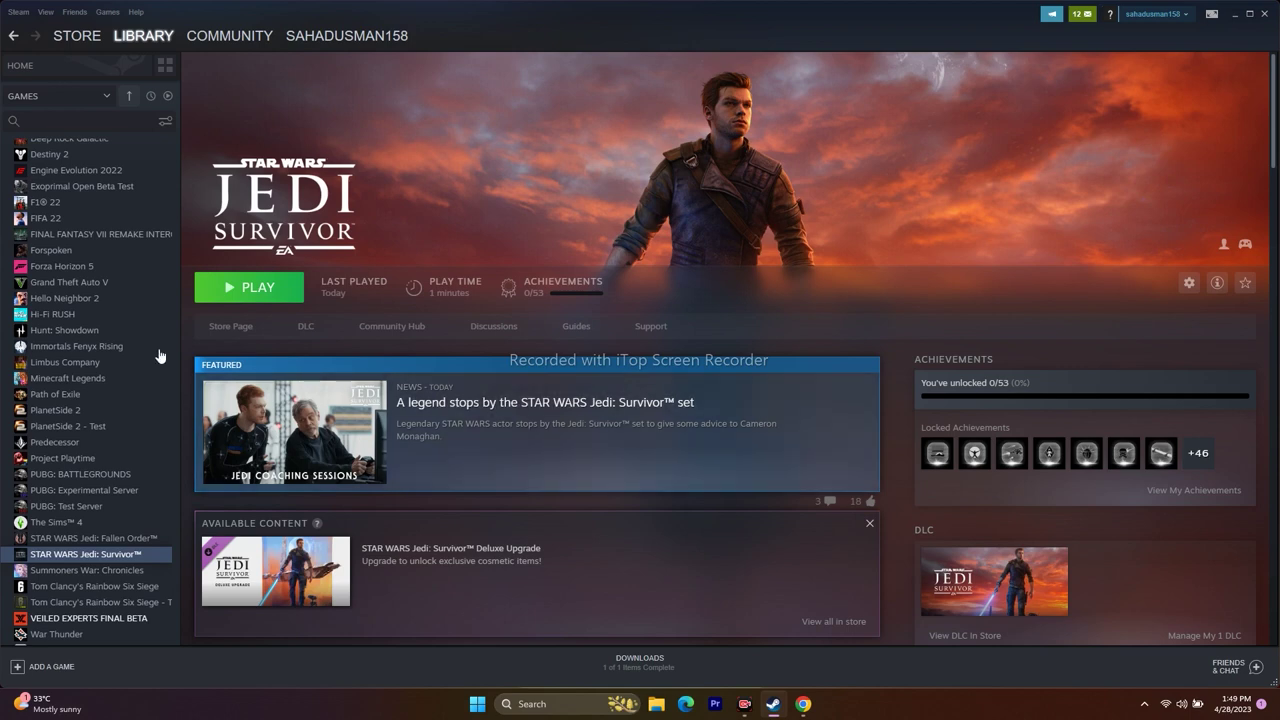
Open the Jedi Survivor install folder through Properties > Local Files > Browse
right_click(102, 560)
left_click(113, 551)
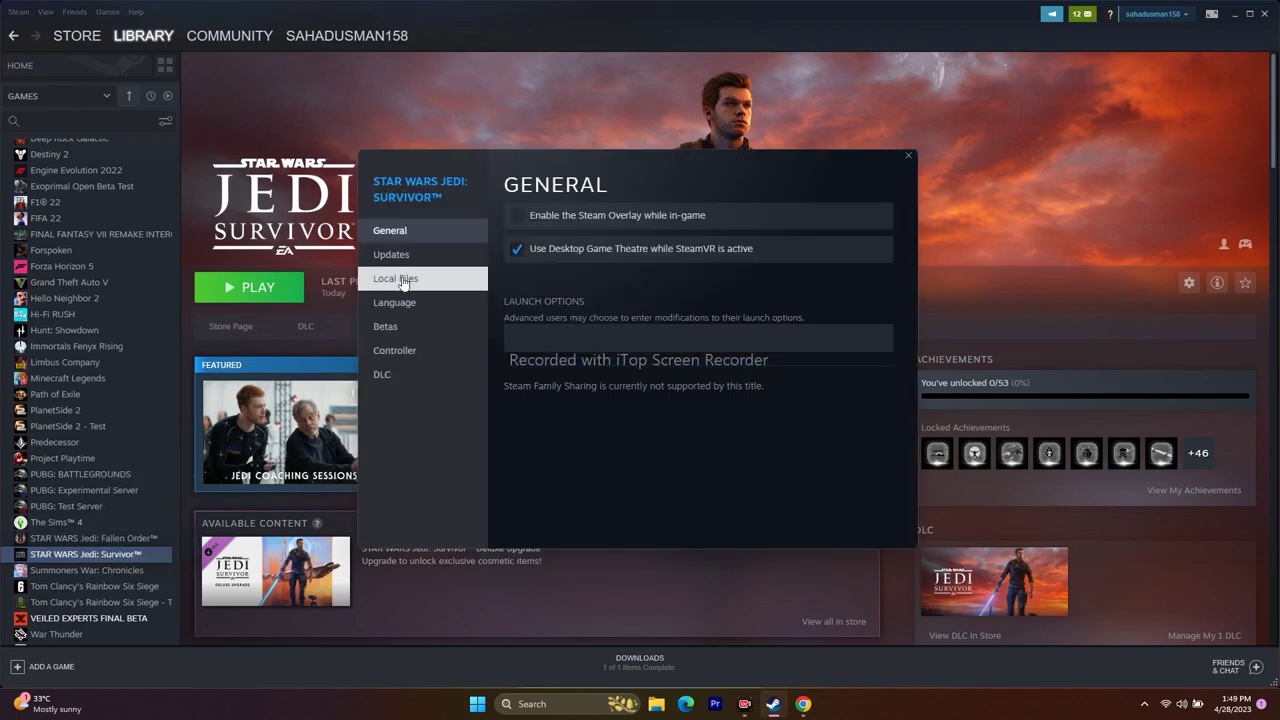
left_click(403, 283)
left_click(810, 216)
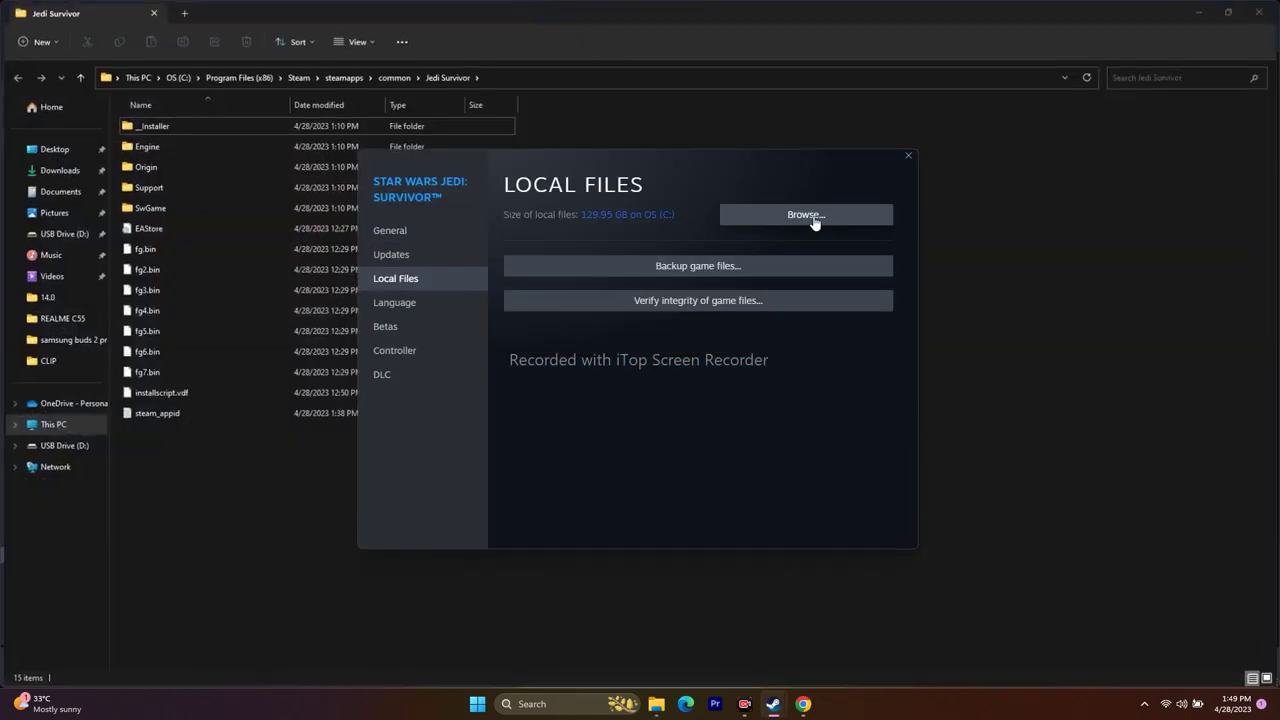
left_click(1143, 295)
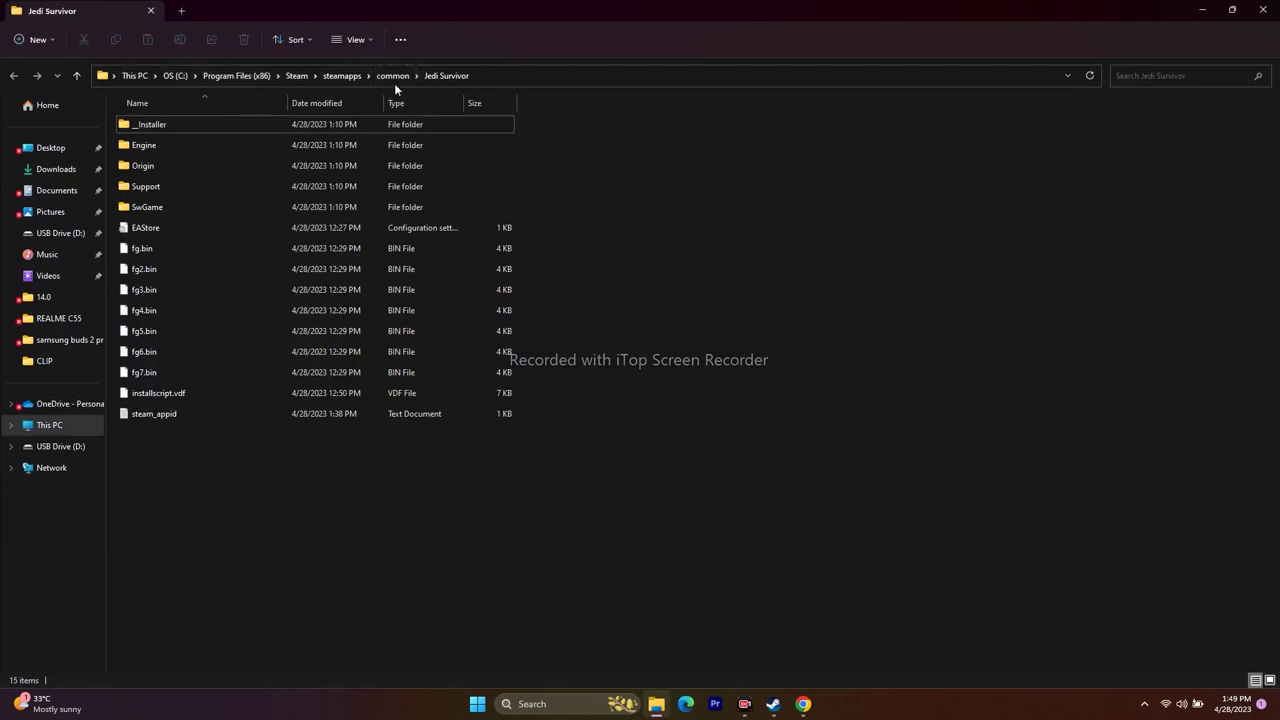
Go into Engine\Binaries\Win64 and select CrashReportClient
double_click(182, 145)
double_click(162, 126)
double_click(165, 145)
left_click(185, 145)
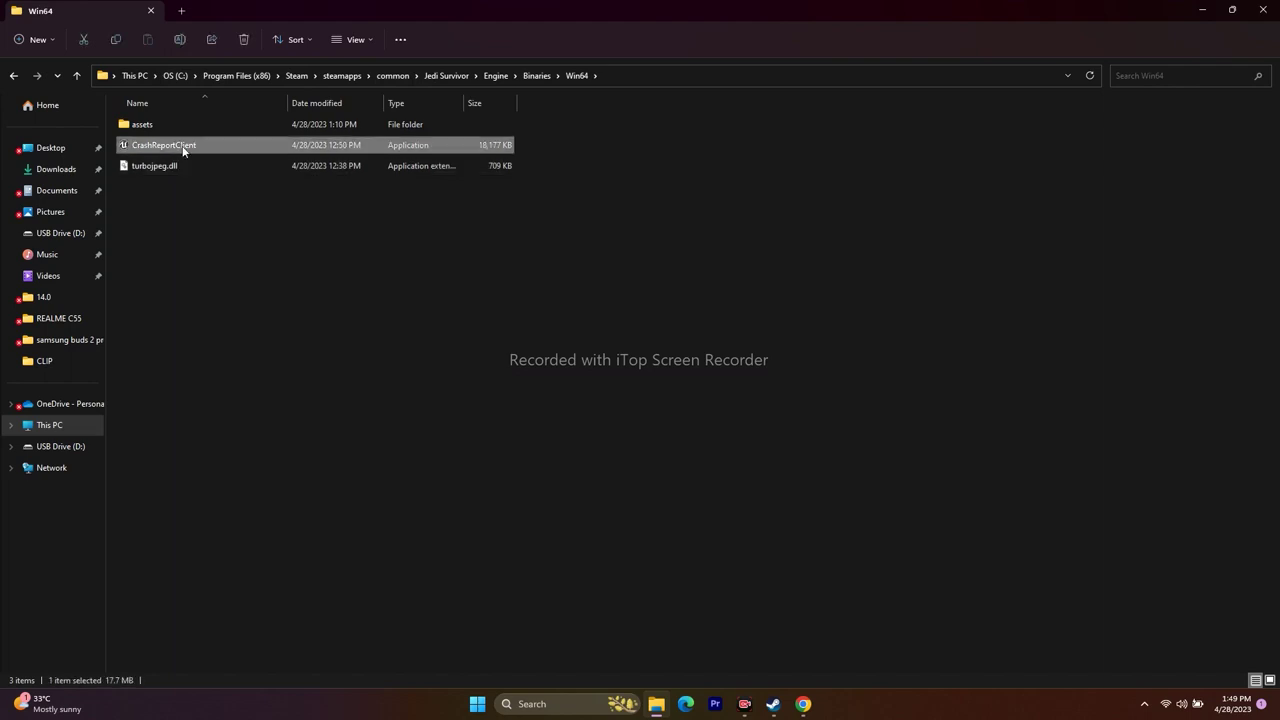
Tick 'Run this program as an administrator' on CrashReportClient's Compatibility tab and apply it
right_click(241, 144)
left_click(298, 394)
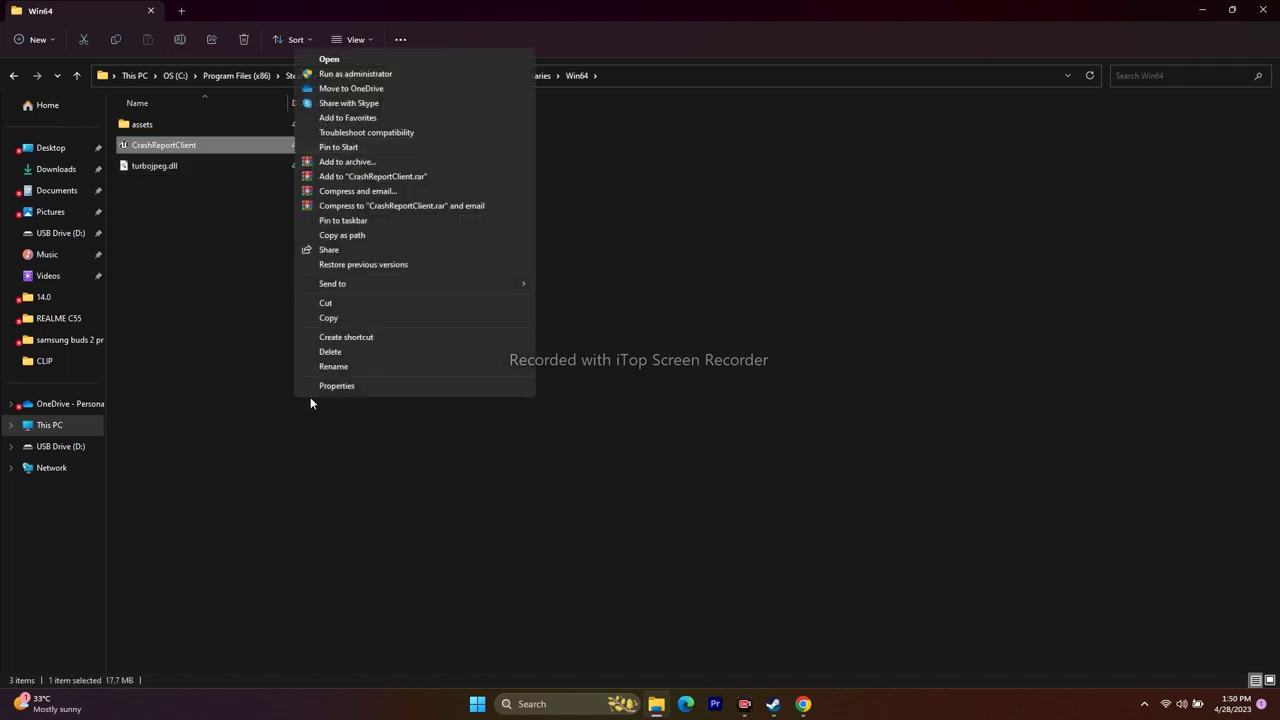
left_click(334, 386)
left_click(361, 348)
left_click_drag(436, 326, 758, 105)
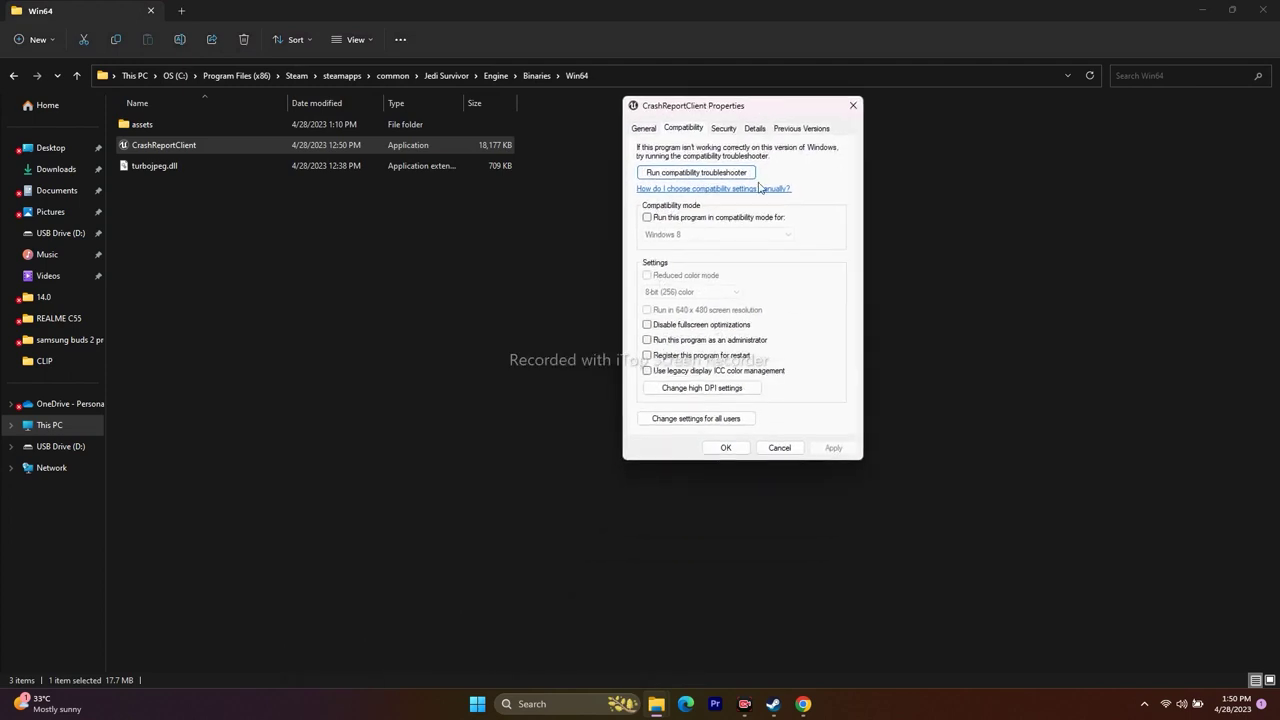
left_click(646, 340)
left_click(840, 450)
left_click(722, 450)
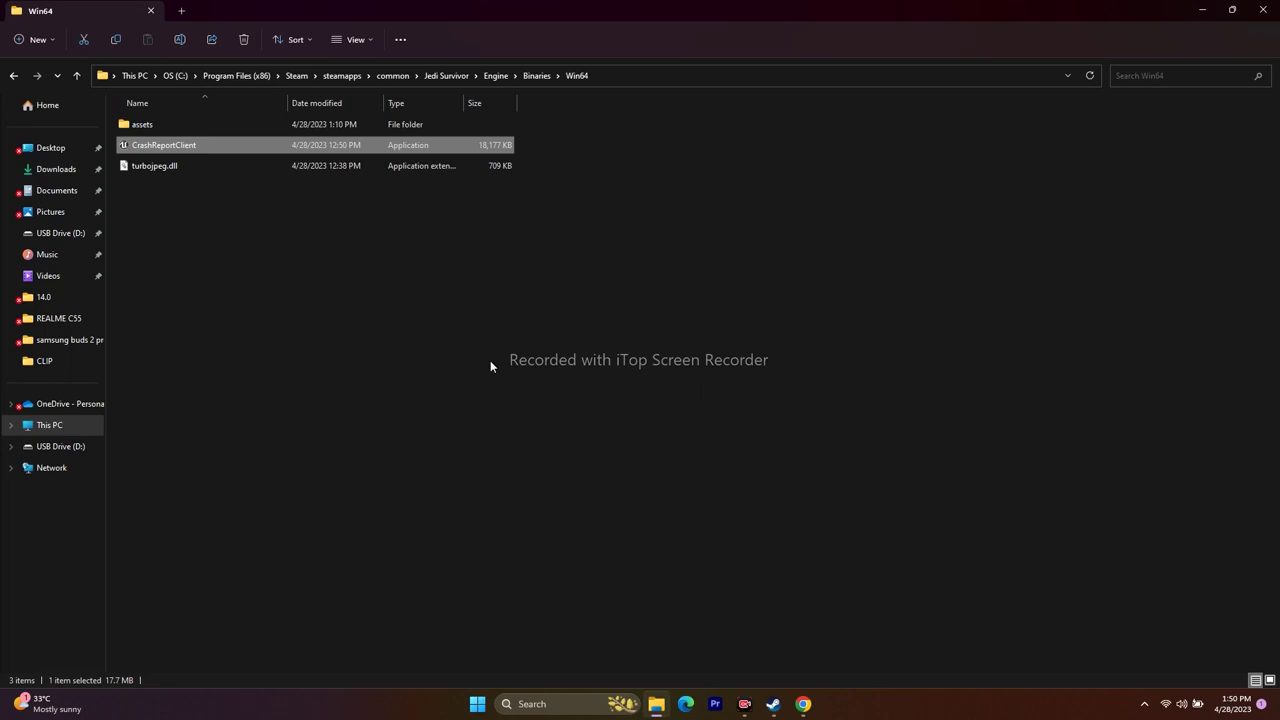
right_click(177, 145)
Enable Windows 8 compatibility mode for CrashReportClient, after briefly applying Windows 7, and confirm
left_click(238, 391)
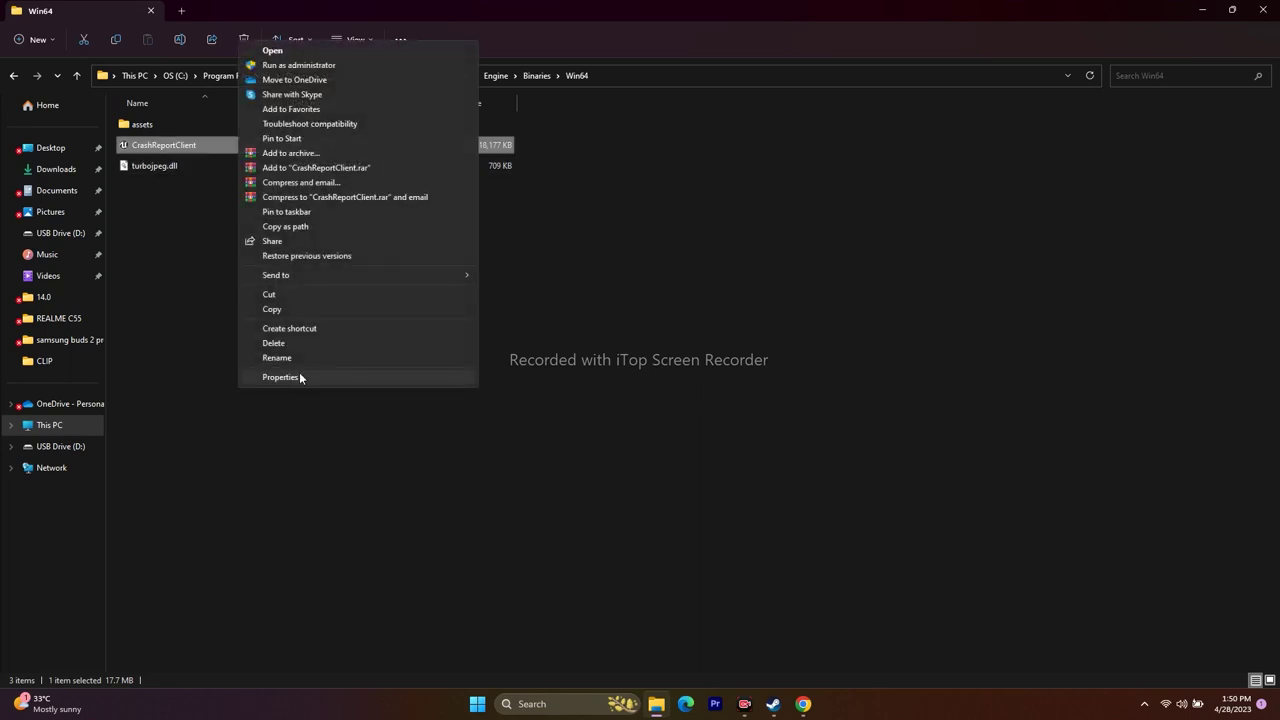
left_click(299, 376)
left_click(304, 345)
left_click_drag(360, 327, 791, 158)
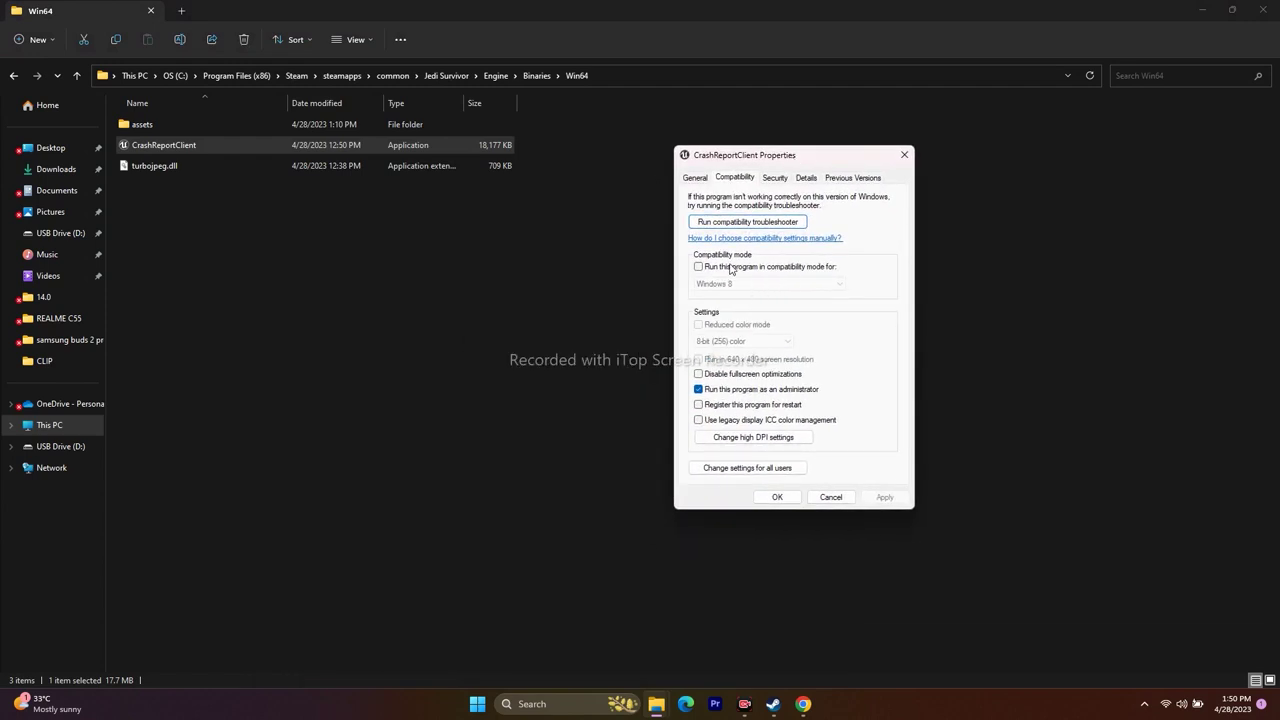
left_click(699, 268)
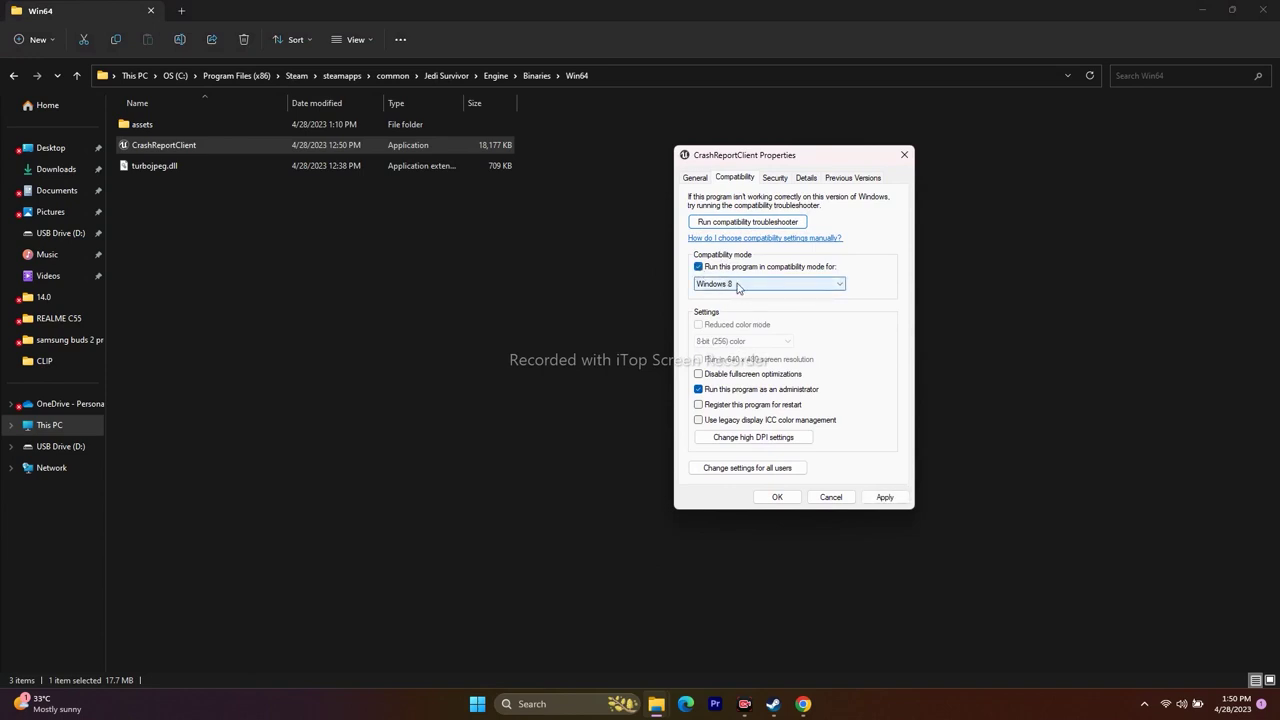
left_click(737, 287)
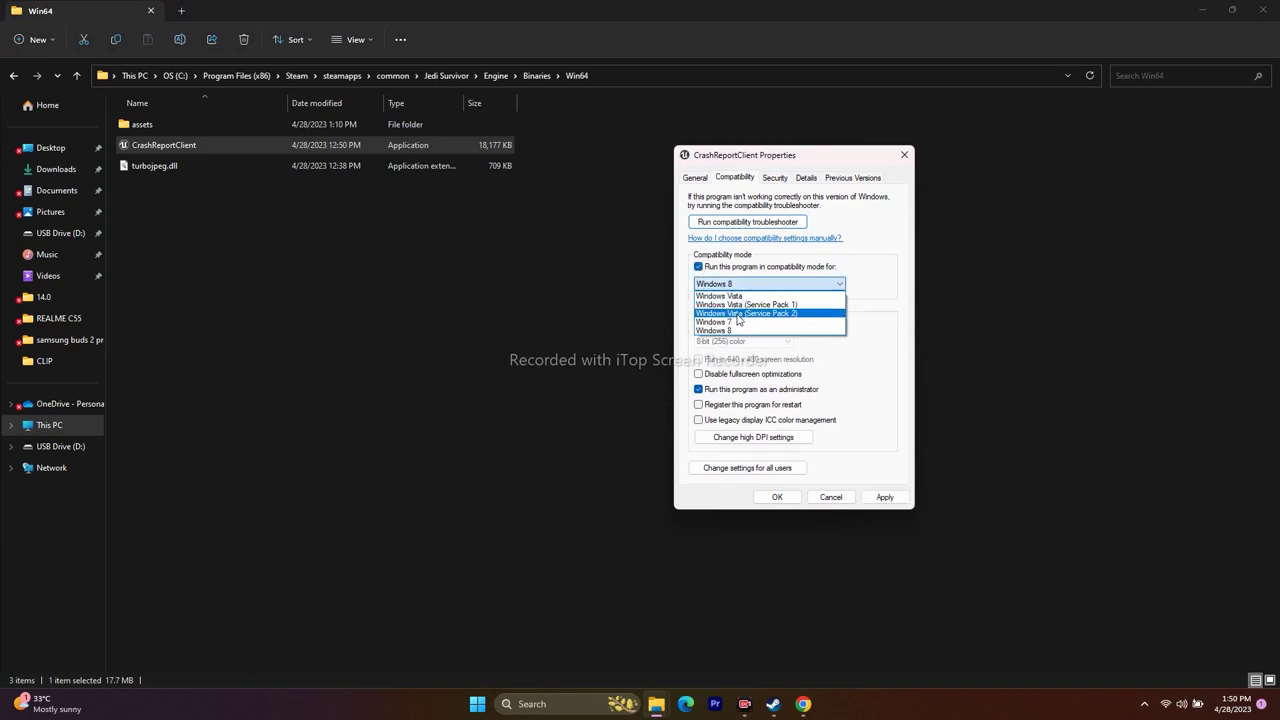
left_click(737, 322)
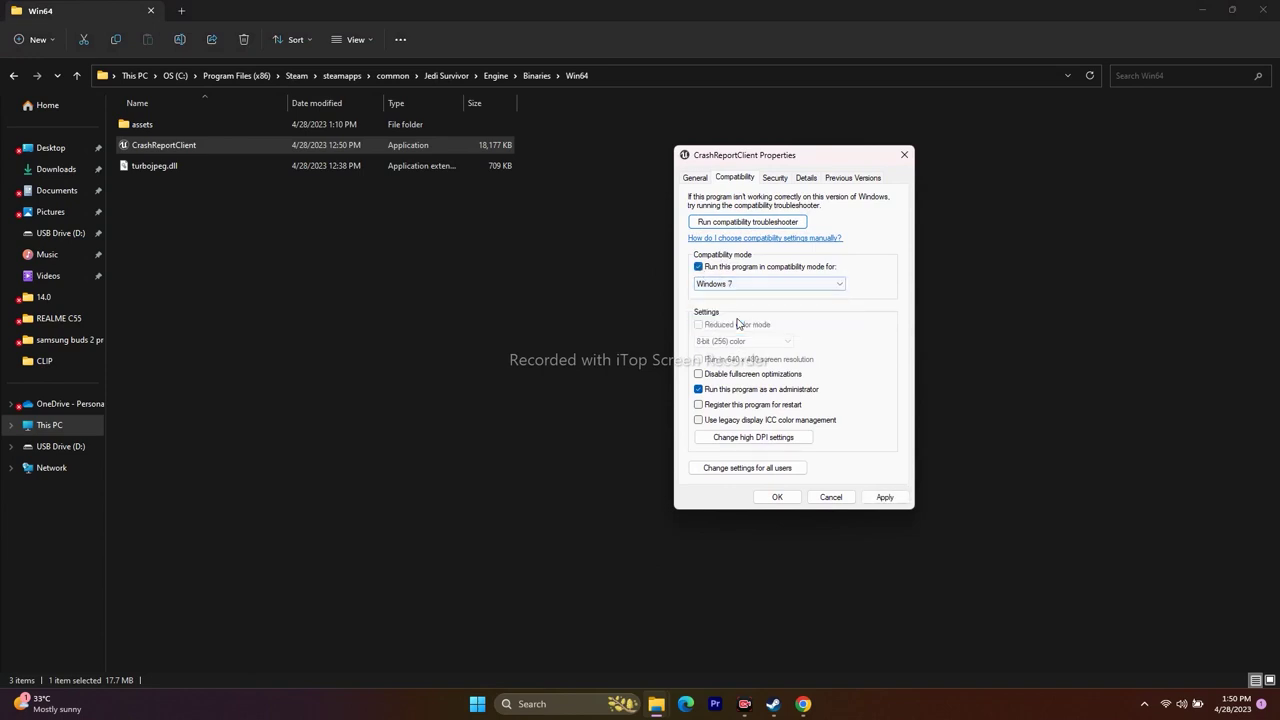
left_click(871, 498)
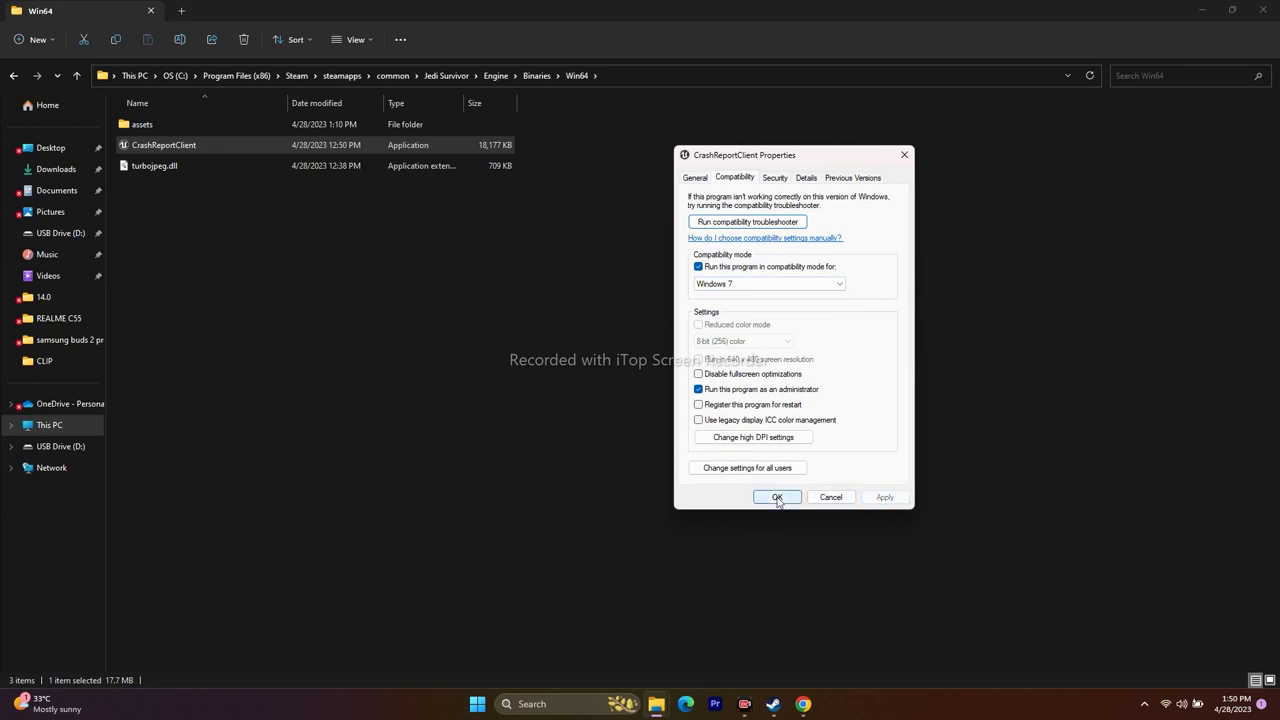
left_click(742, 286)
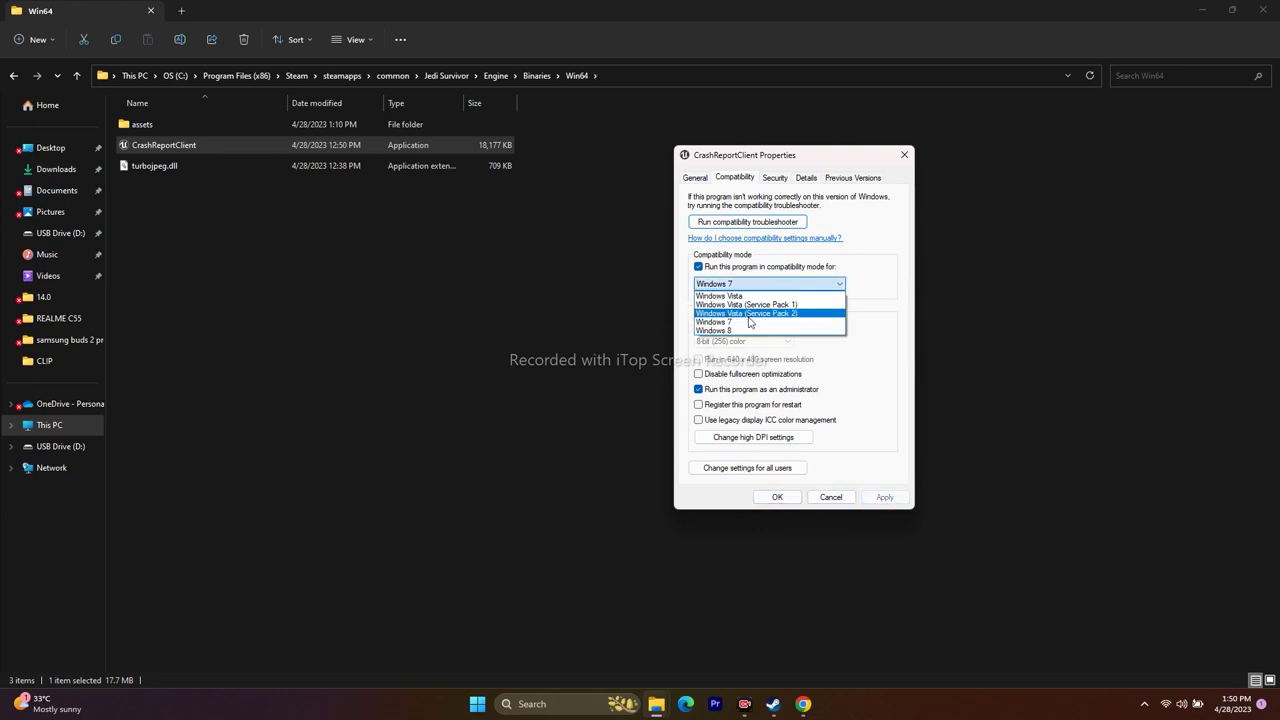
left_click(742, 331)
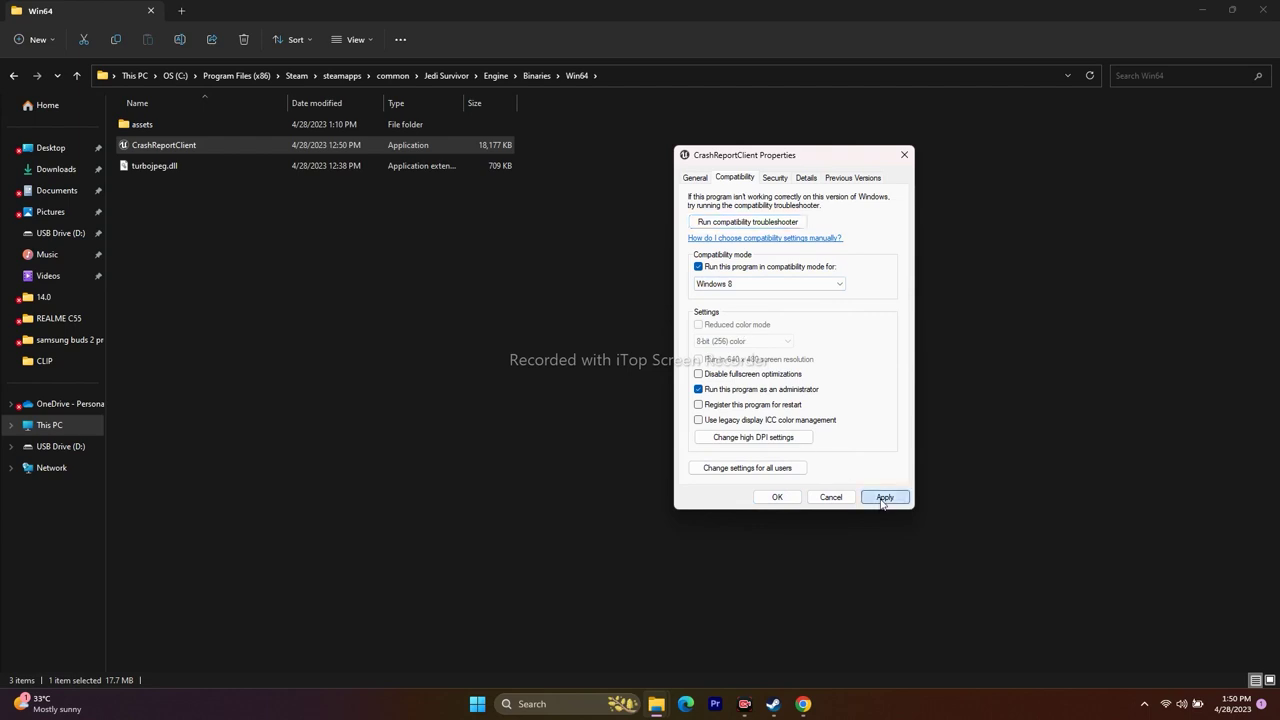
left_click(883, 497)
left_click(777, 497)
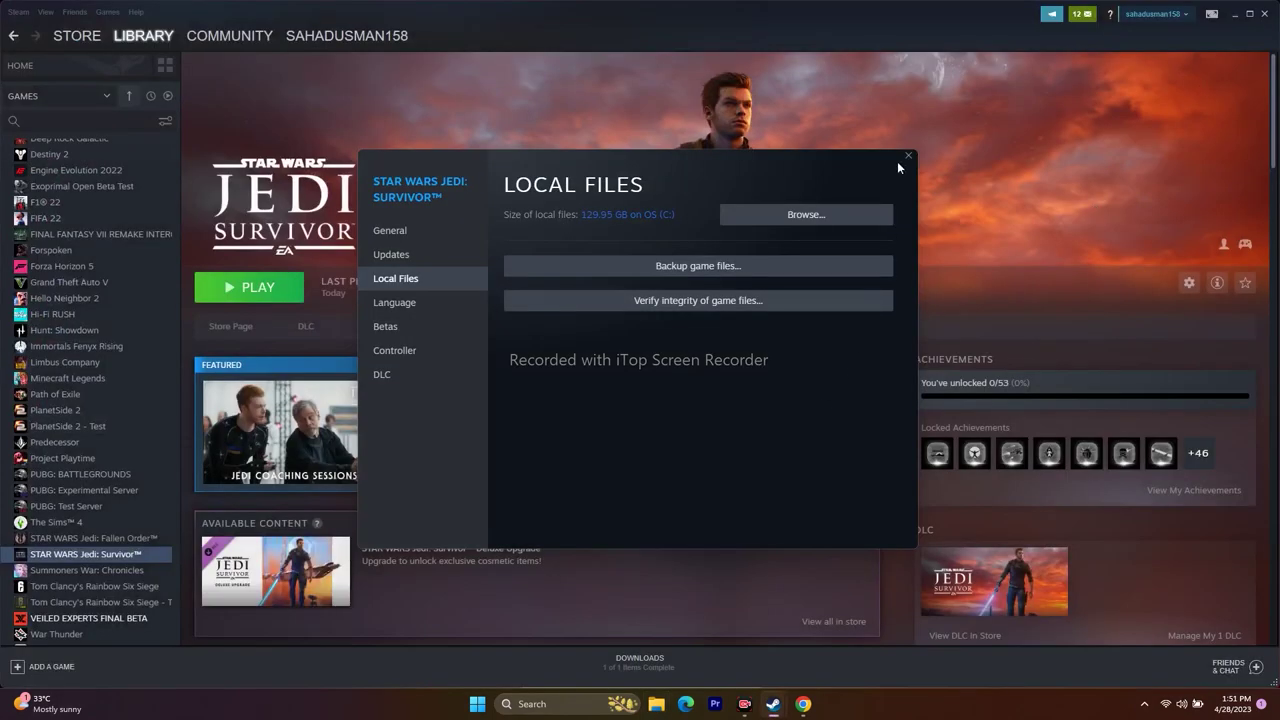
Close the Jedi Survivor properties window and minimize Steam to reveal the desktop
left_click(906, 157)
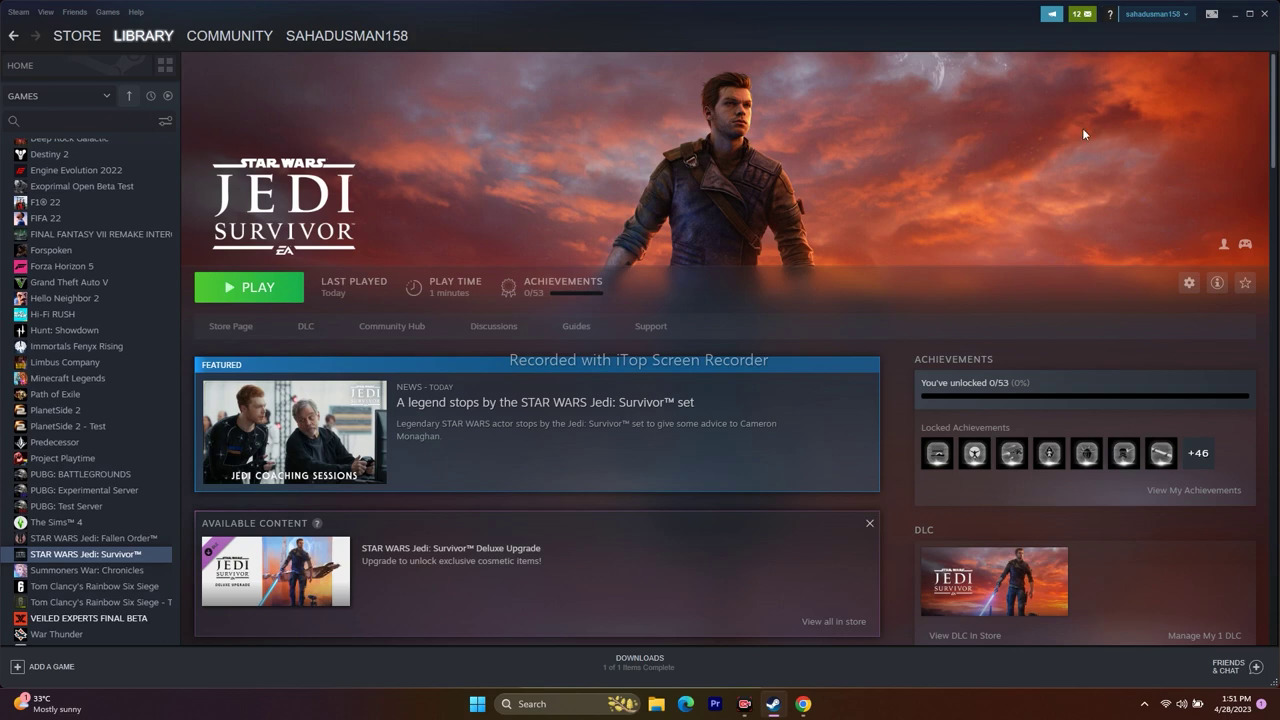
left_click(1230, 14)
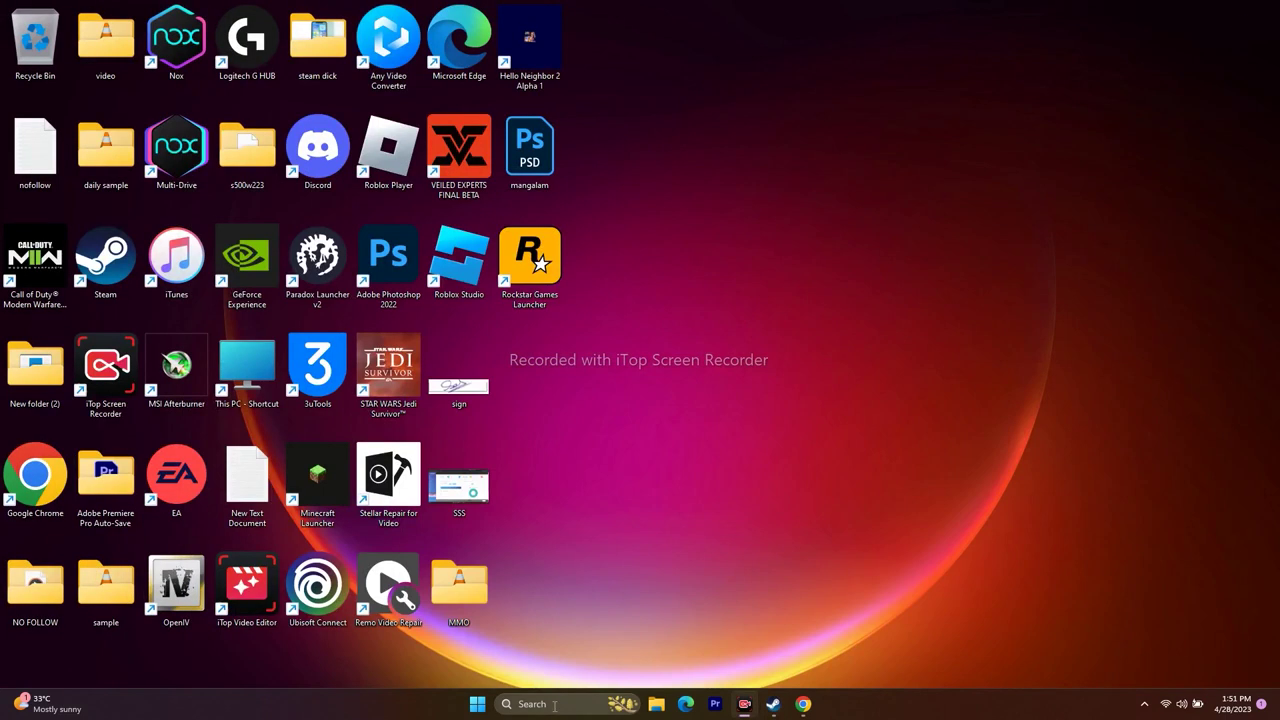
Open Settings > Time & language > Language & region, starting then cancelling Add a language
left_click(554, 705)
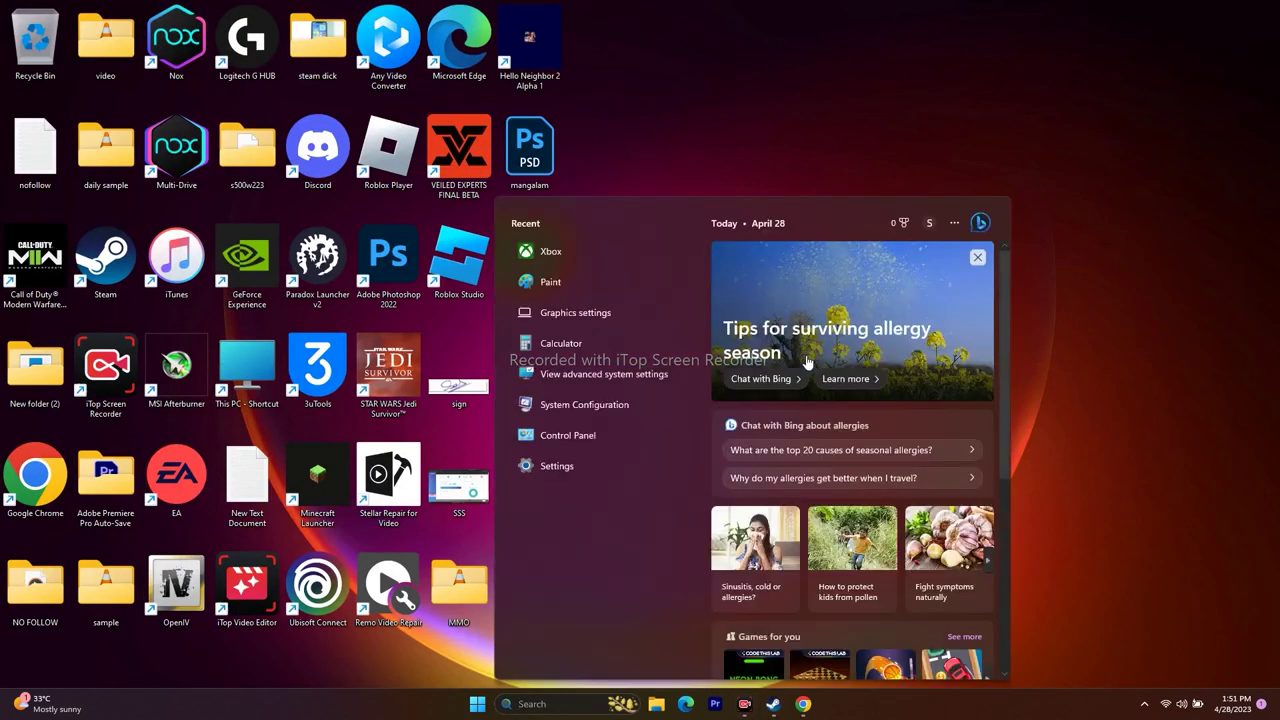
left_click(550, 468)
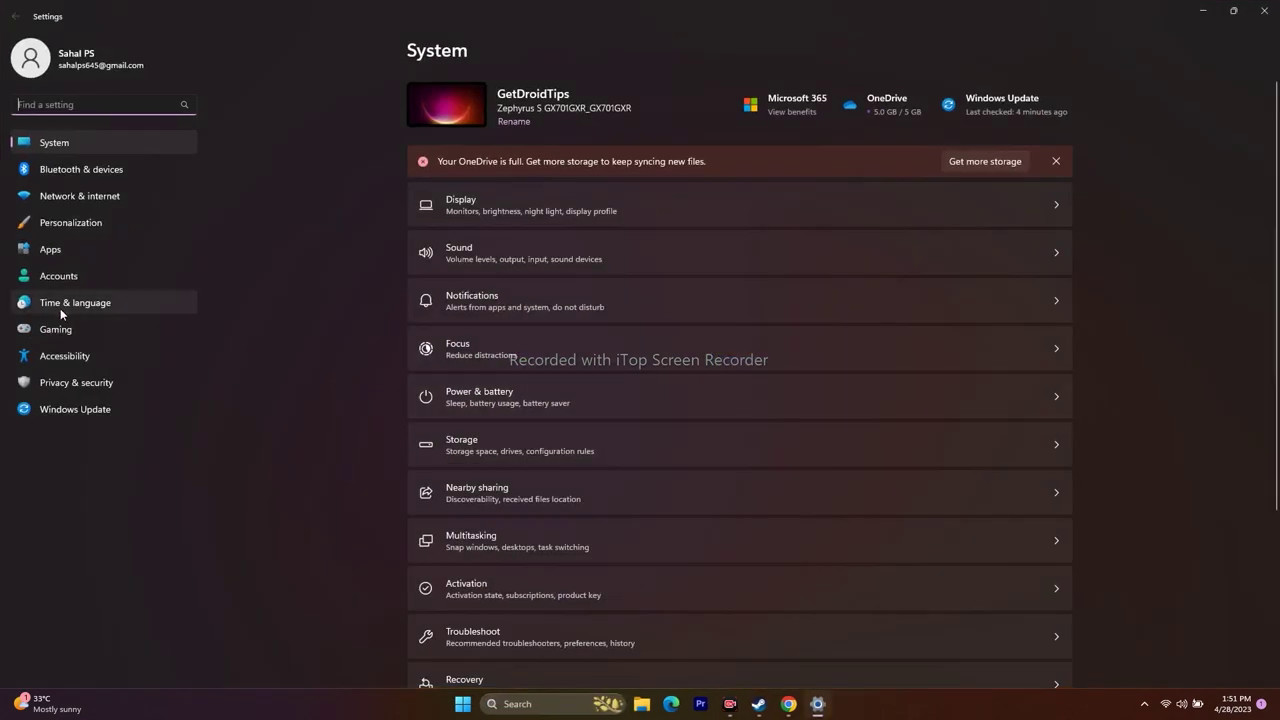
left_click(60, 310)
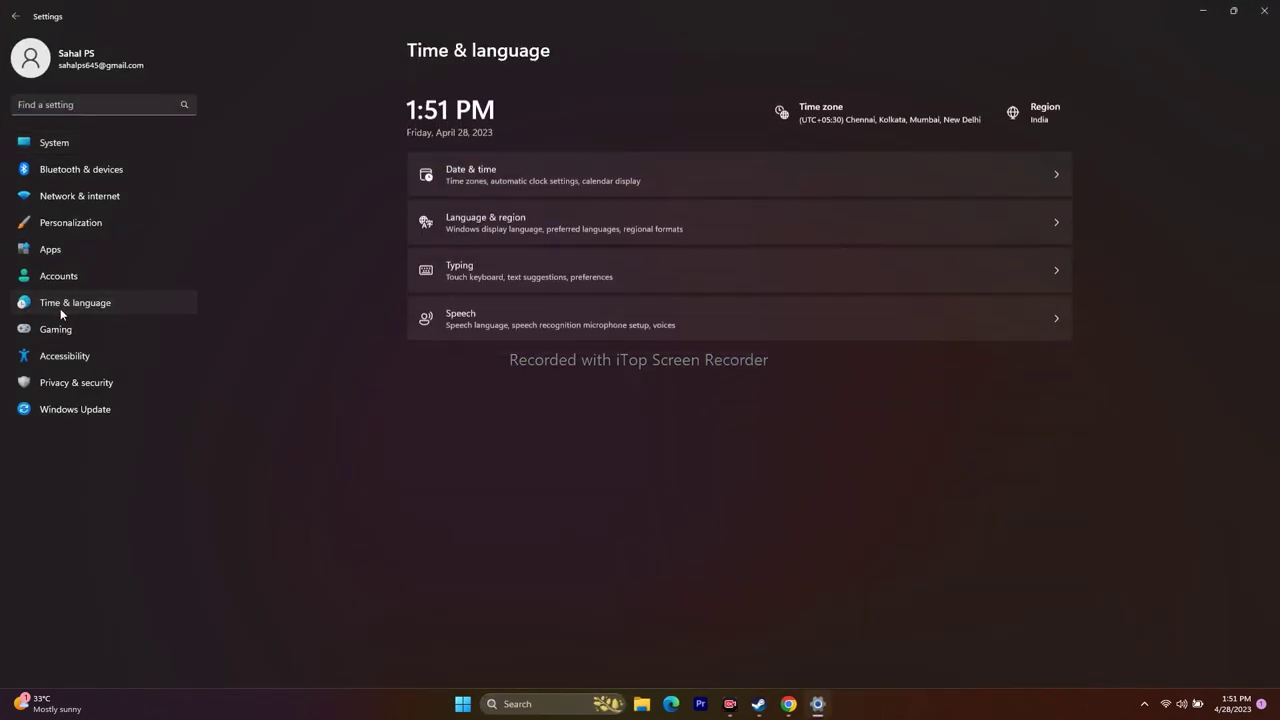
left_click(467, 216)
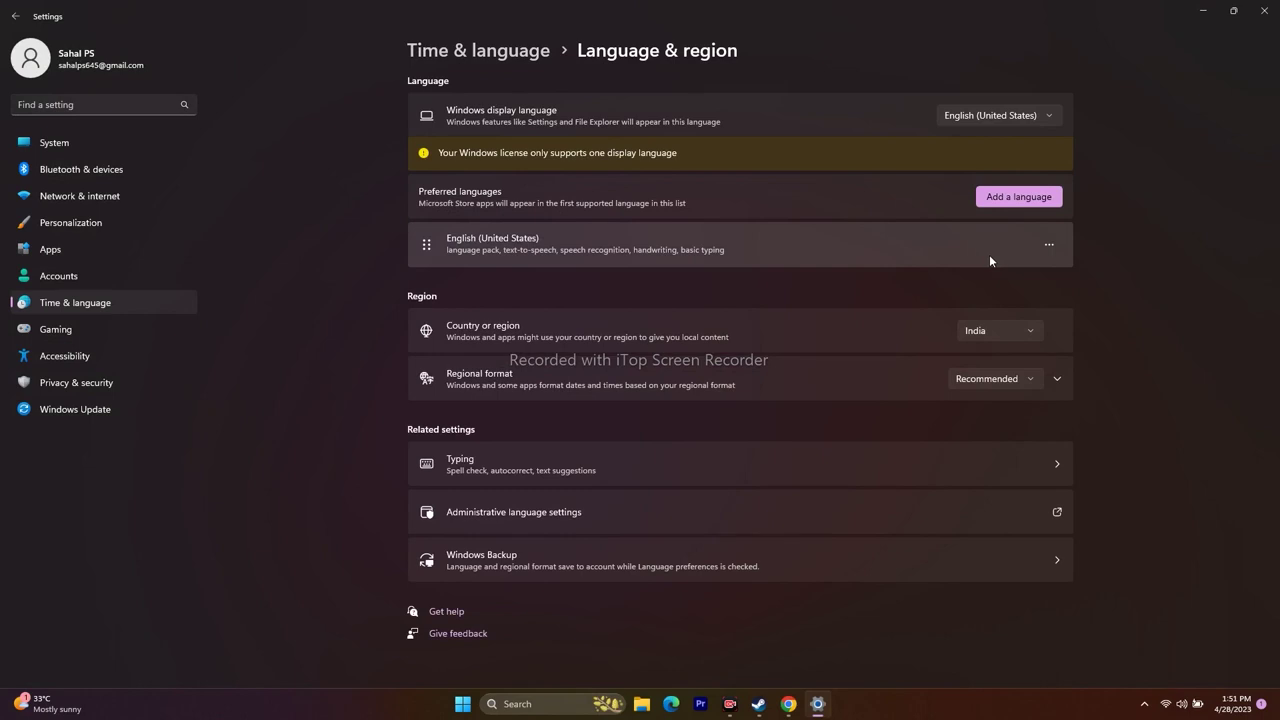
left_click(1018, 197)
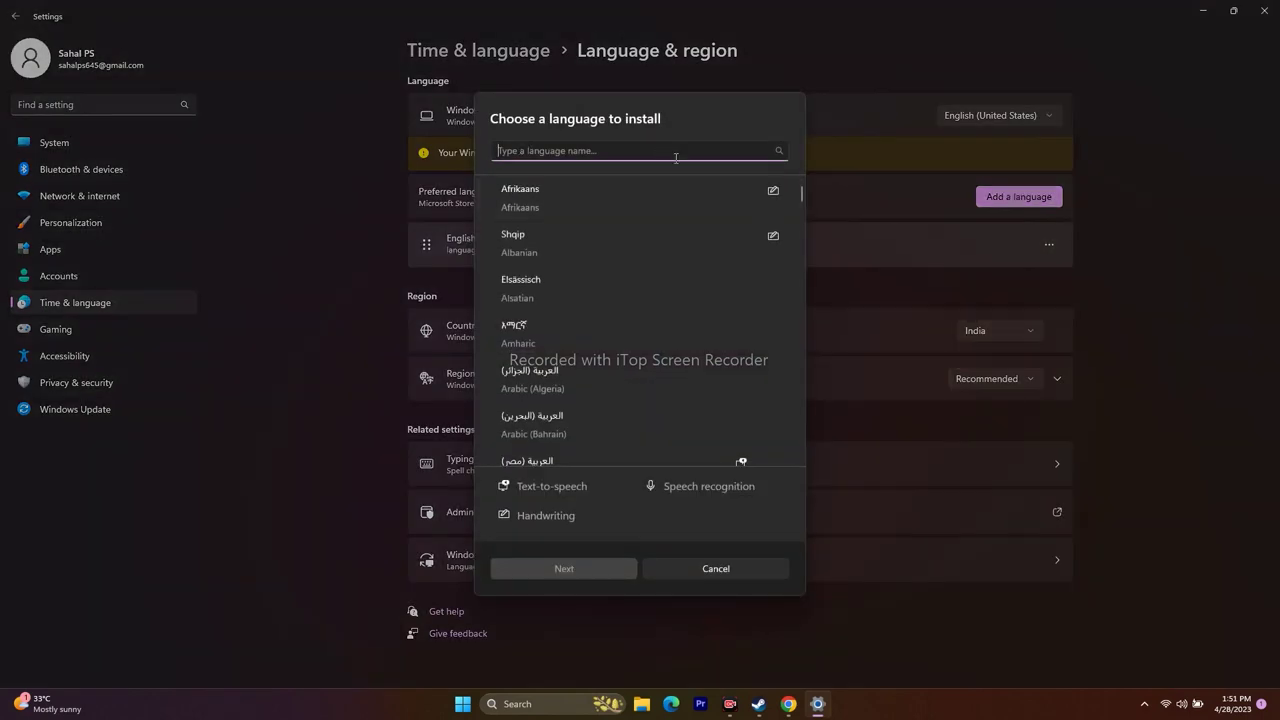
left_click(716, 568)
Review Date & time and Language & region again, then close Settings and return to Steam
left_click(15, 16)
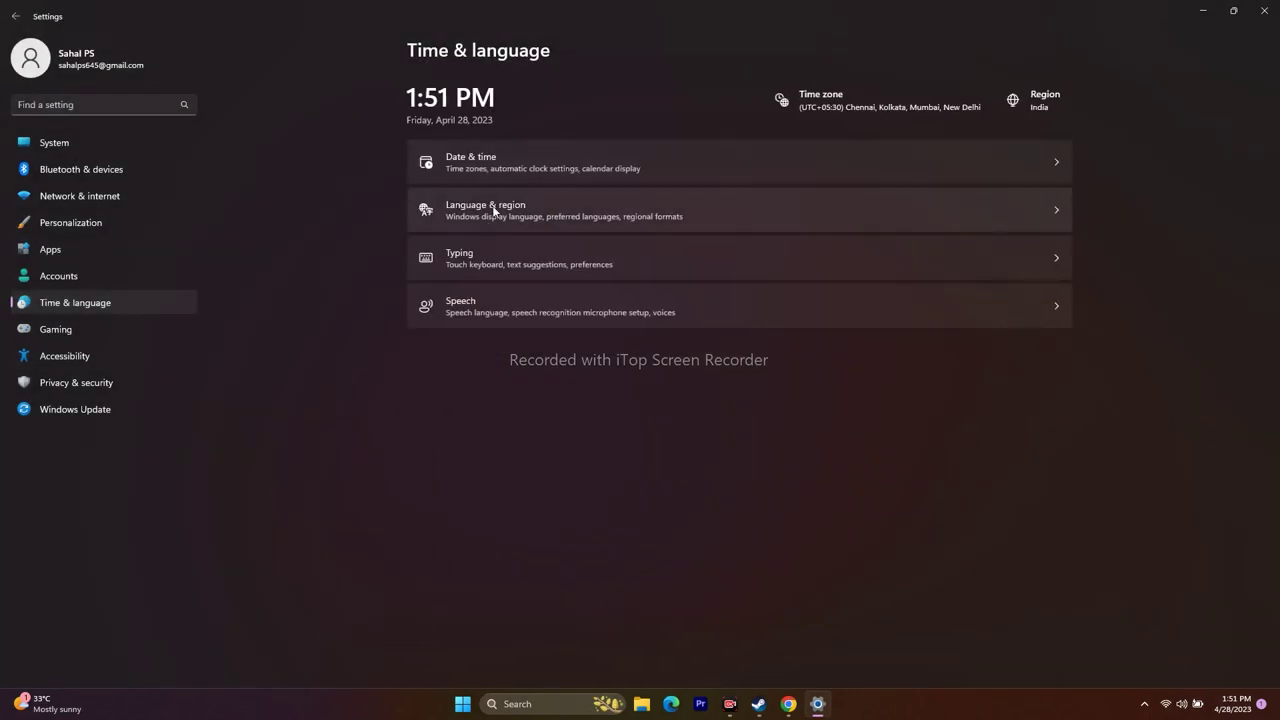
left_click(493, 210)
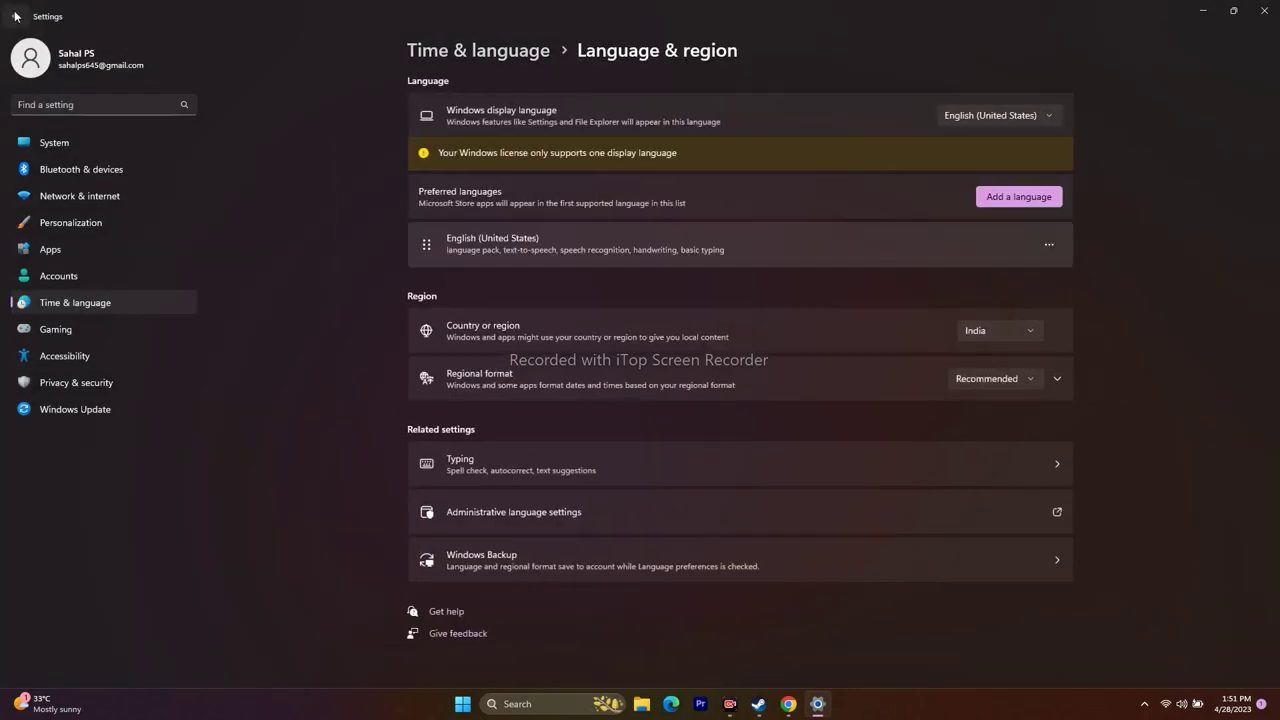
left_click(15, 16)
left_click(518, 153)
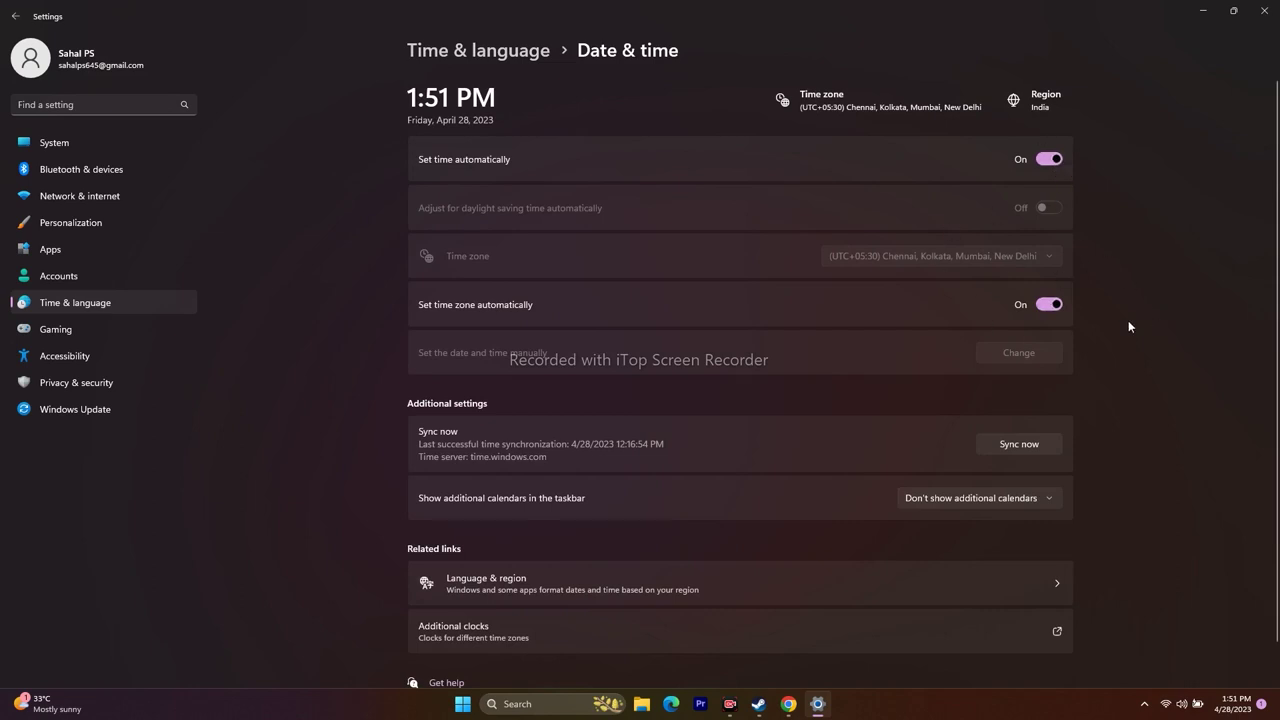
left_click(15, 16)
left_click(532, 212)
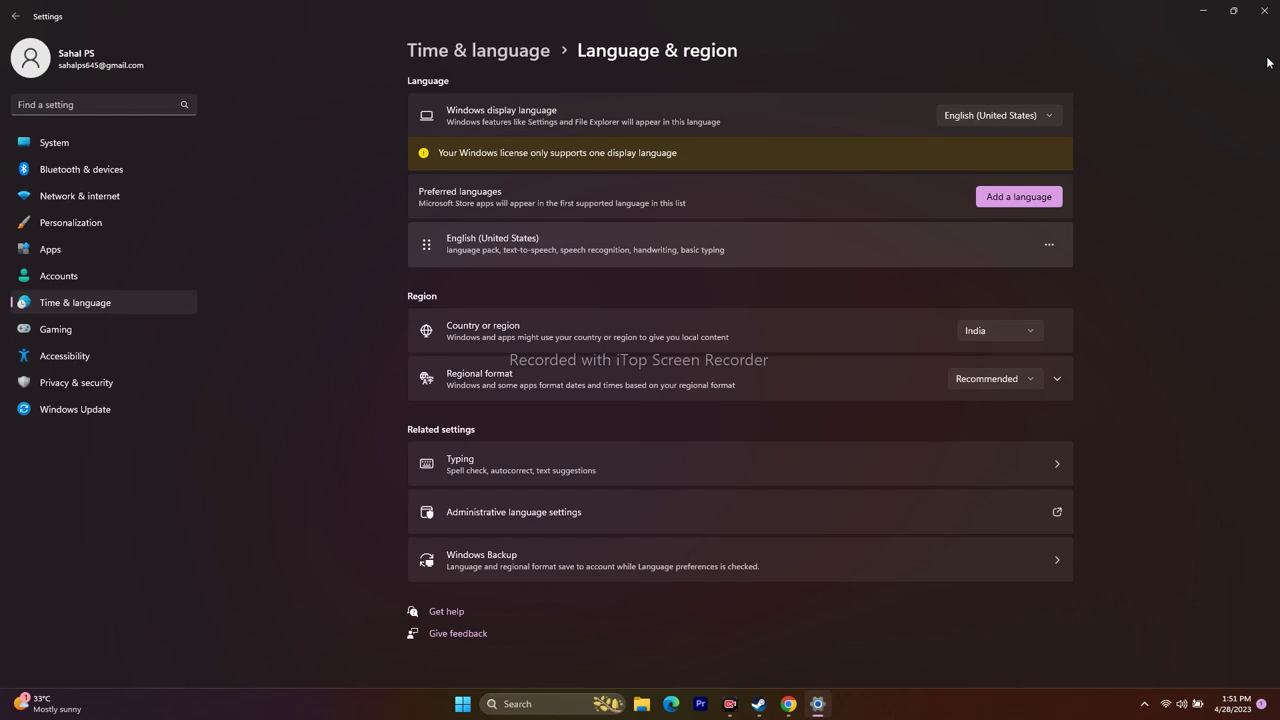
left_click(1264, 10)
left_click(774, 704)
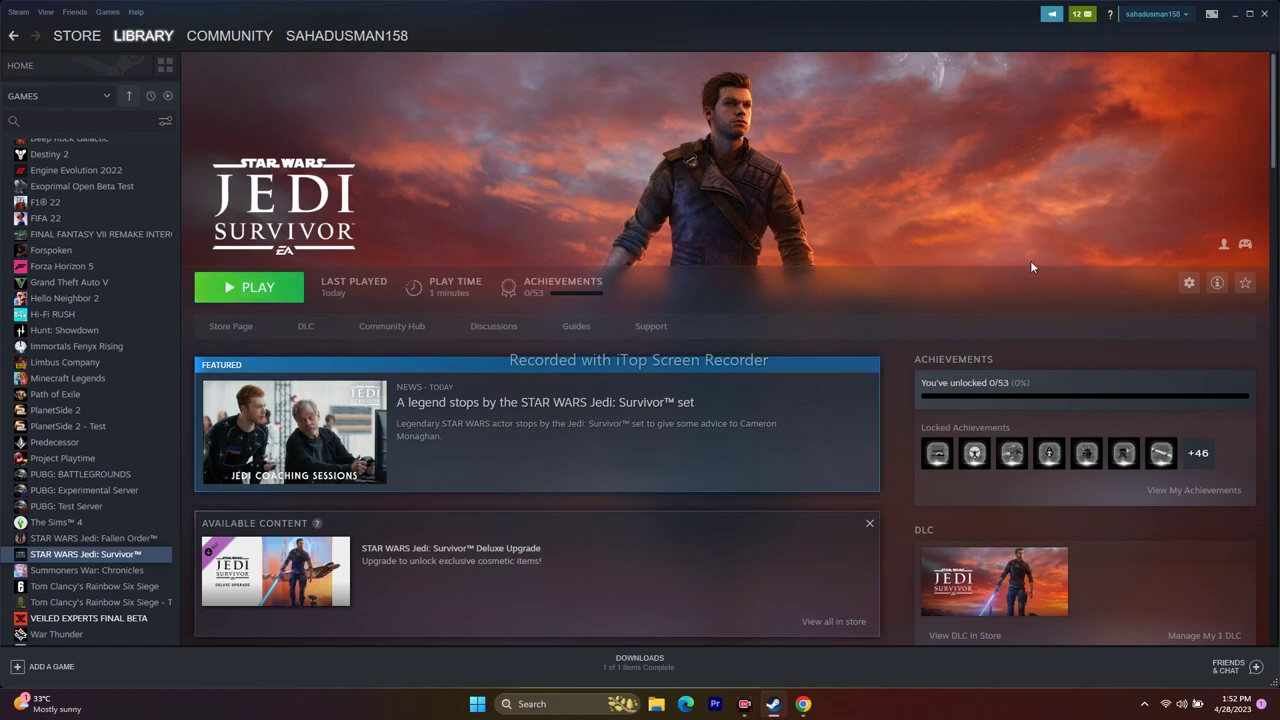
Minimize Steam, look through the OneDrive Documents folder in File Explorer, then close it
left_click(1235, 14)
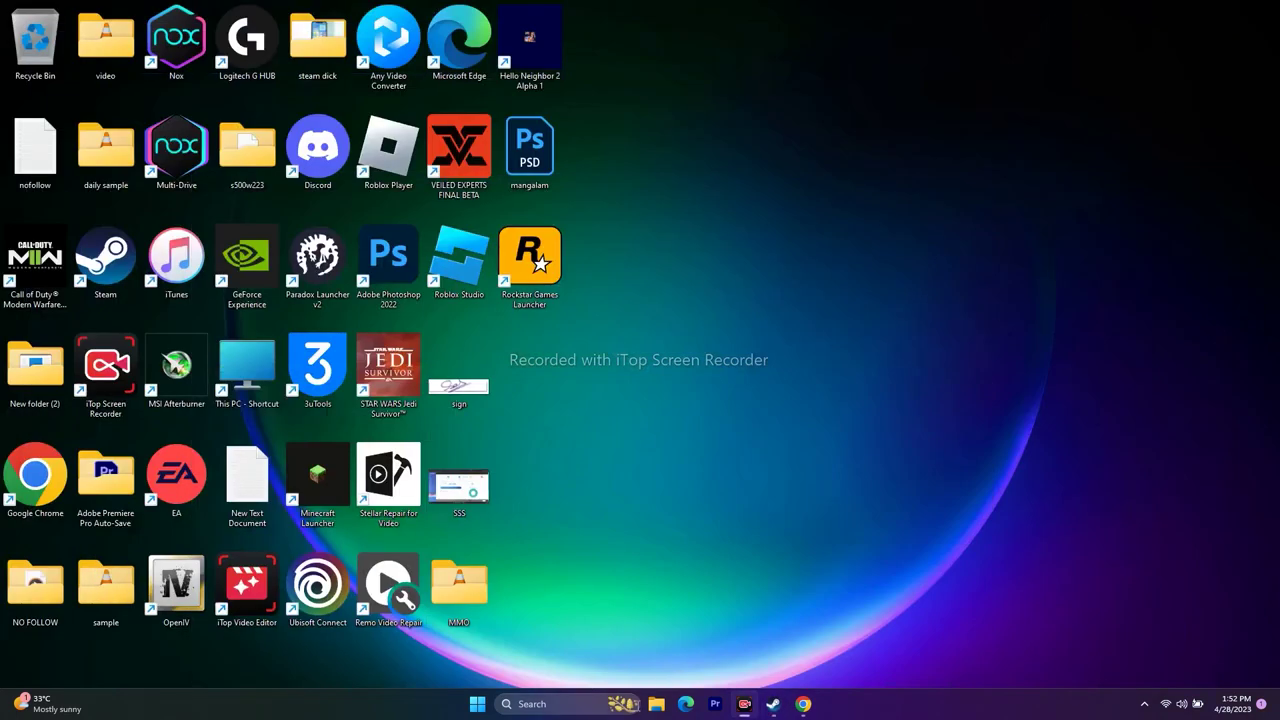
left_click(660, 707)
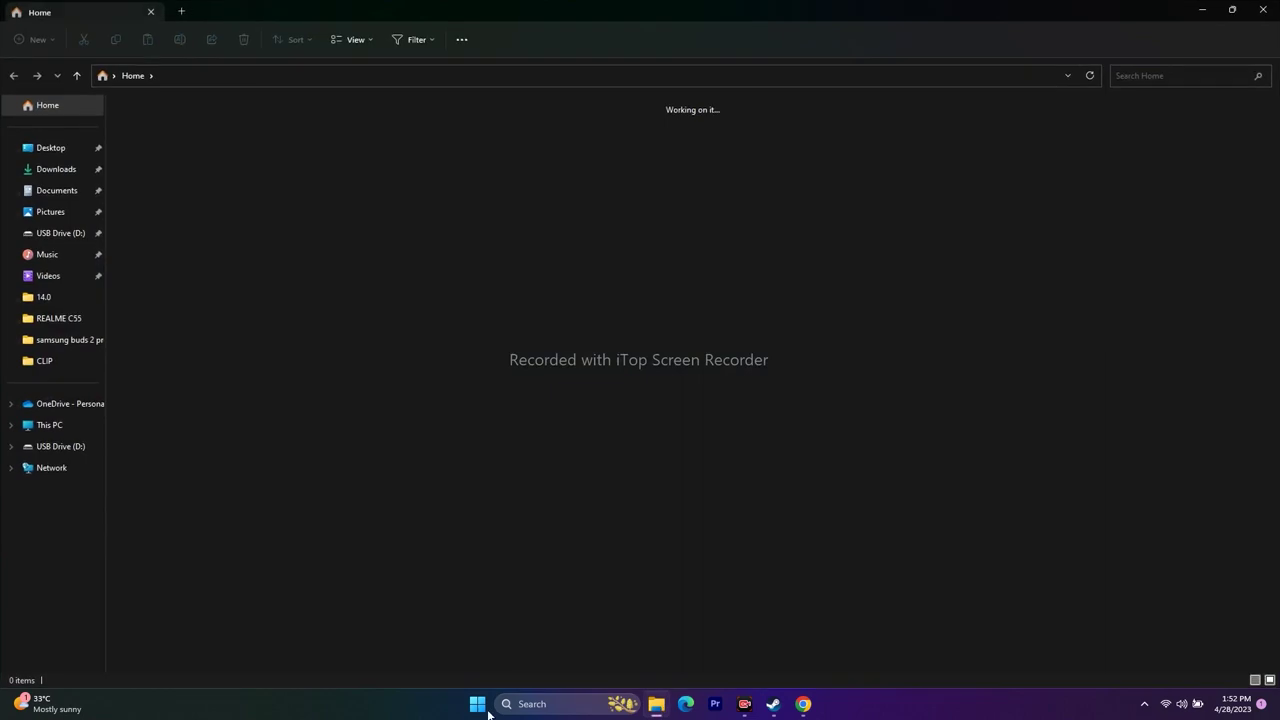
left_click(62, 193)
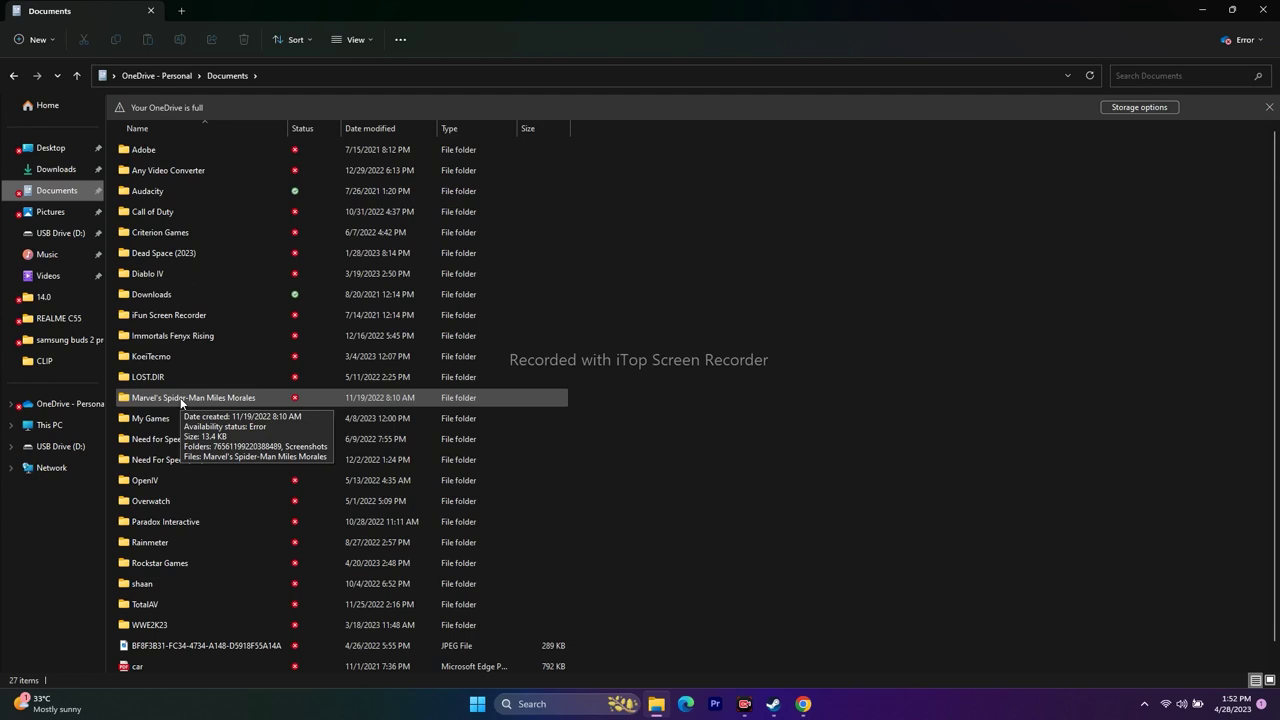
left_click(1260, 10)
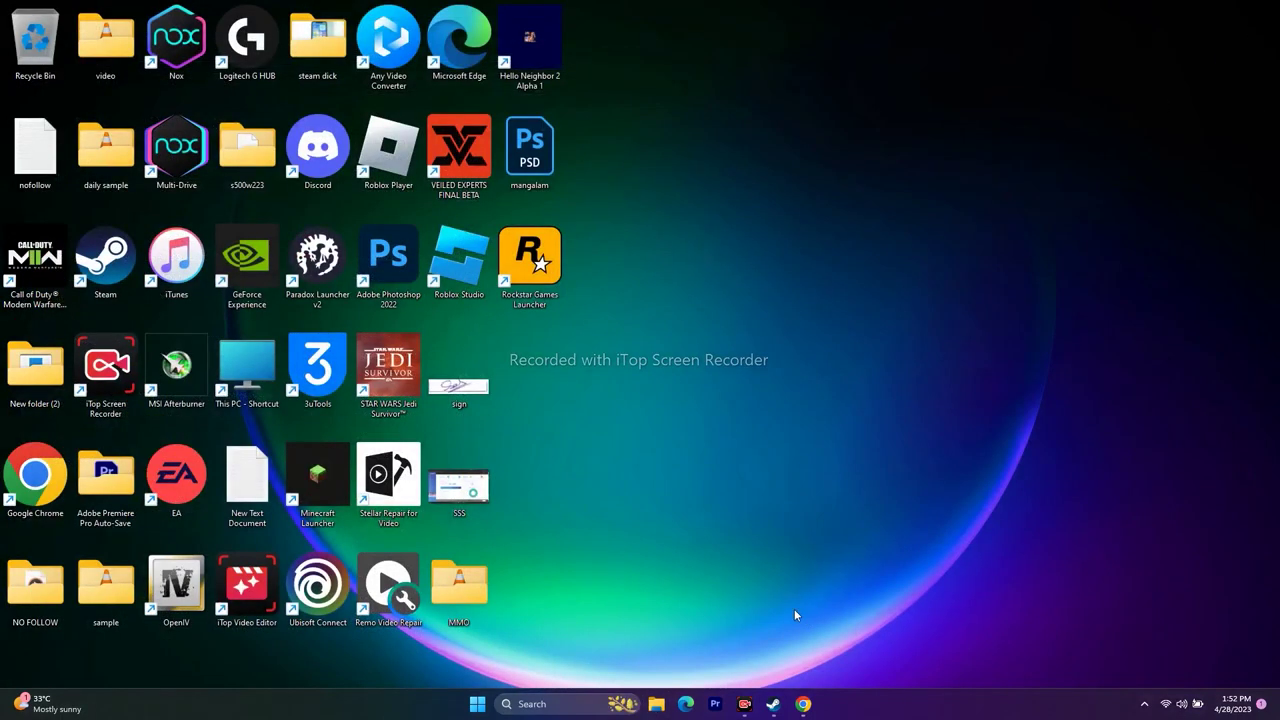
Open the Windows Defender Firewall list of allowed apps from Control Panel
left_click(773, 704)
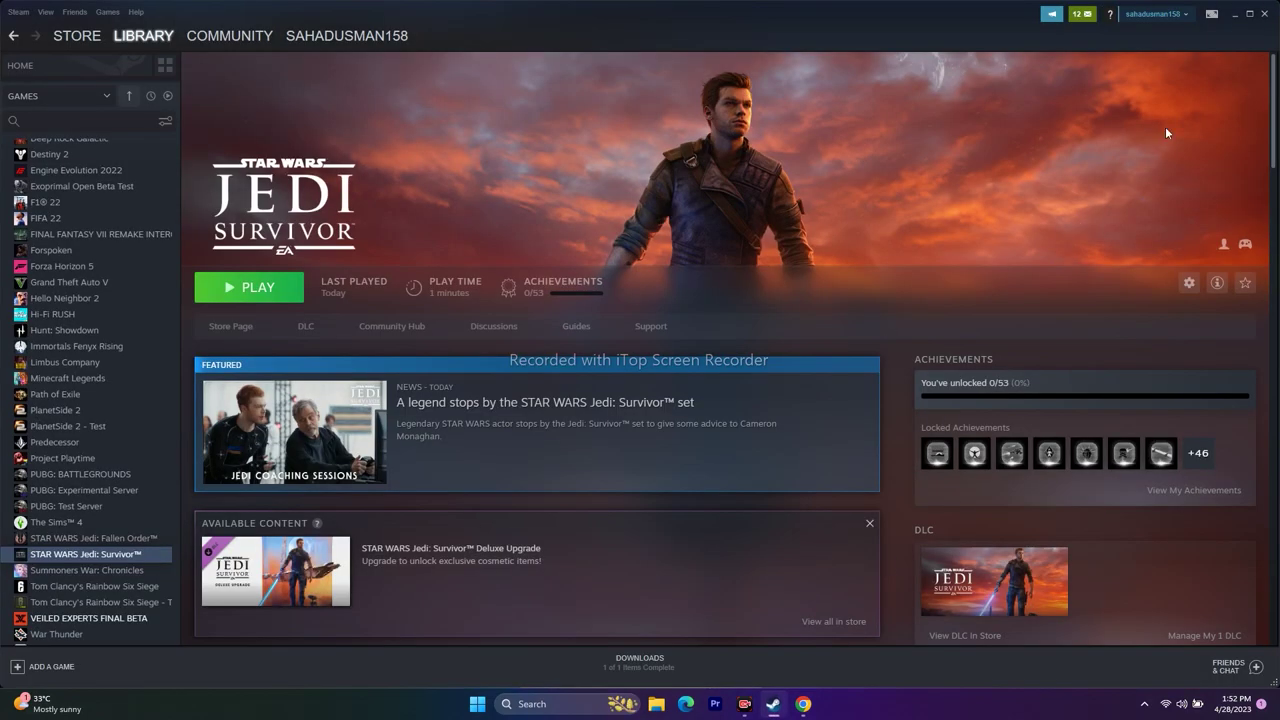
left_click(1232, 14)
left_click(530, 704)
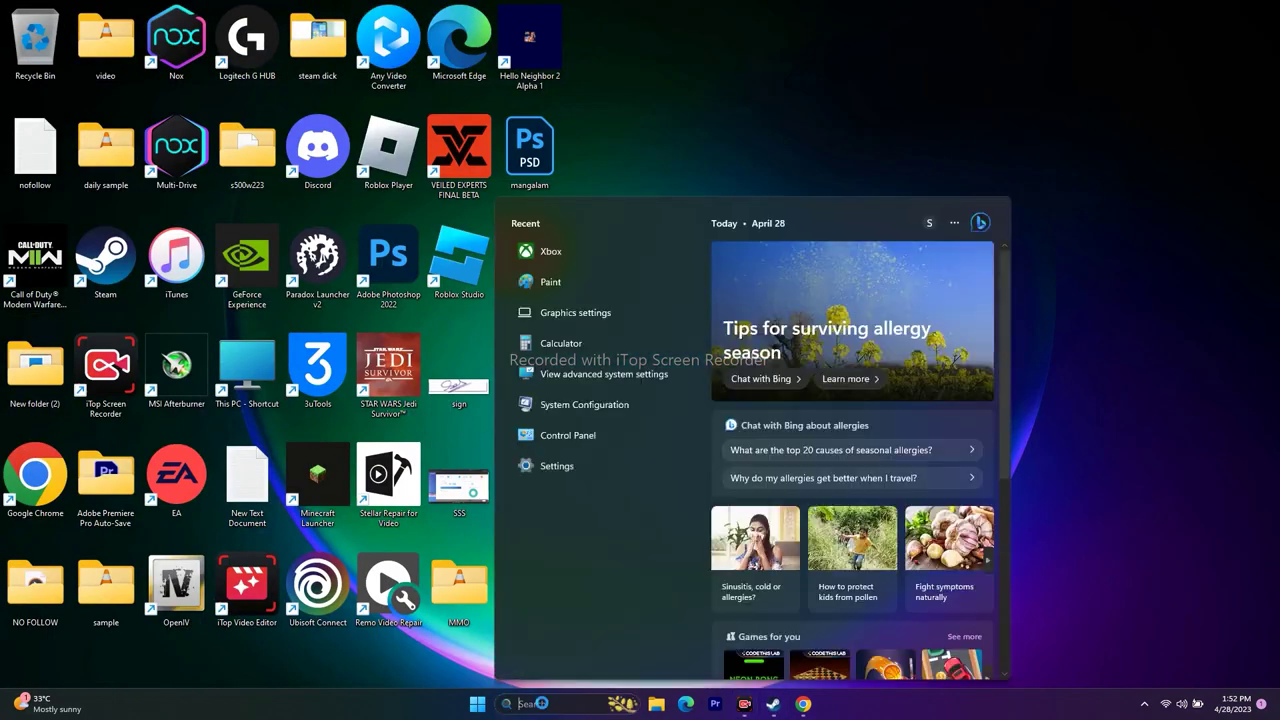
left_click(596, 438)
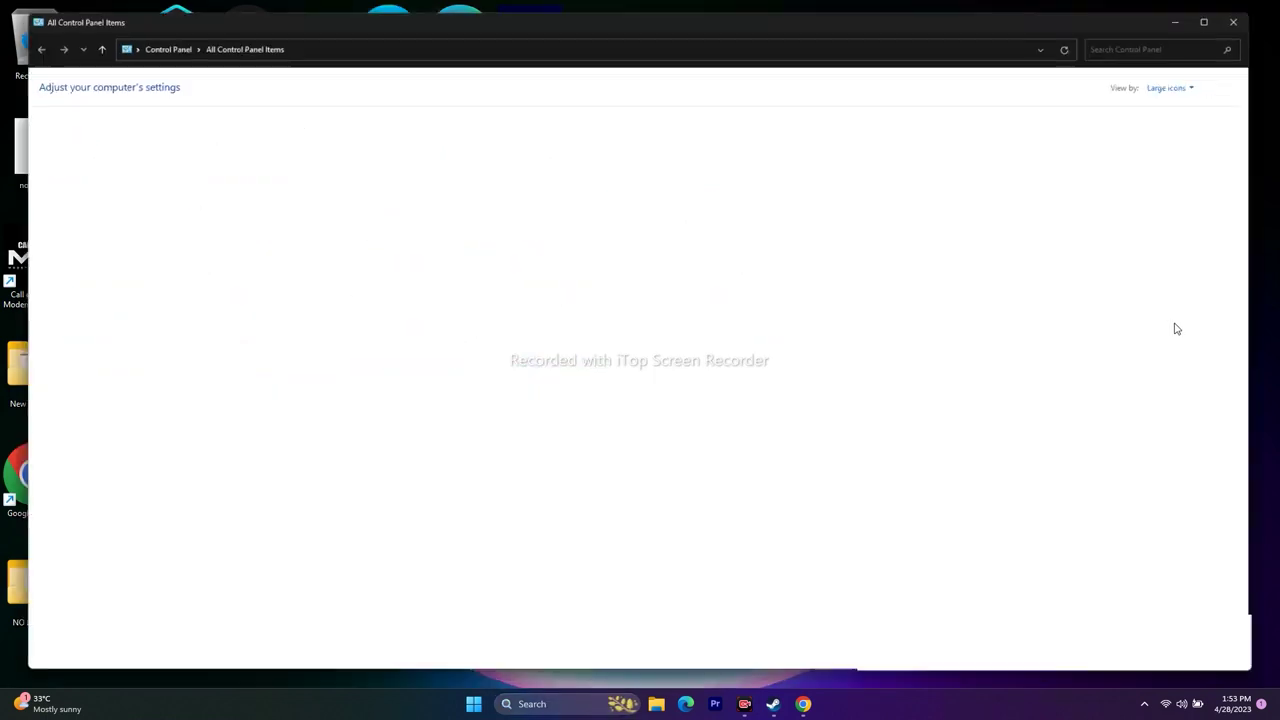
left_click(55, 366)
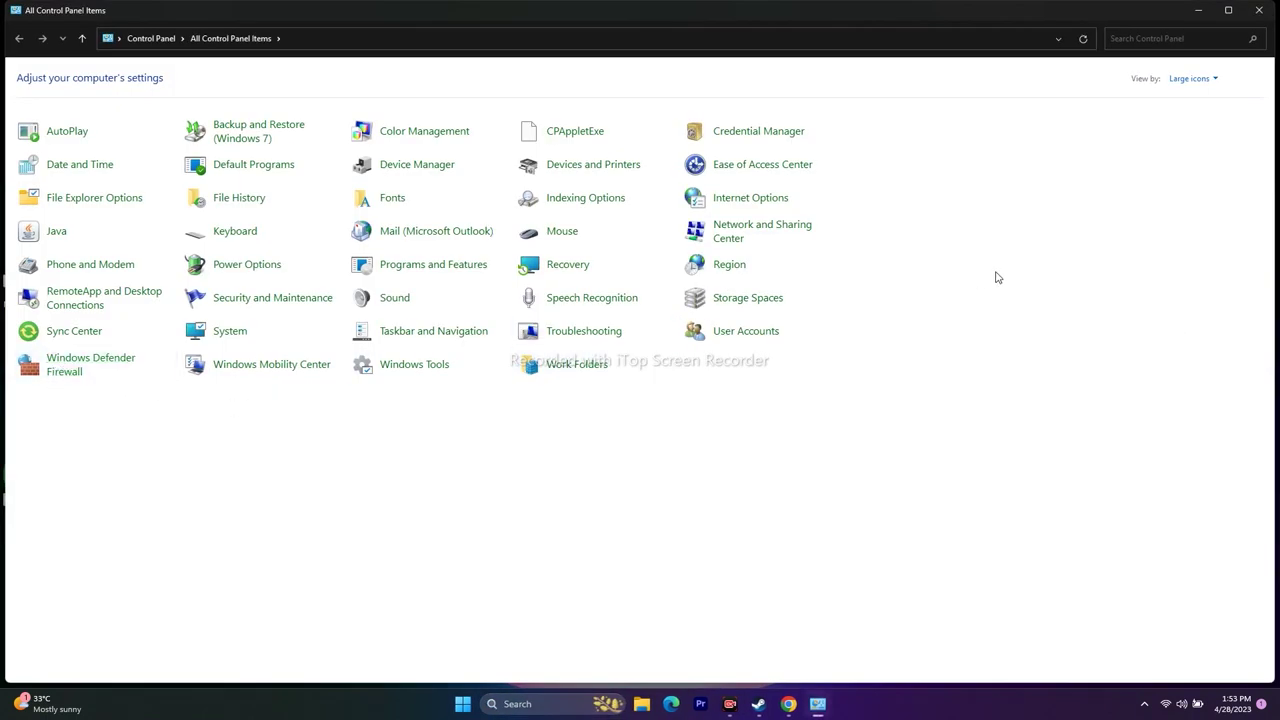
left_click(54, 103)
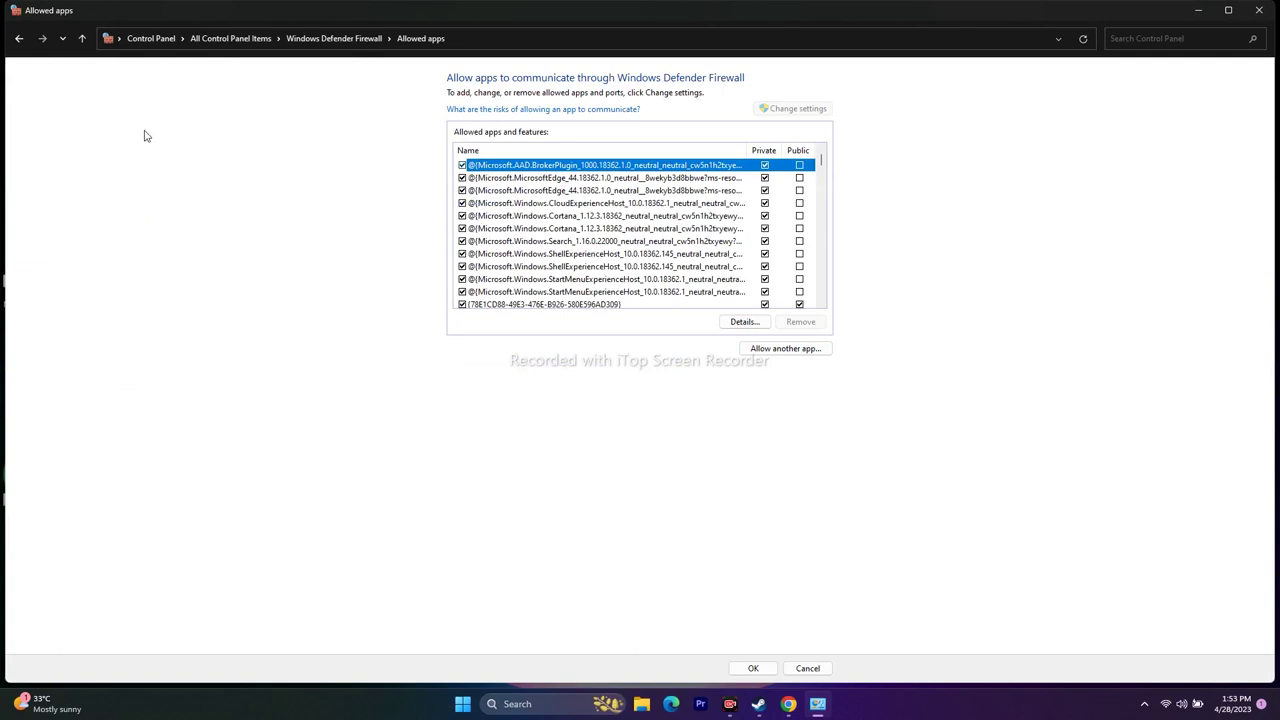
Allow STAR WARS Jedi: Fallen Order on private networks and start adding another app
scroll(720, 230, "down", 5)
scroll(661, 242, "down", 15)
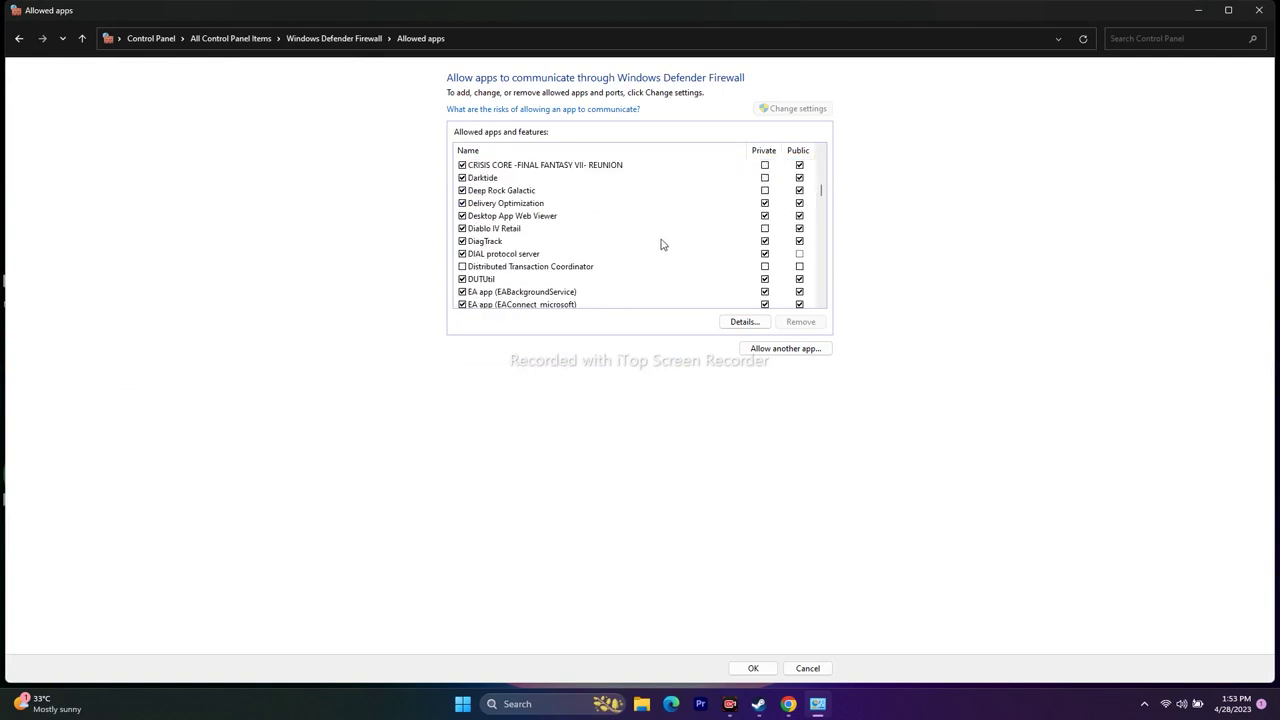
scroll(661, 244, "down", 15)
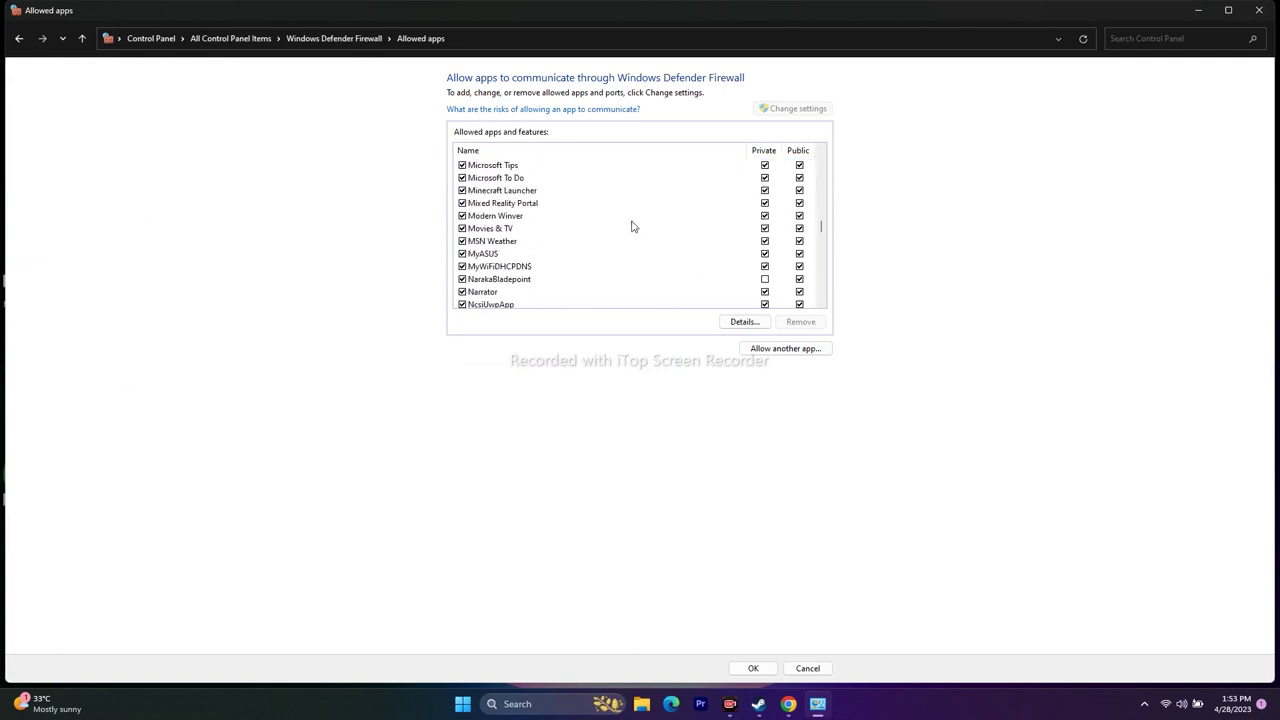
scroll(631, 226, "down", 8)
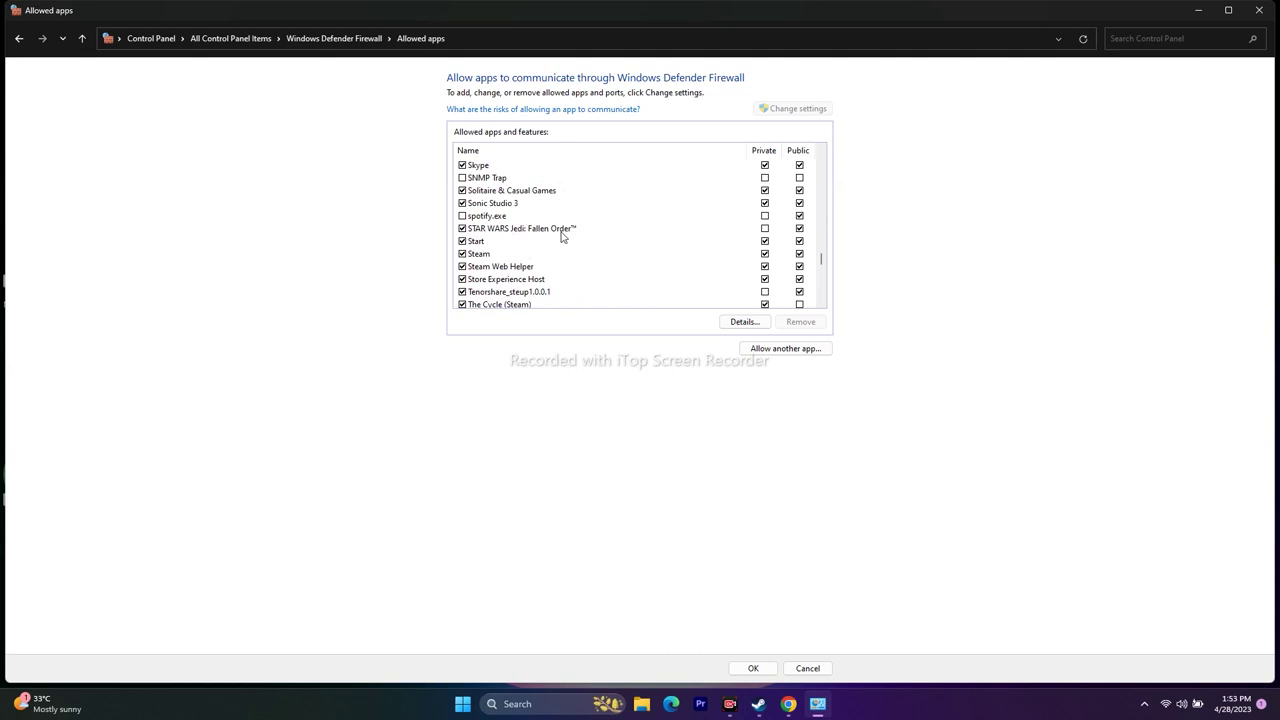
left_click(765, 229)
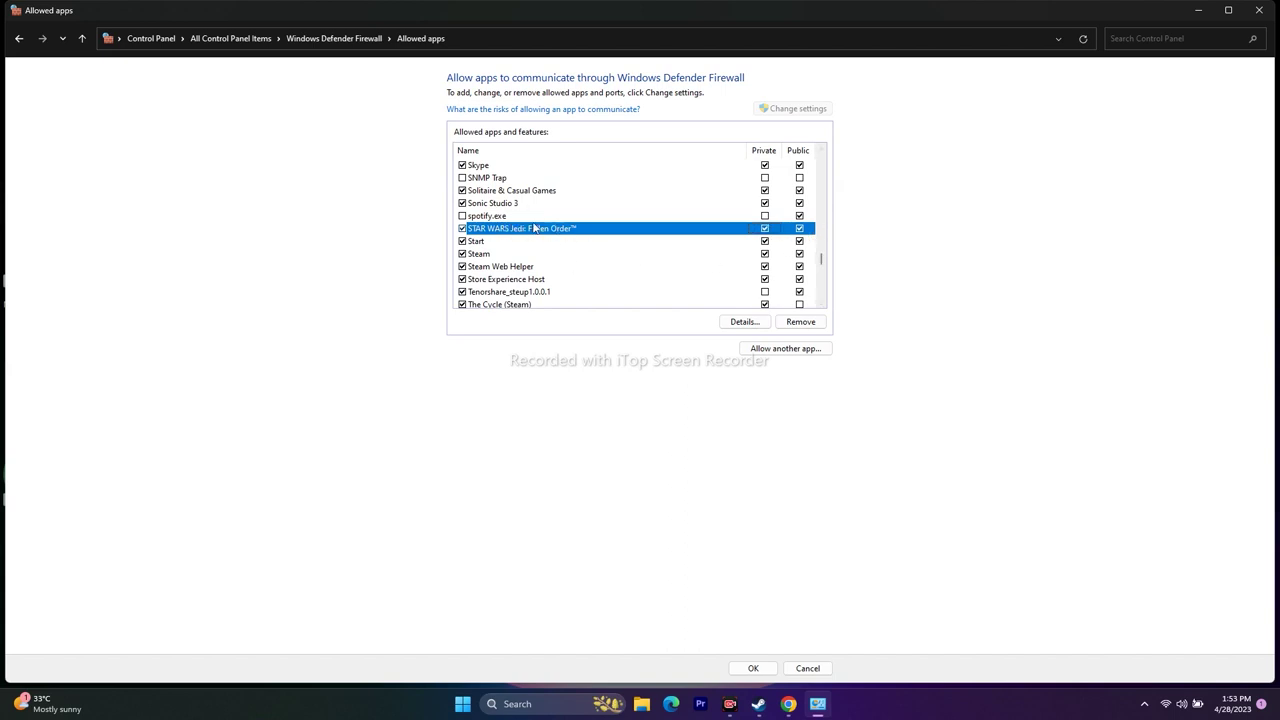
left_click(777, 349)
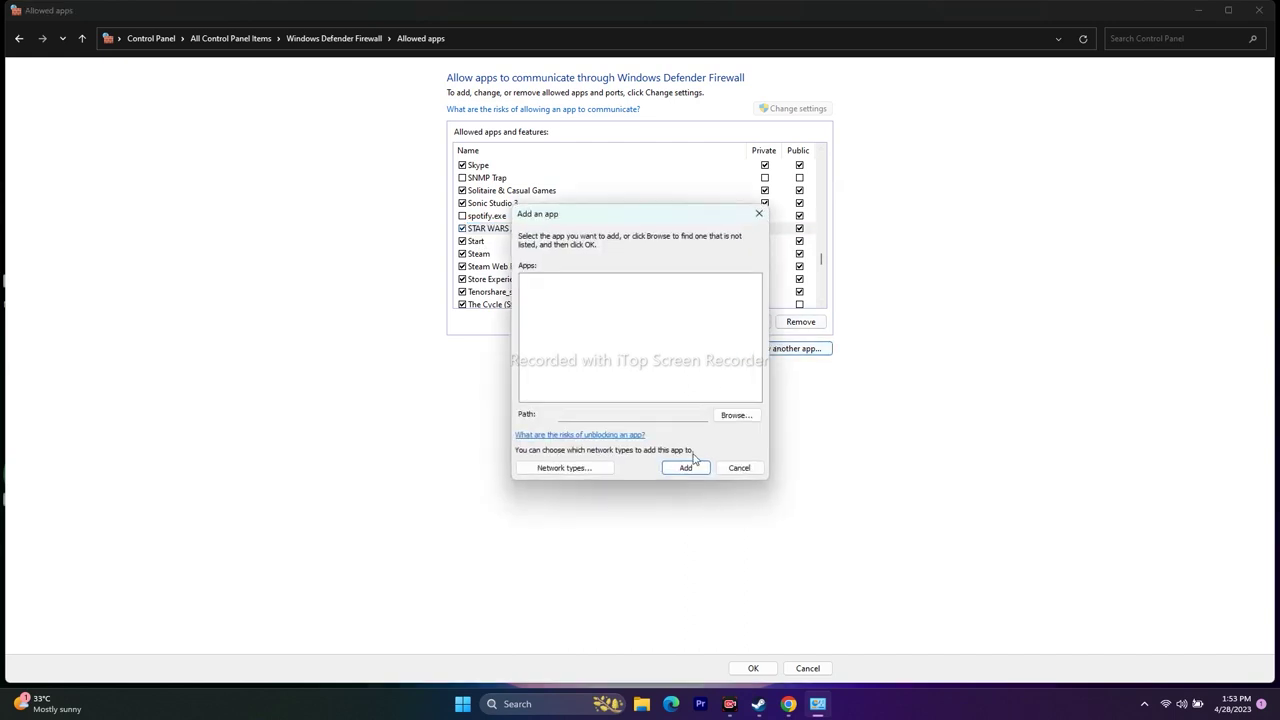
Browse from C: to Program Files (x86)\Steam\steamapps\common in the app file picker
left_click(740, 416)
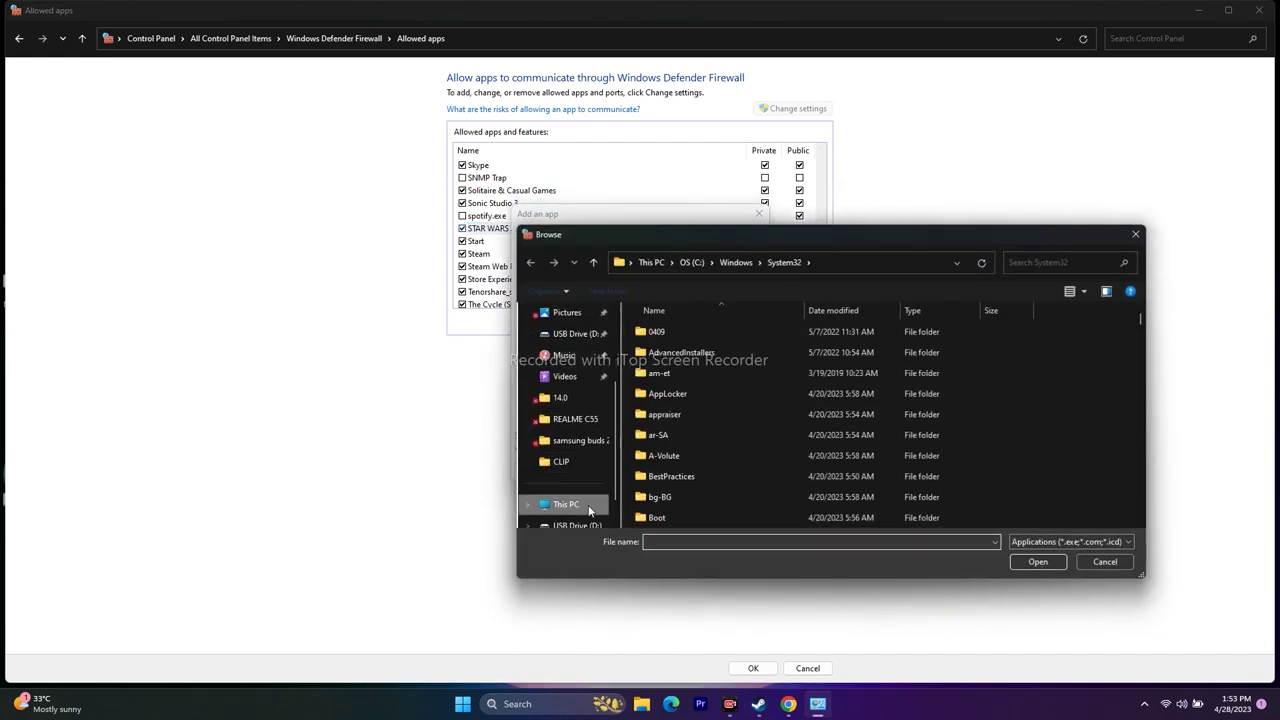
left_click(589, 508)
double_click(699, 344)
scroll(705, 390, "down", 3)
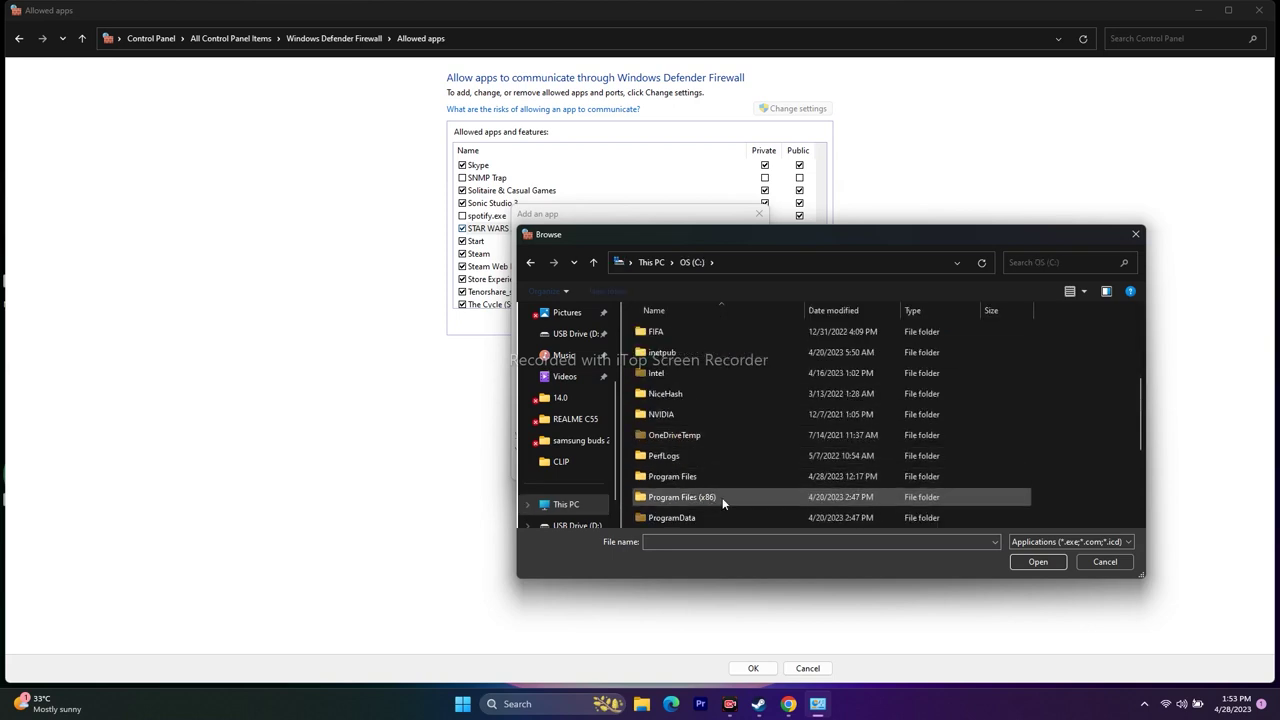
double_click(722, 497)
scroll(714, 370, "down", 8)
scroll(700, 378, "down", 5)
double_click(690, 477)
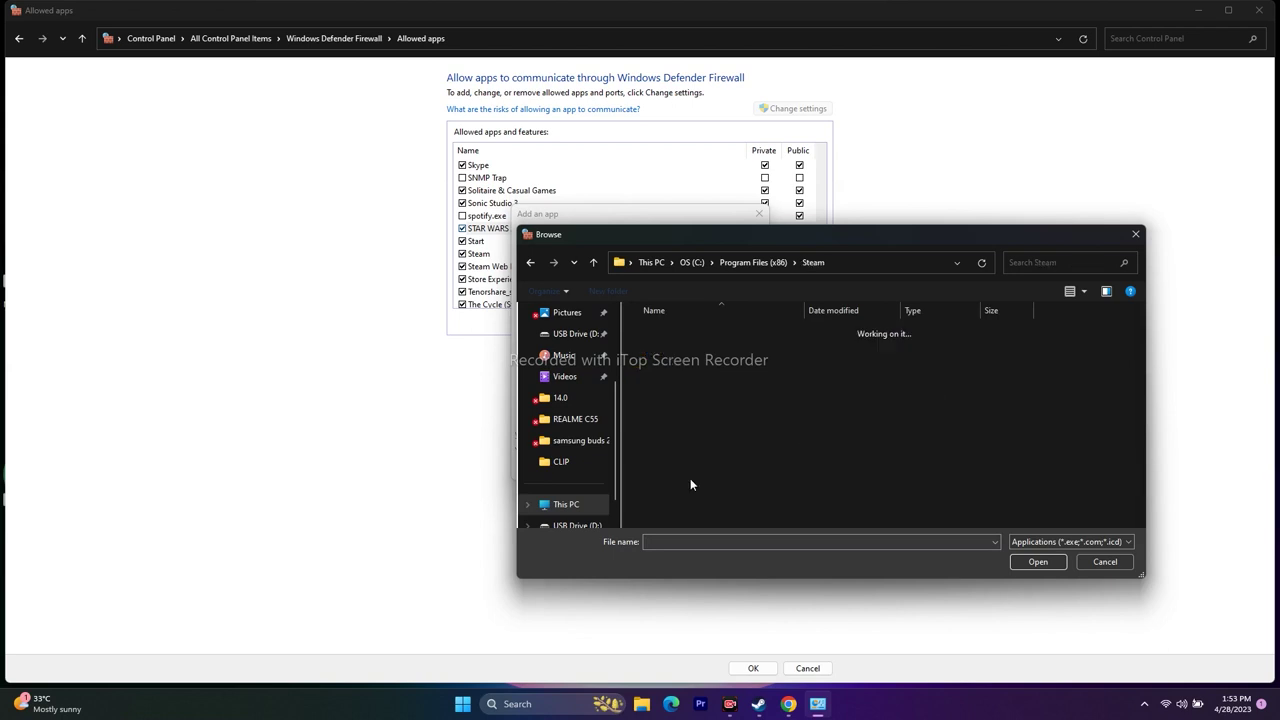
scroll(716, 410, "down", 5)
double_click(715, 433)
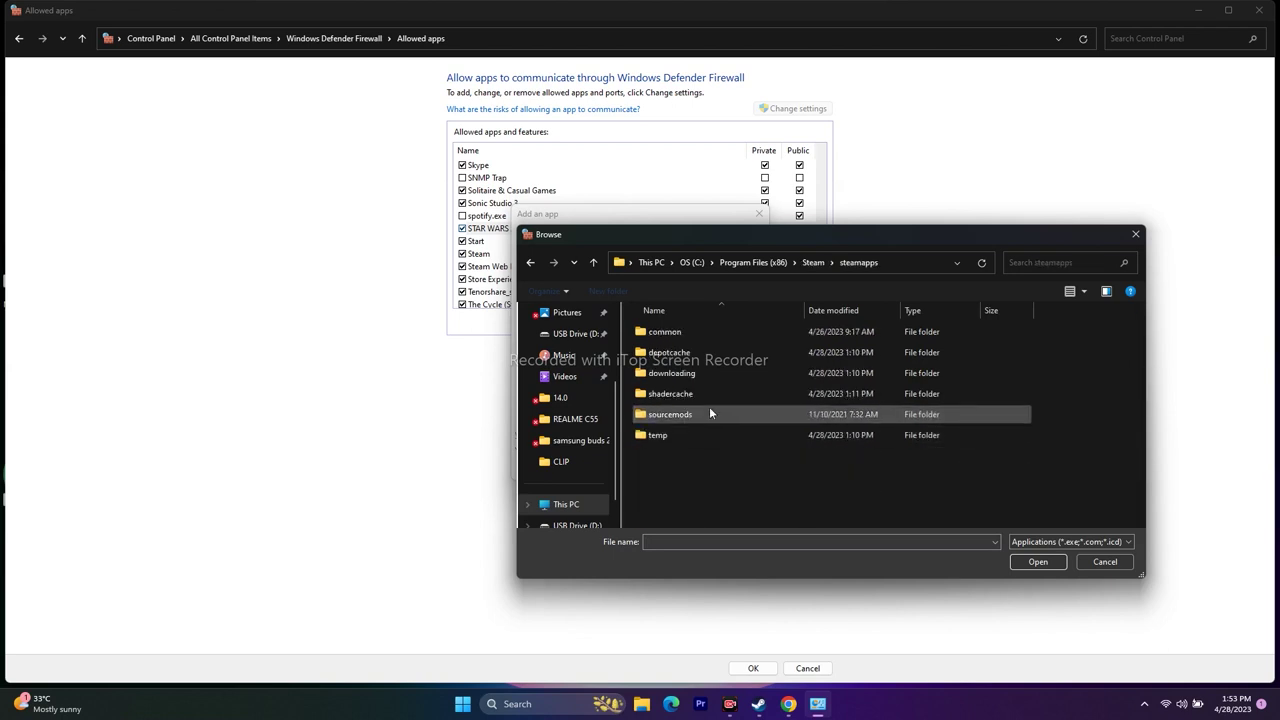
double_click(686, 332)
Add CrashReportClient from Jedi Survivor\Engine\Binaries\Win64 as an allowed app, then return to Steam
scroll(690, 395, "down", 1)
scroll(690, 393, "down", 2)
double_click(688, 373)
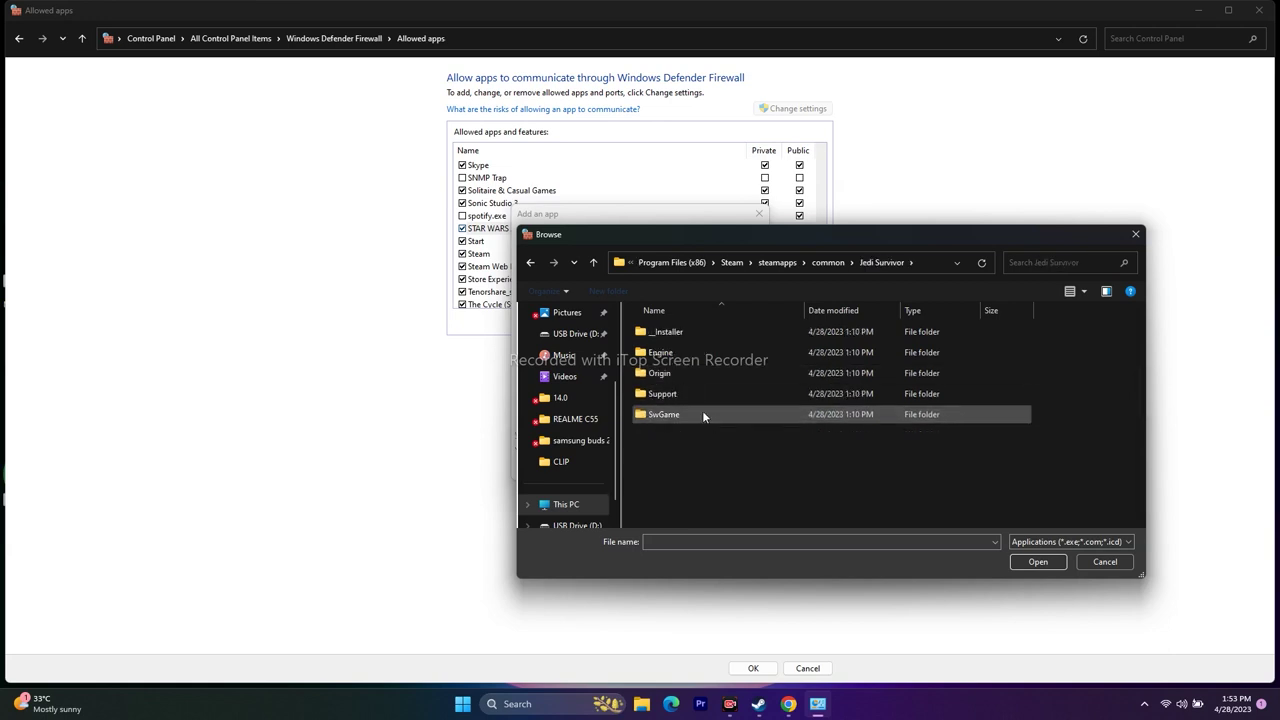
double_click(675, 347)
double_click(679, 334)
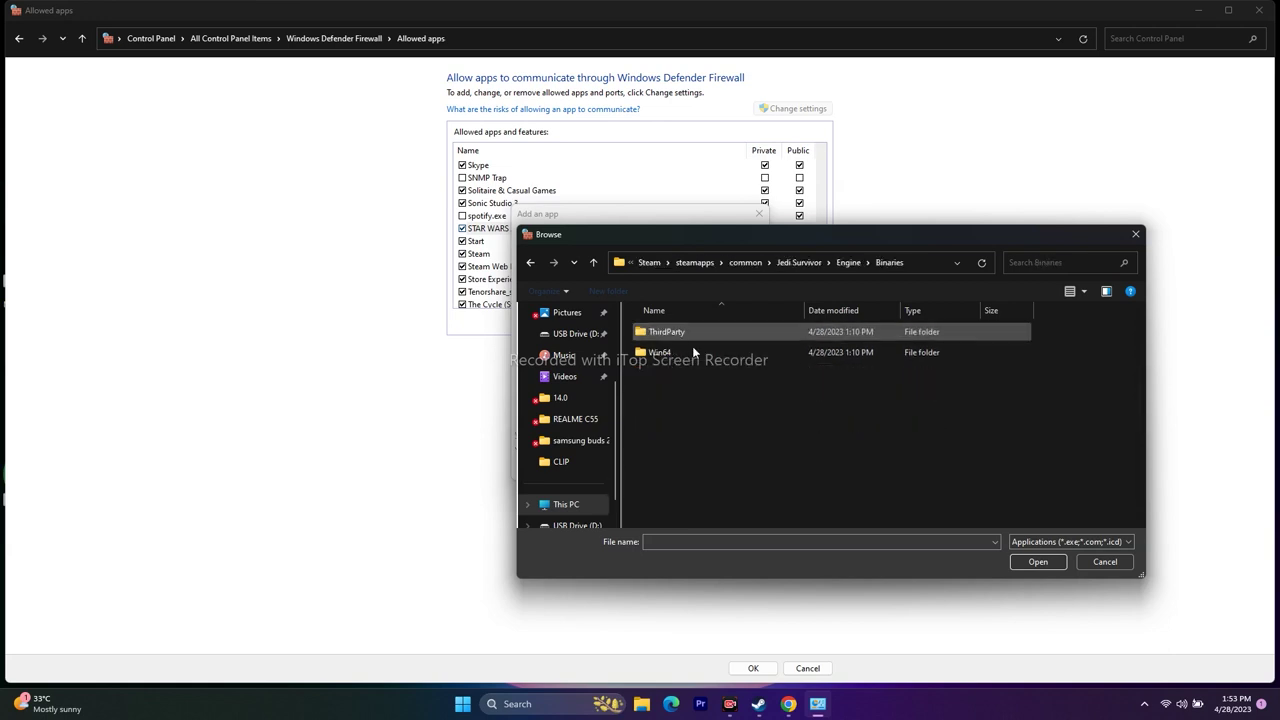
double_click(692, 349)
left_click(690, 353)
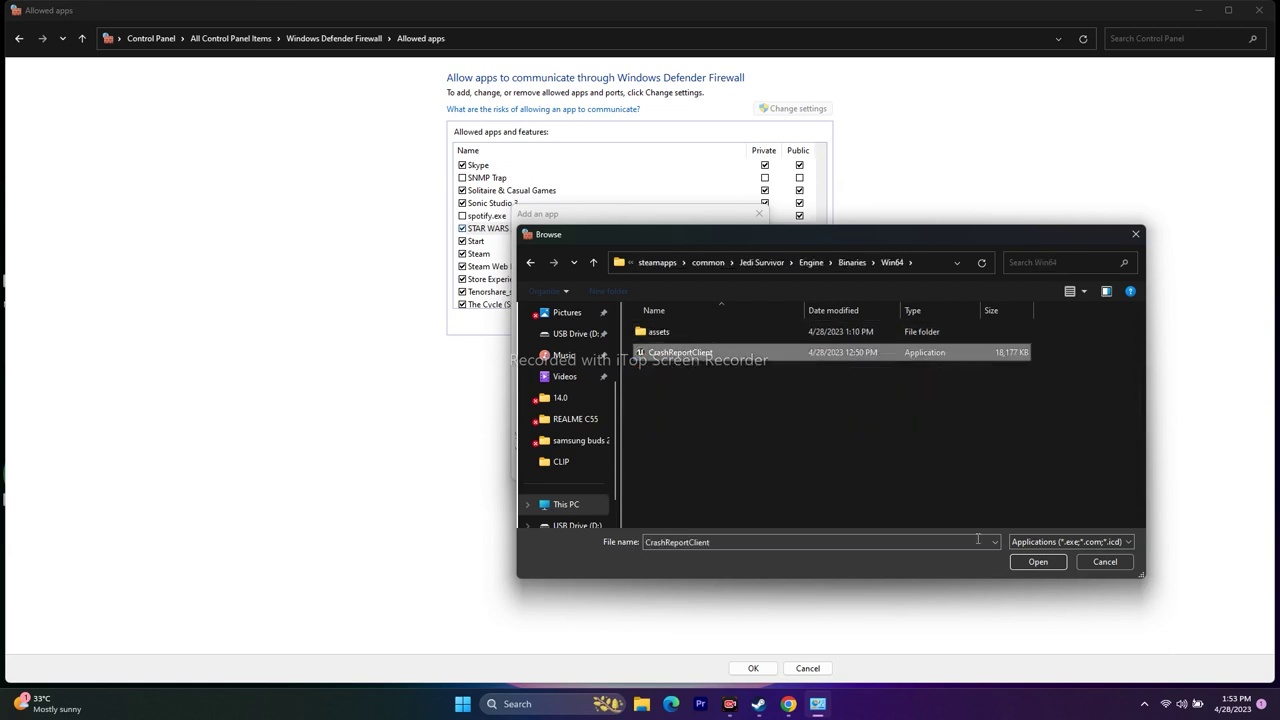
left_click(1023, 562)
left_click(688, 468)
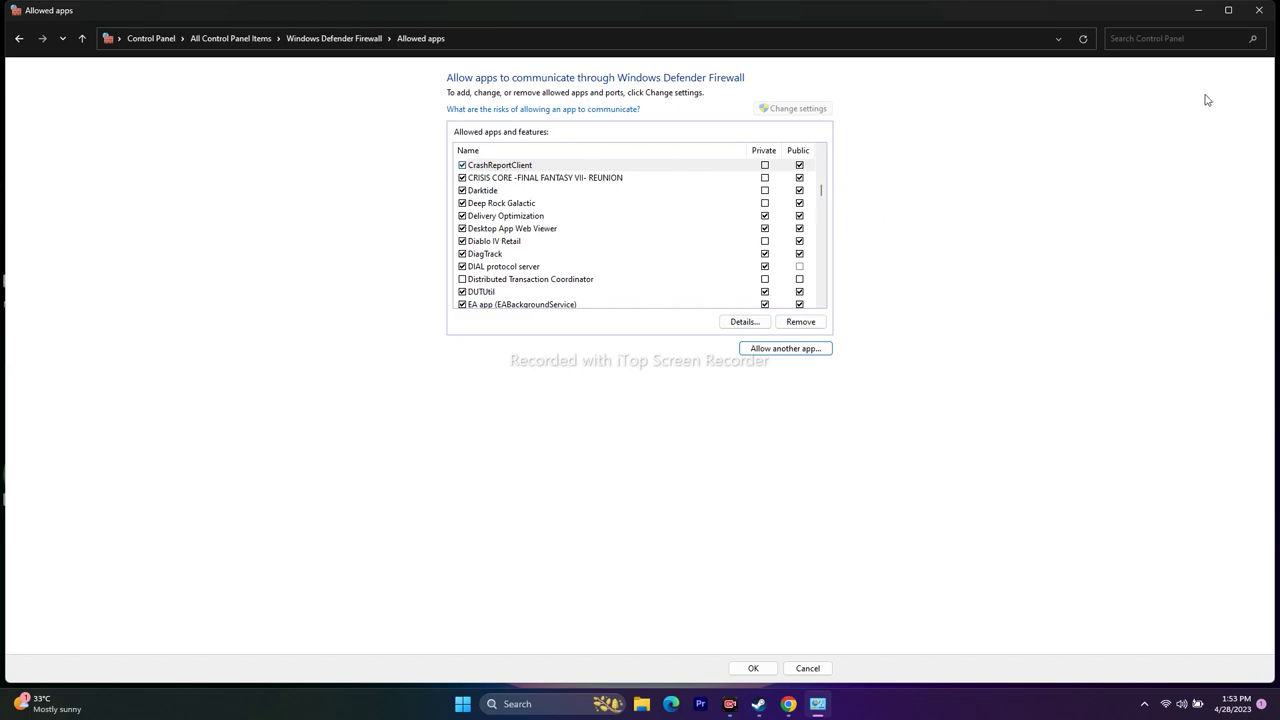
left_click(1259, 9)
left_click(780, 705)
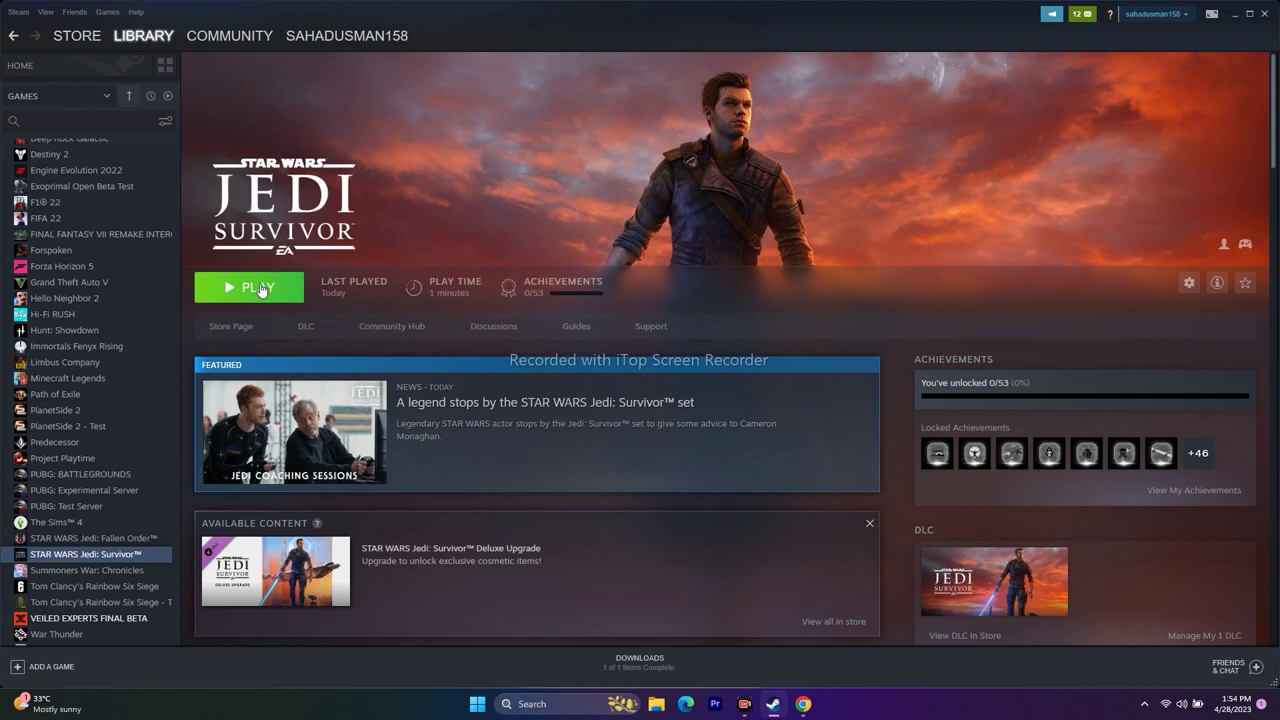
Tick Hide all Microsoft services on System Configuration's Services tab, confirm, and return to Steam
left_click(1235, 14)
left_click(552, 712)
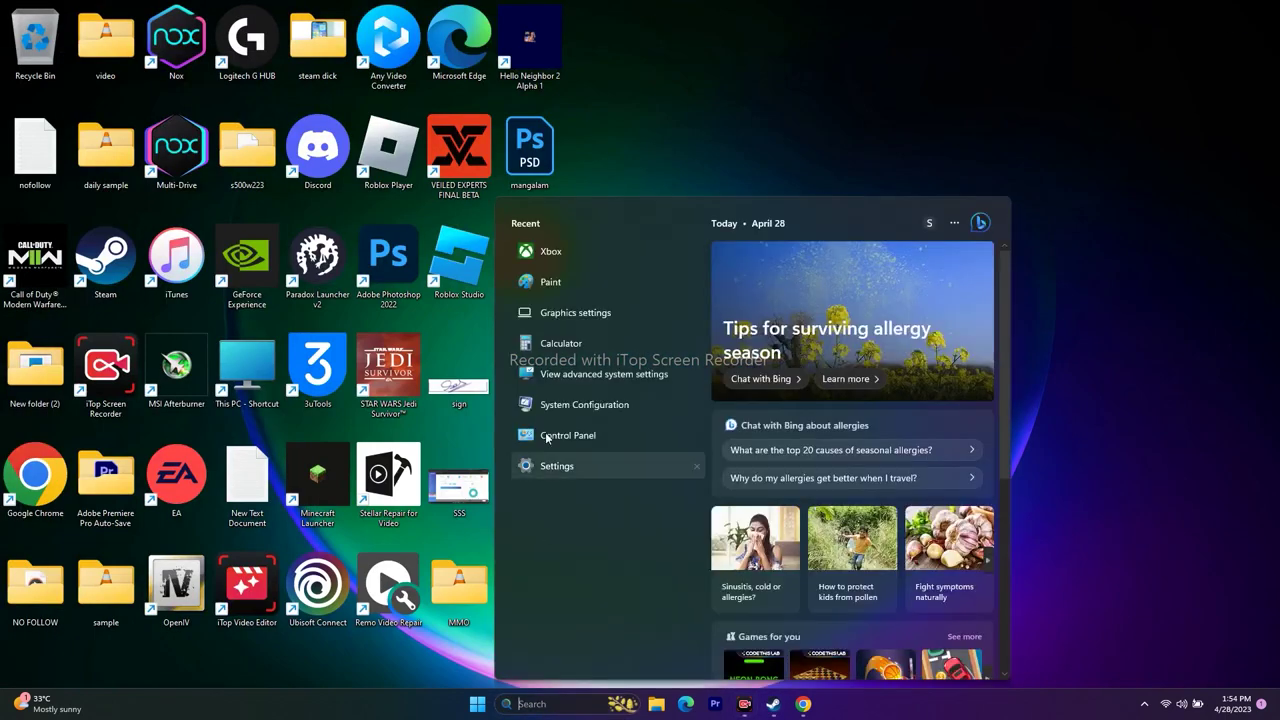
left_click(589, 409)
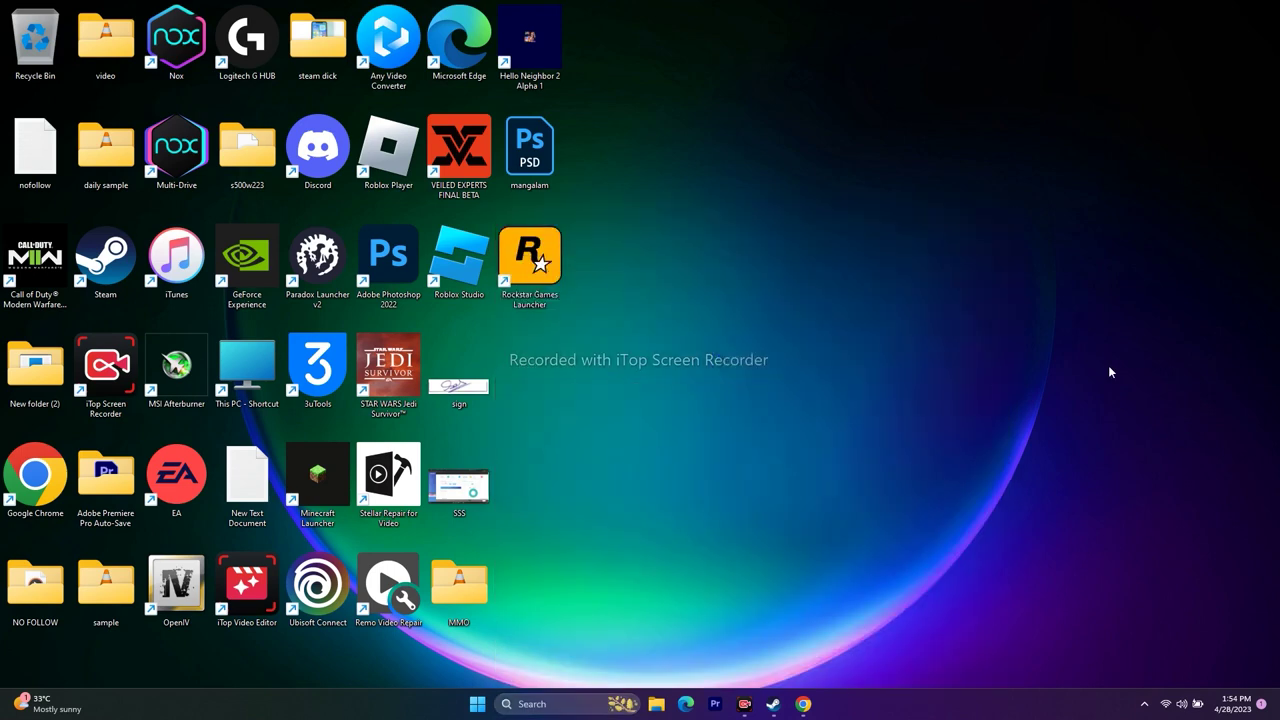
left_click(533, 247)
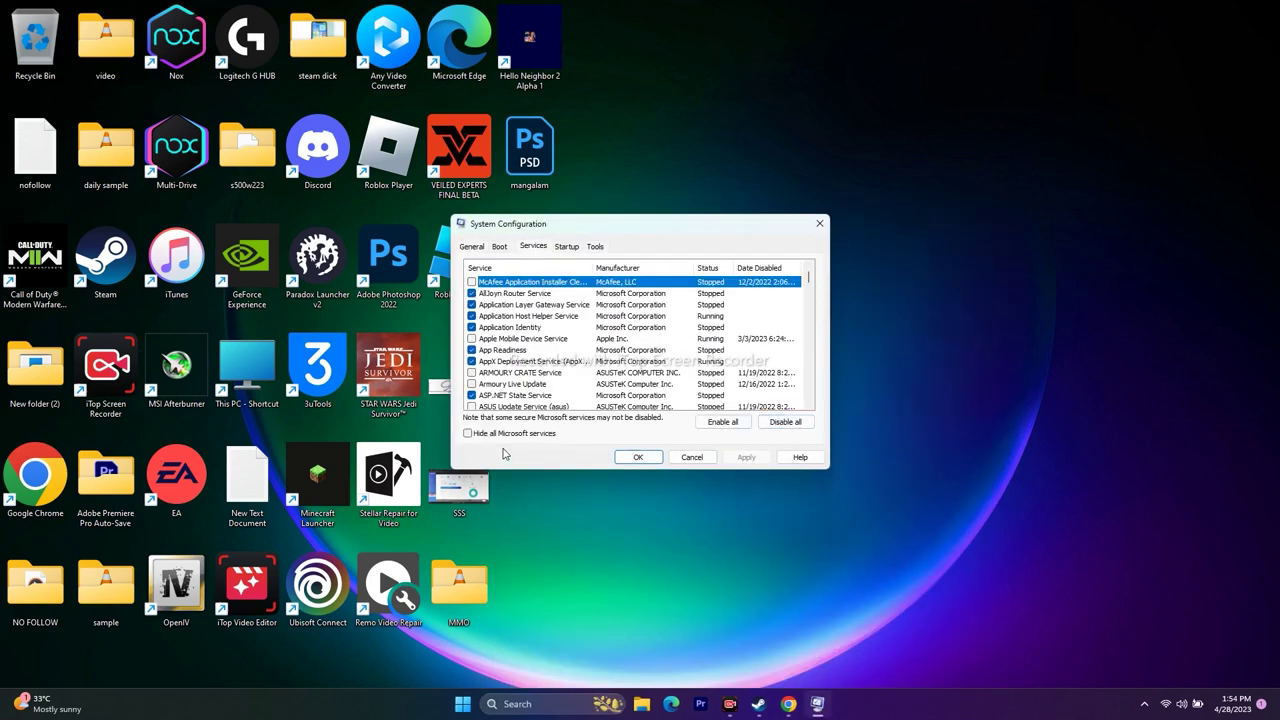
left_click(467, 433)
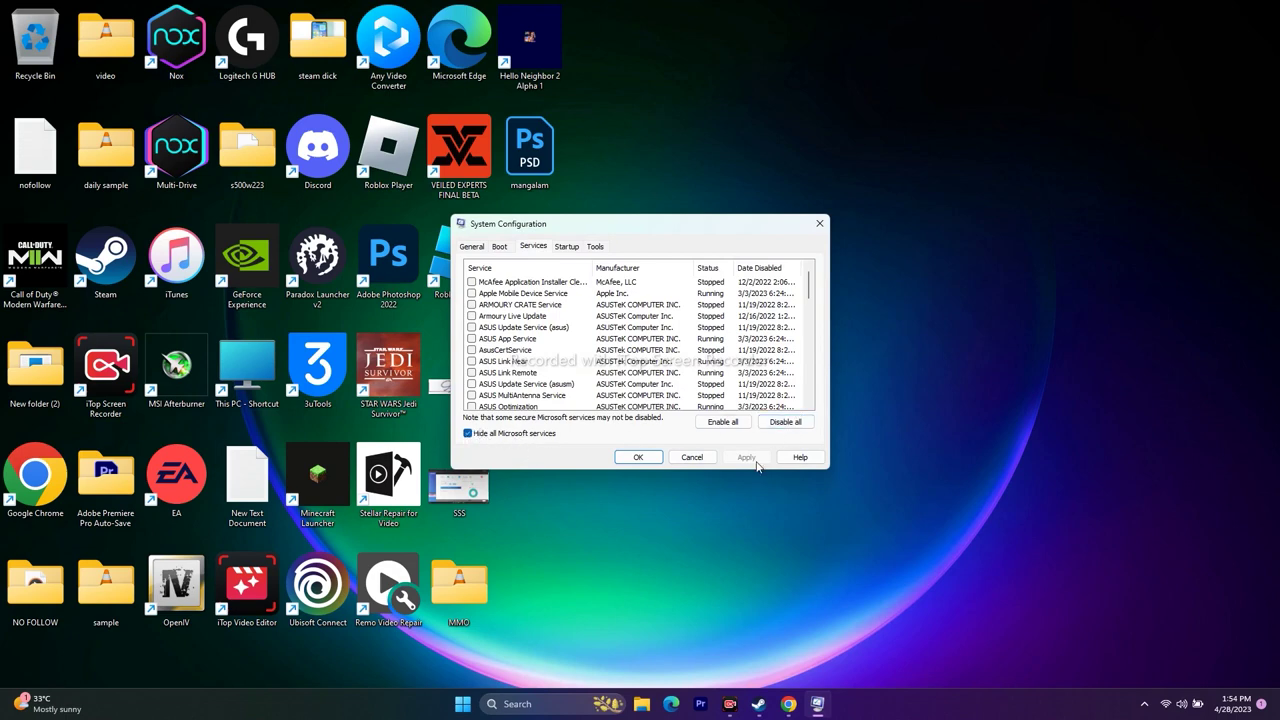
left_click(648, 457)
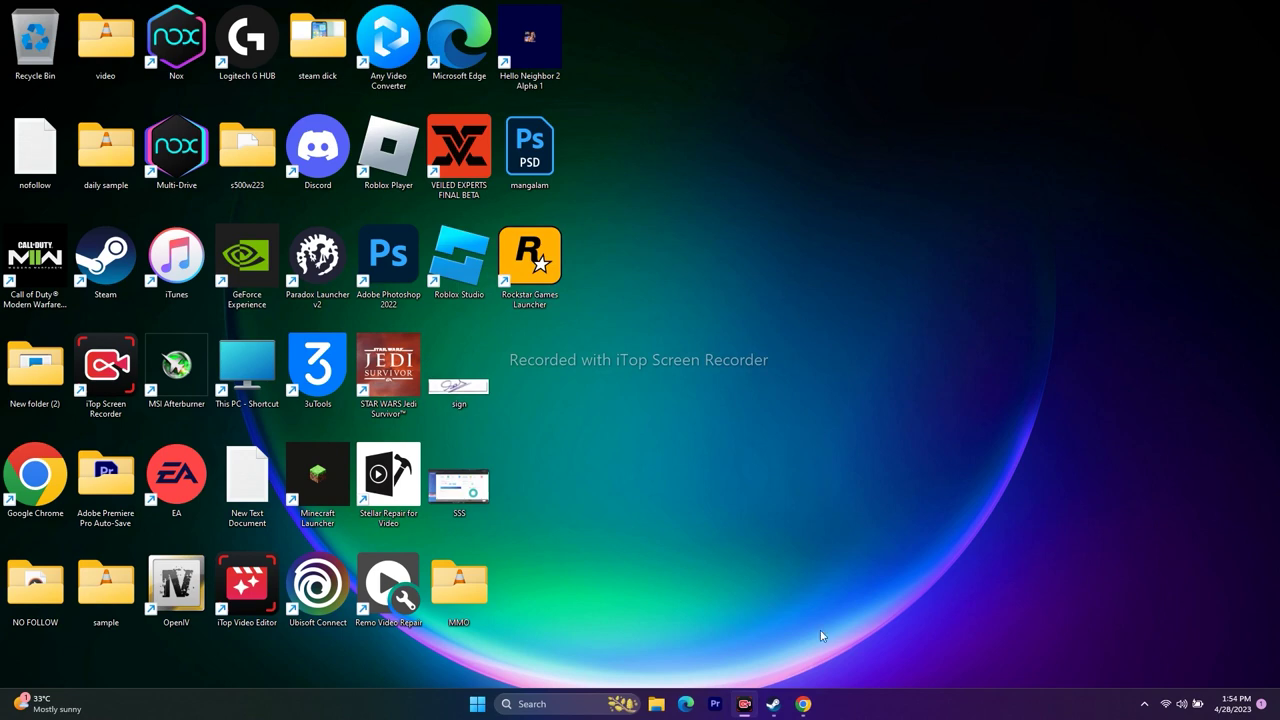
left_click(773, 704)
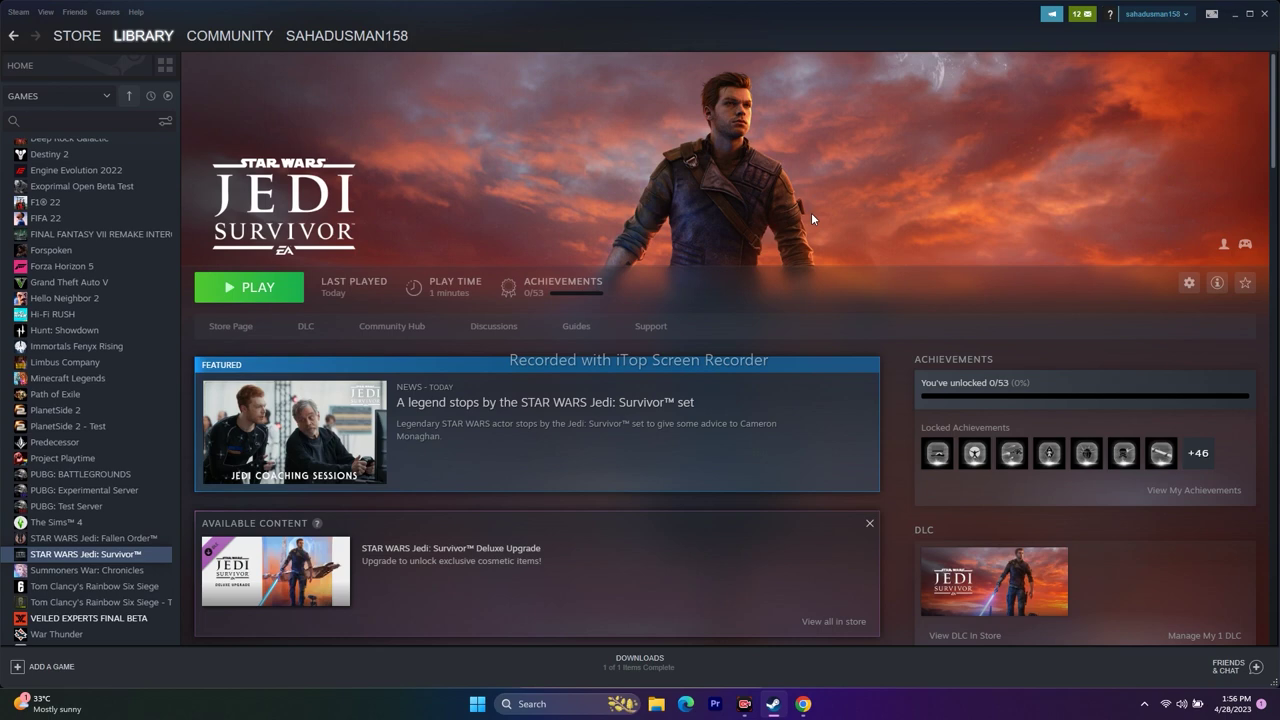
right_click(92, 558)
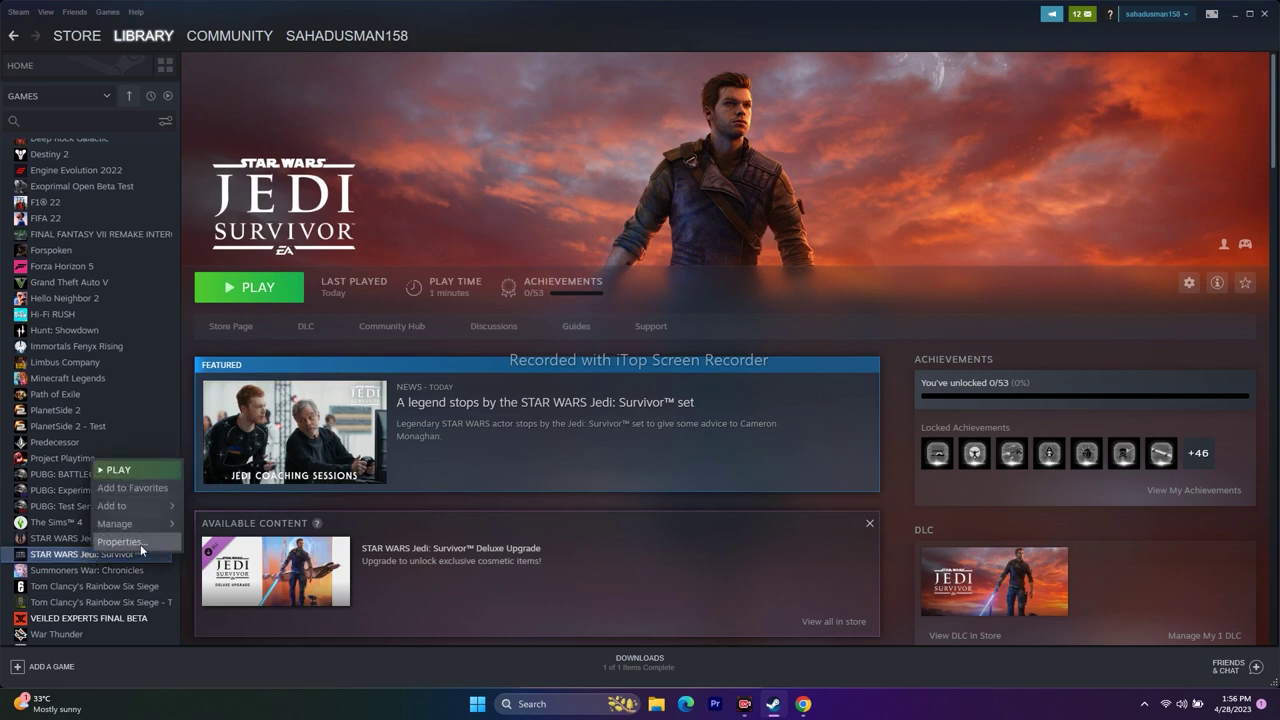
left_click(110, 555)
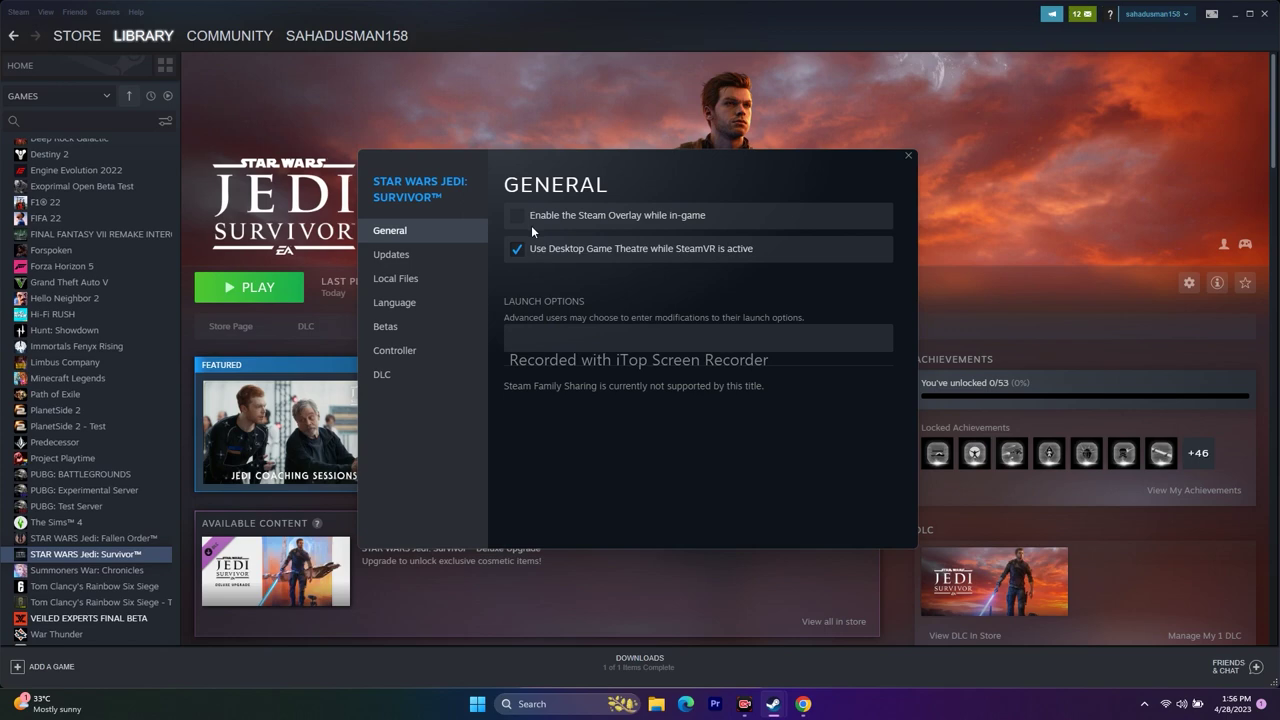
left_click(565, 338)
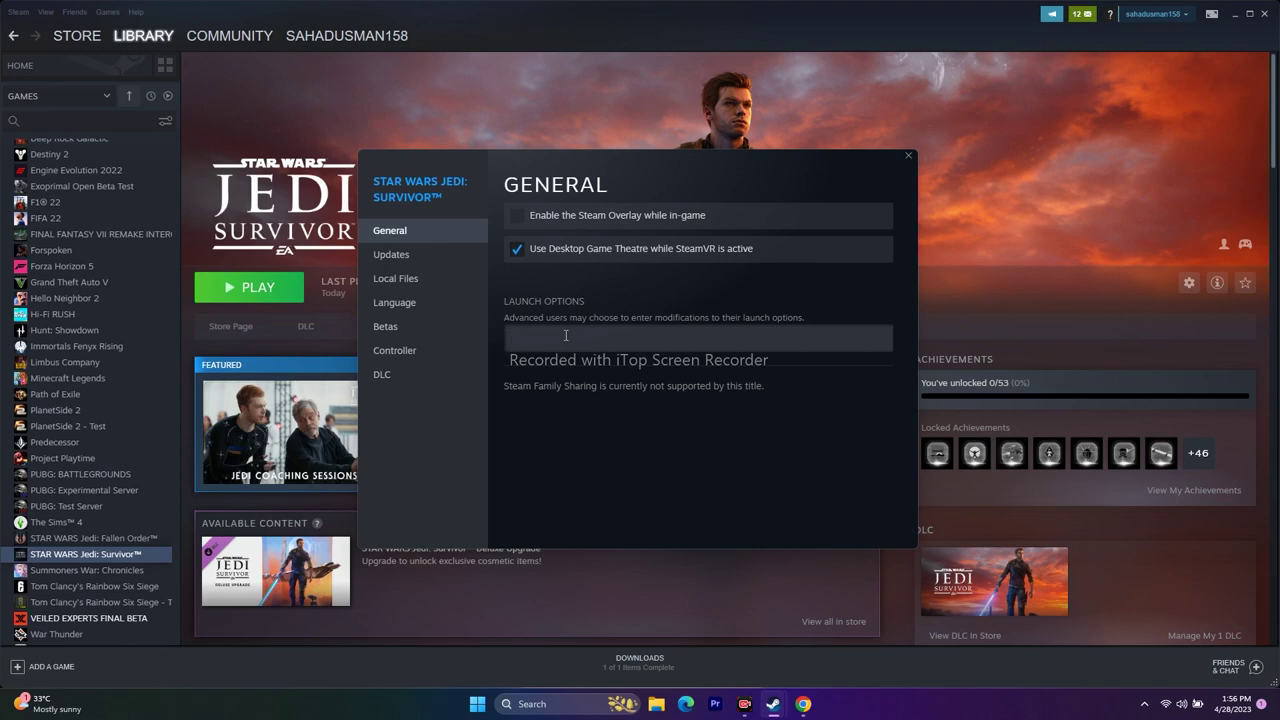
type("-dx11")
key("BackSpace")
type("2")
key("BackSpace")
key("BackSpace")
key("BackSpace")
type("3d11")
key("BackSpace")
key("BackSpace")
key("BackSpace")
key("BackSpace")
key("BackSpace")
key("BackSpace")
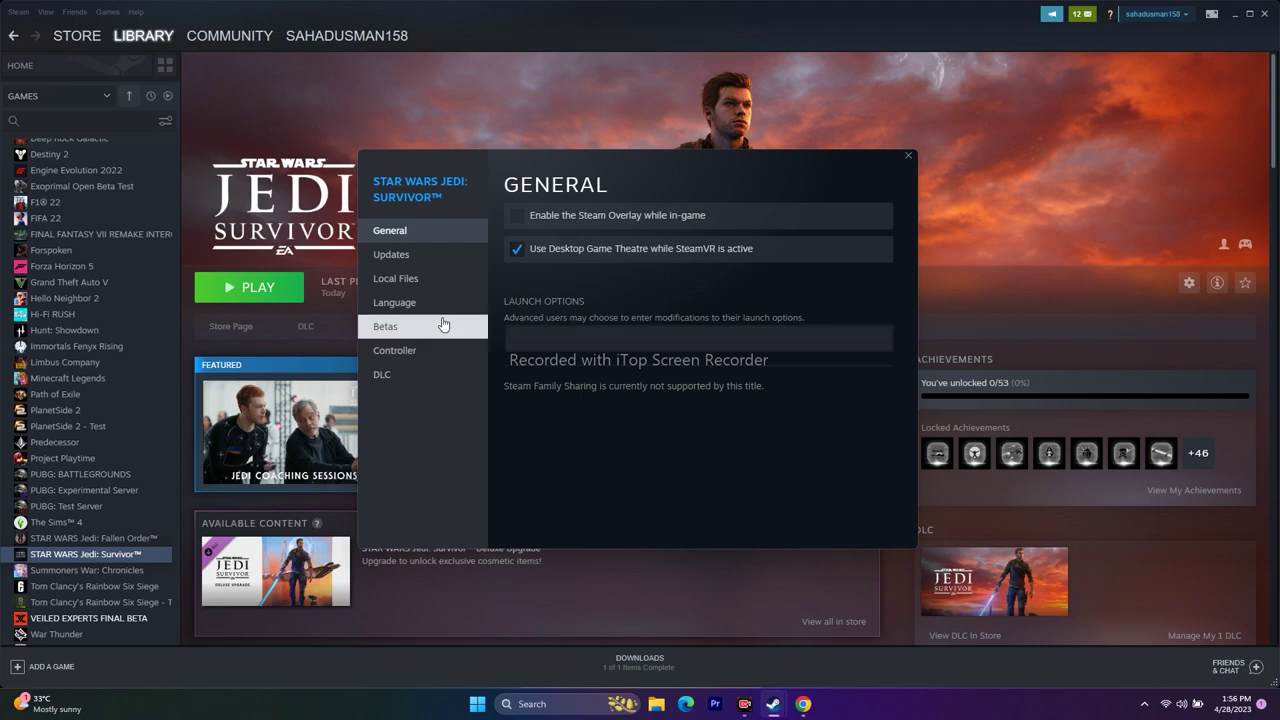
left_click(907, 156)
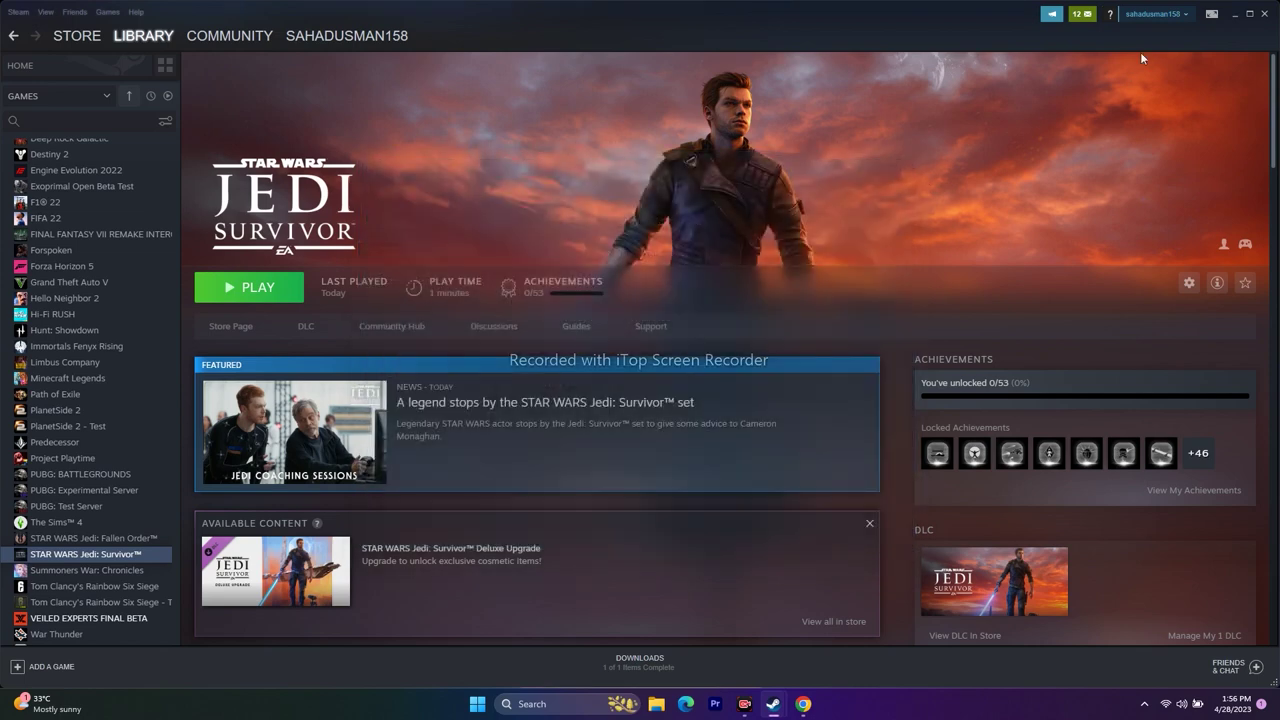
Open Task Manager from the Win+X menu and maximize it
left_click(1231, 14)
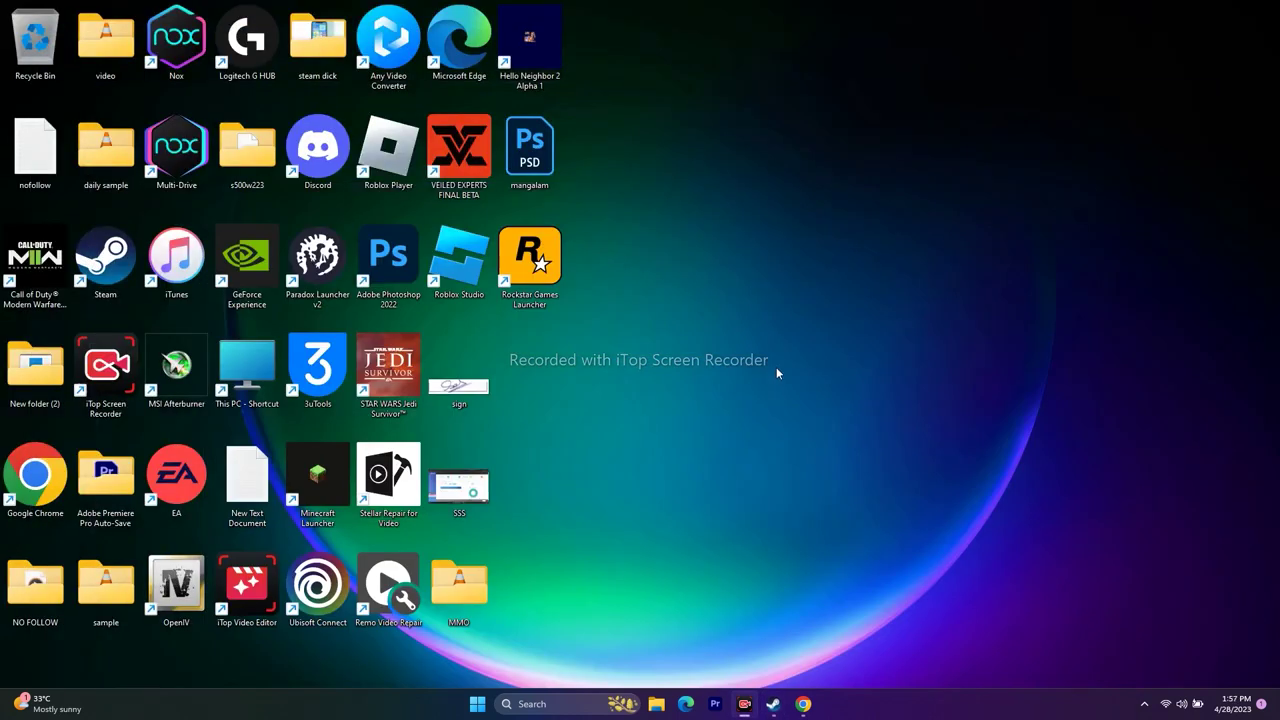
right_click(477, 704)
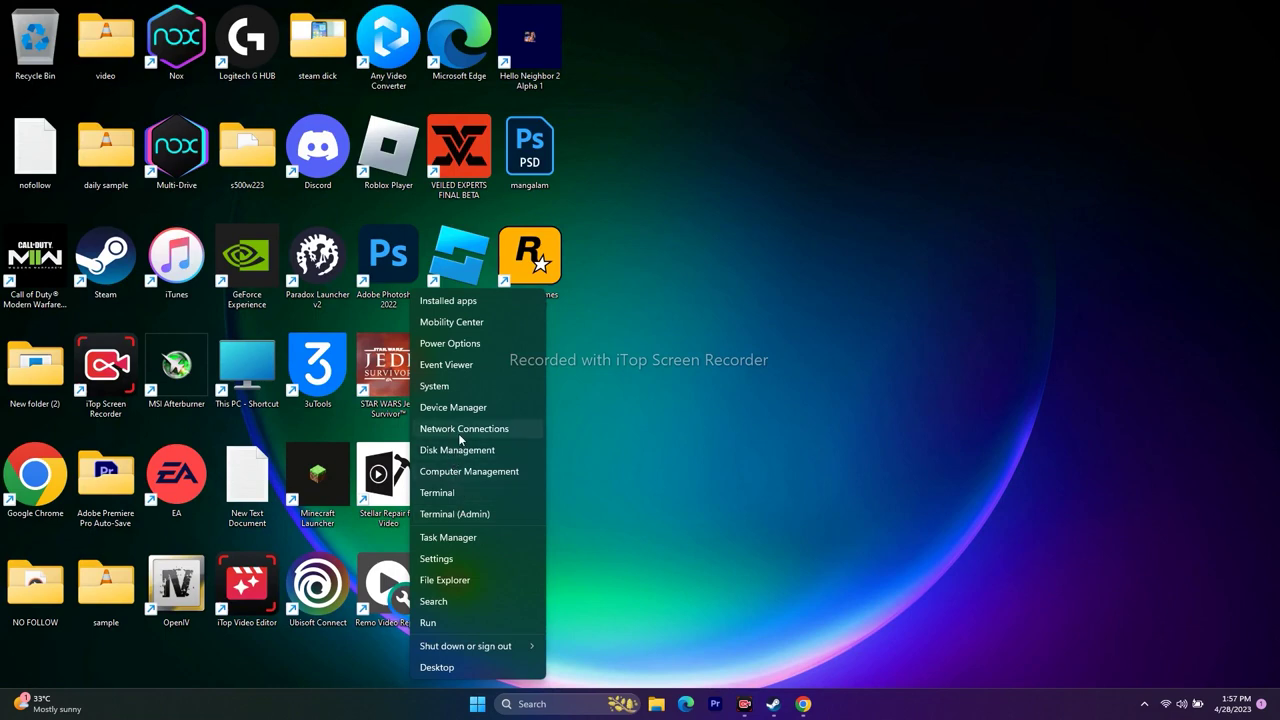
left_click(468, 540)
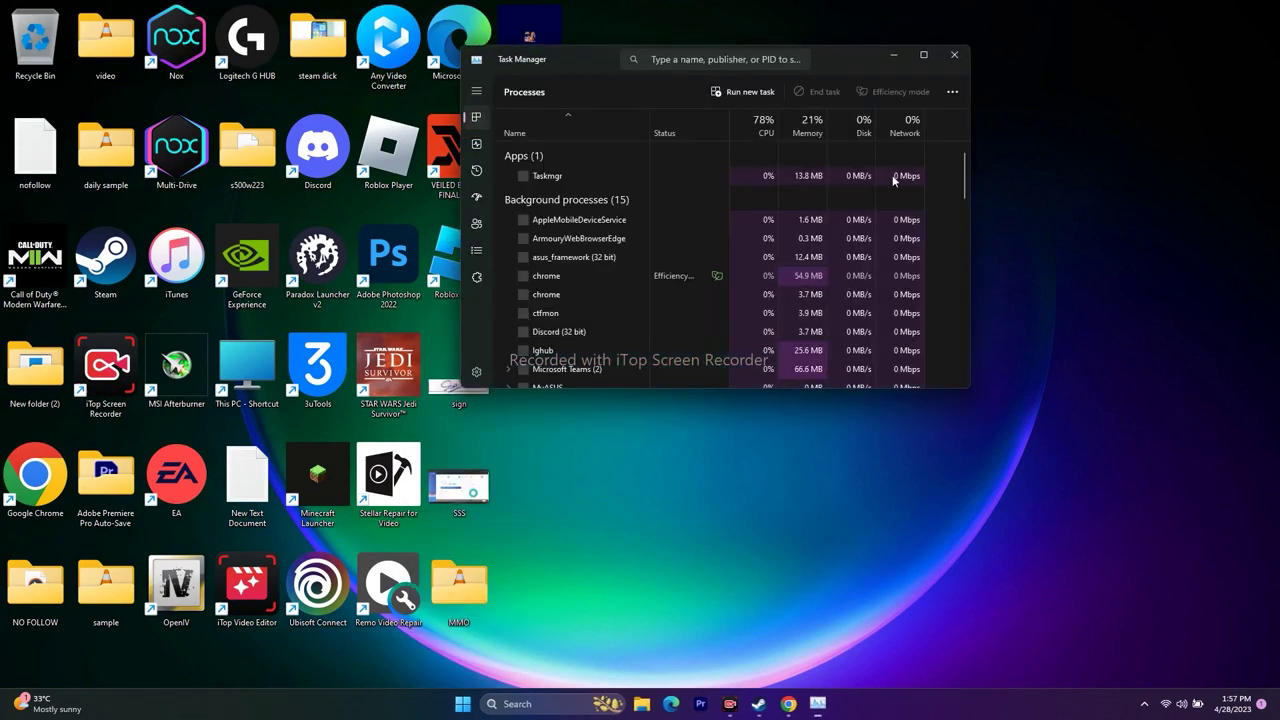
left_click(925, 56)
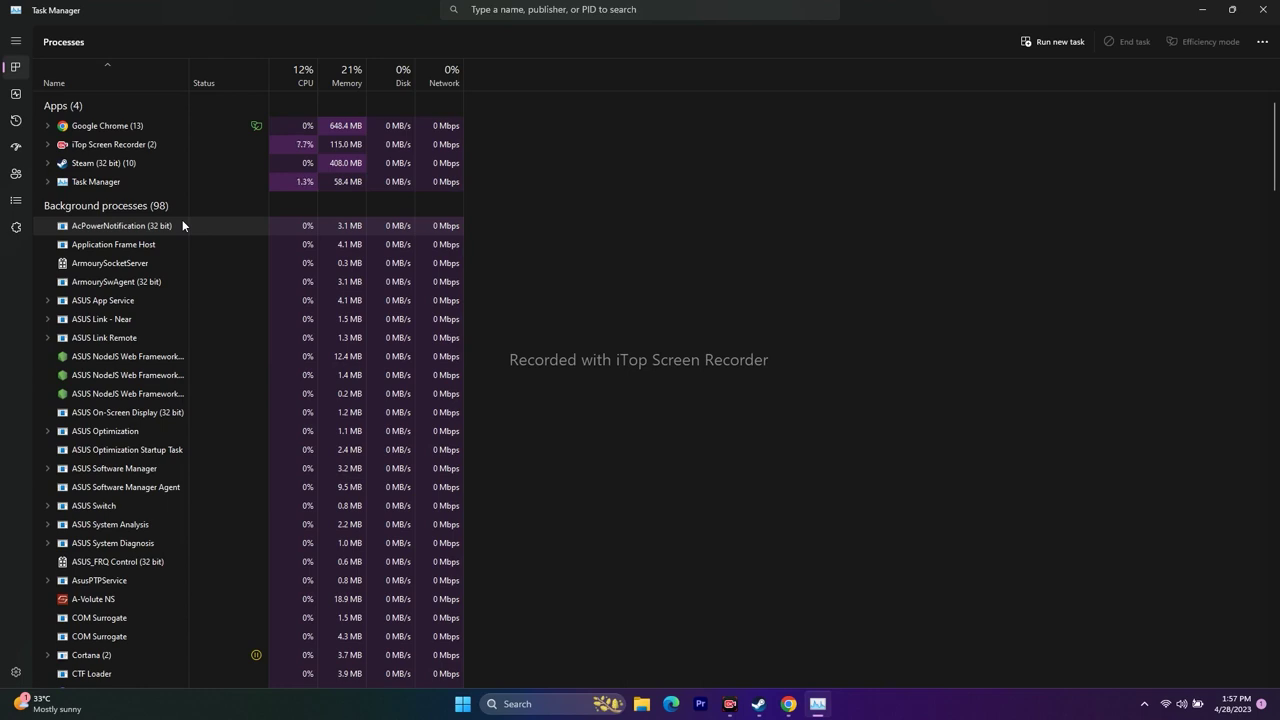
End the ASUS NodeJS Web Framework task, then close Task Manager
scroll(182, 225, "down", 5)
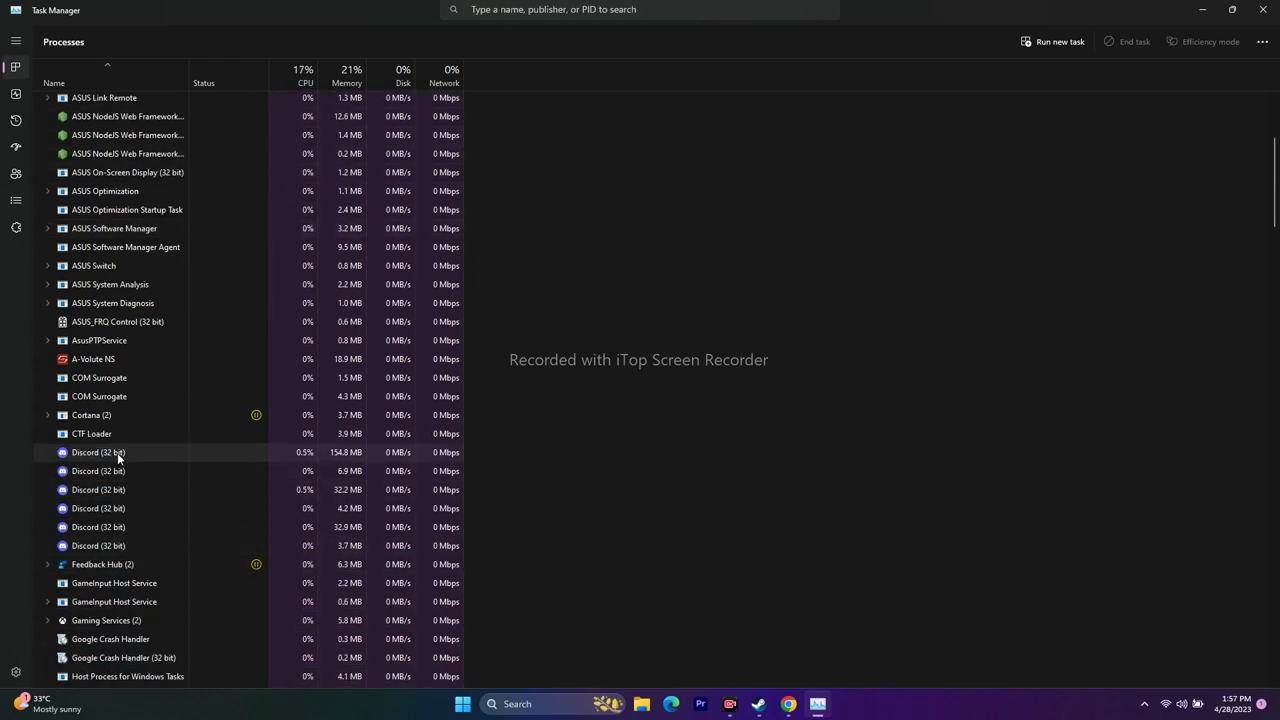
right_click(118, 457)
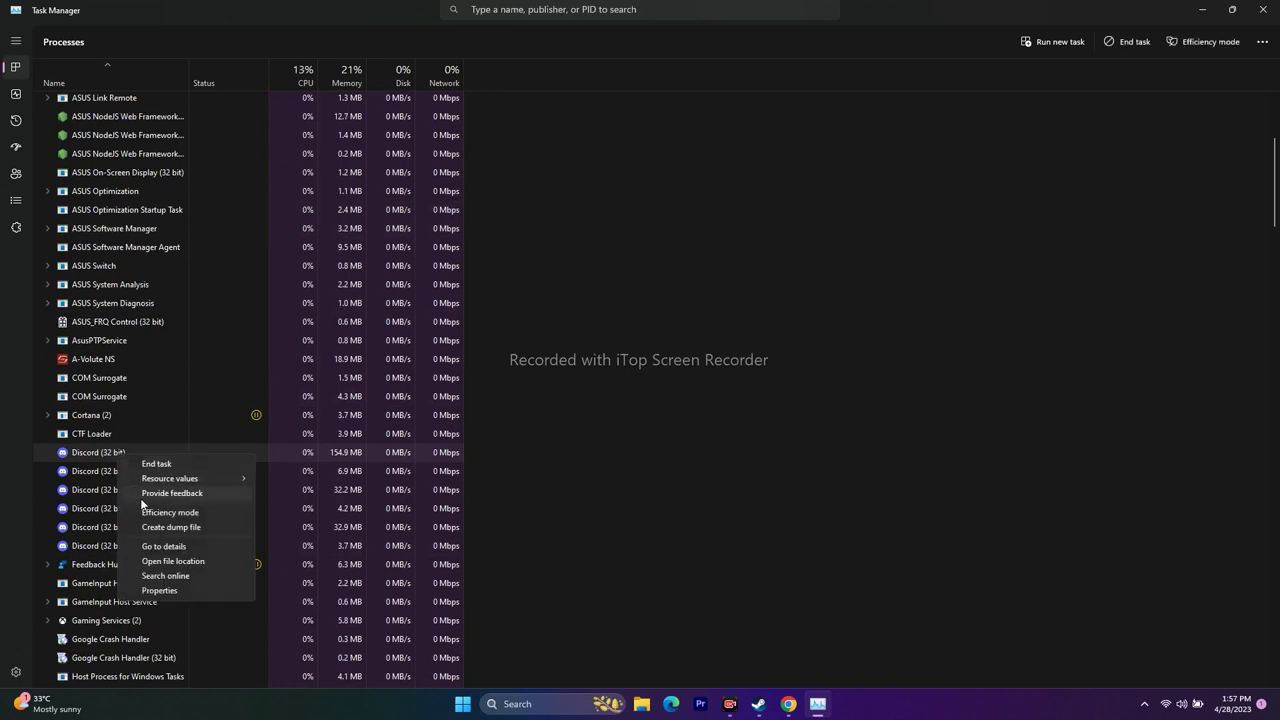
left_click(770, 453)
scroll(428, 365, "up", 4)
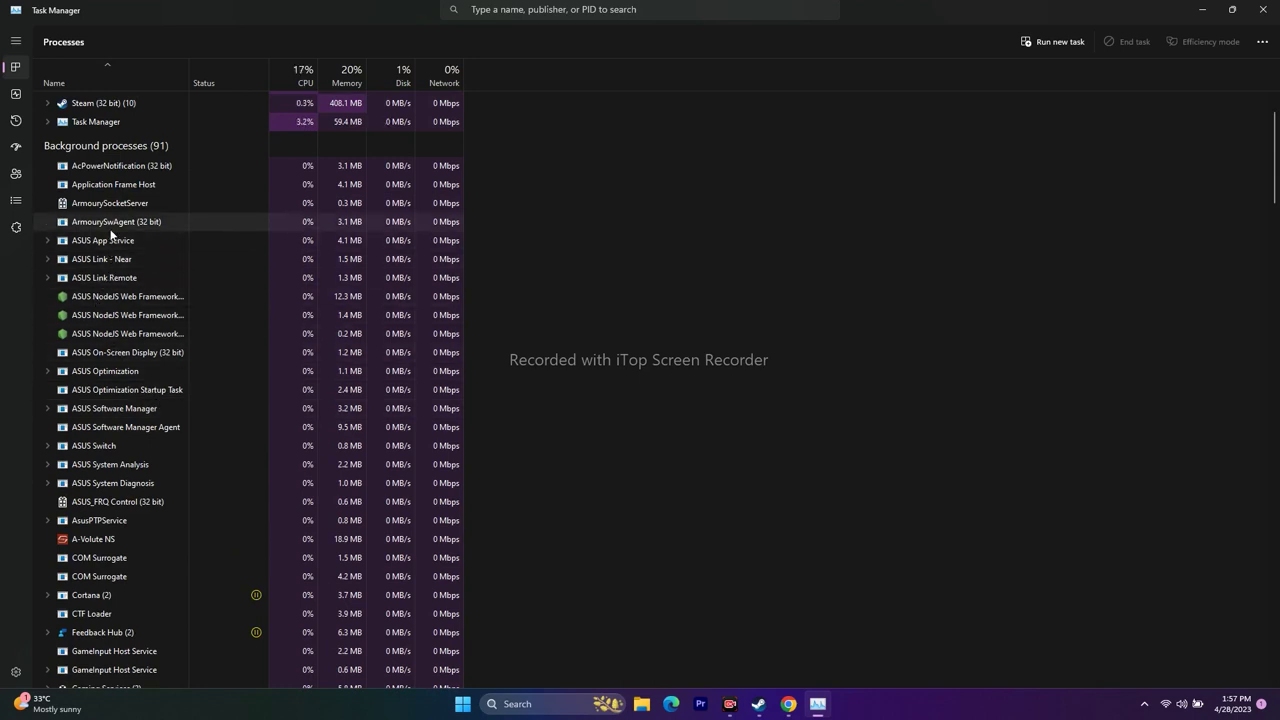
right_click(146, 297)
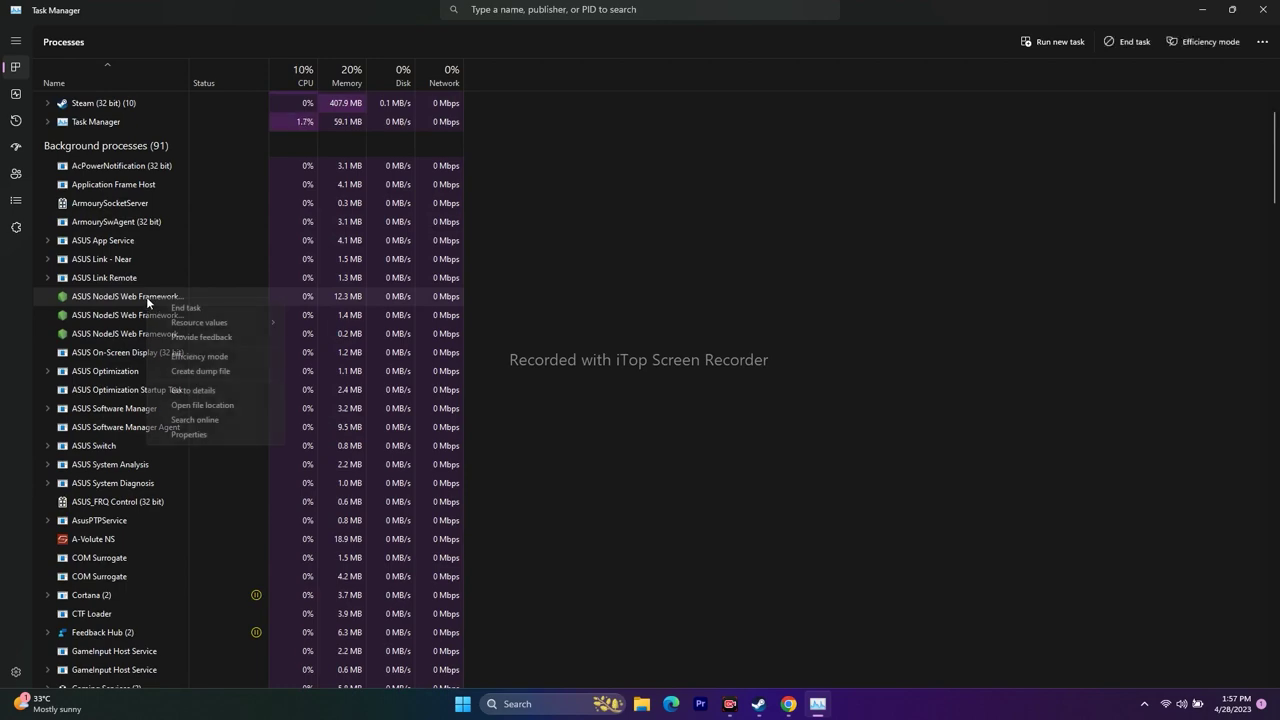
left_click(170, 310)
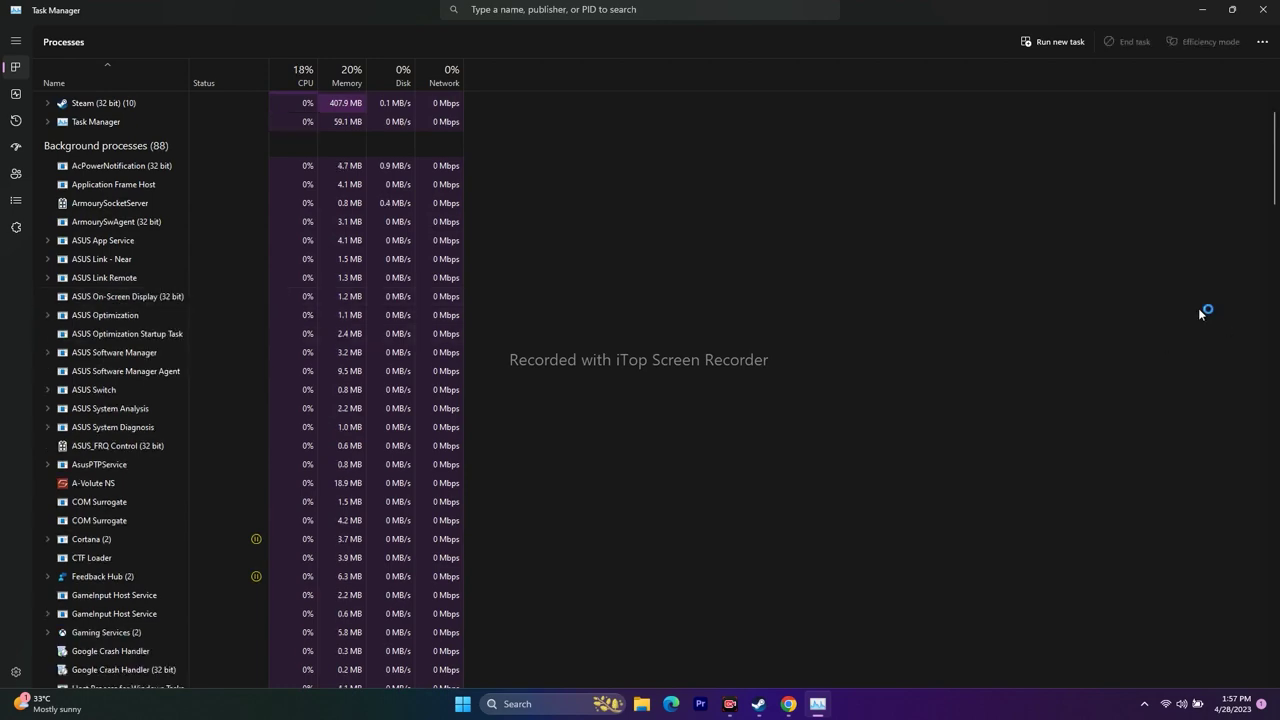
left_click(1268, 10)
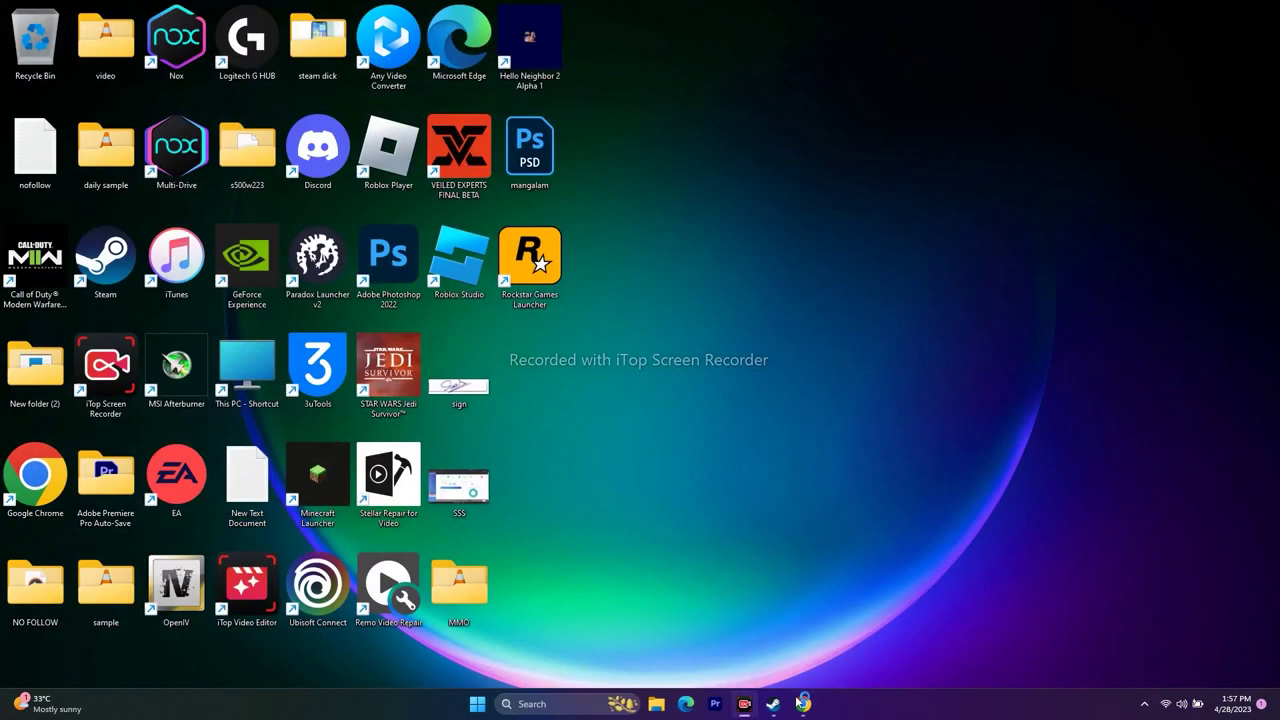
Open the Windows Graphics settings page and start browsing for a desktop app
left_click(772, 704)
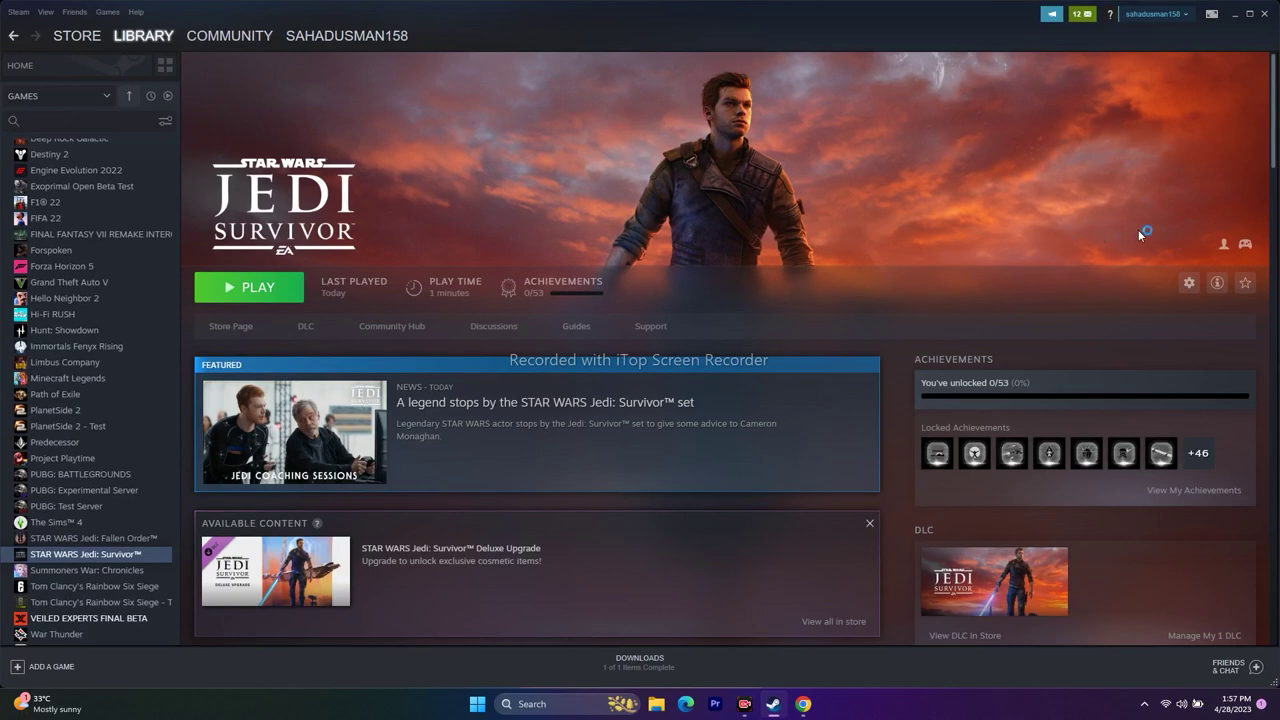
left_click(1235, 14)
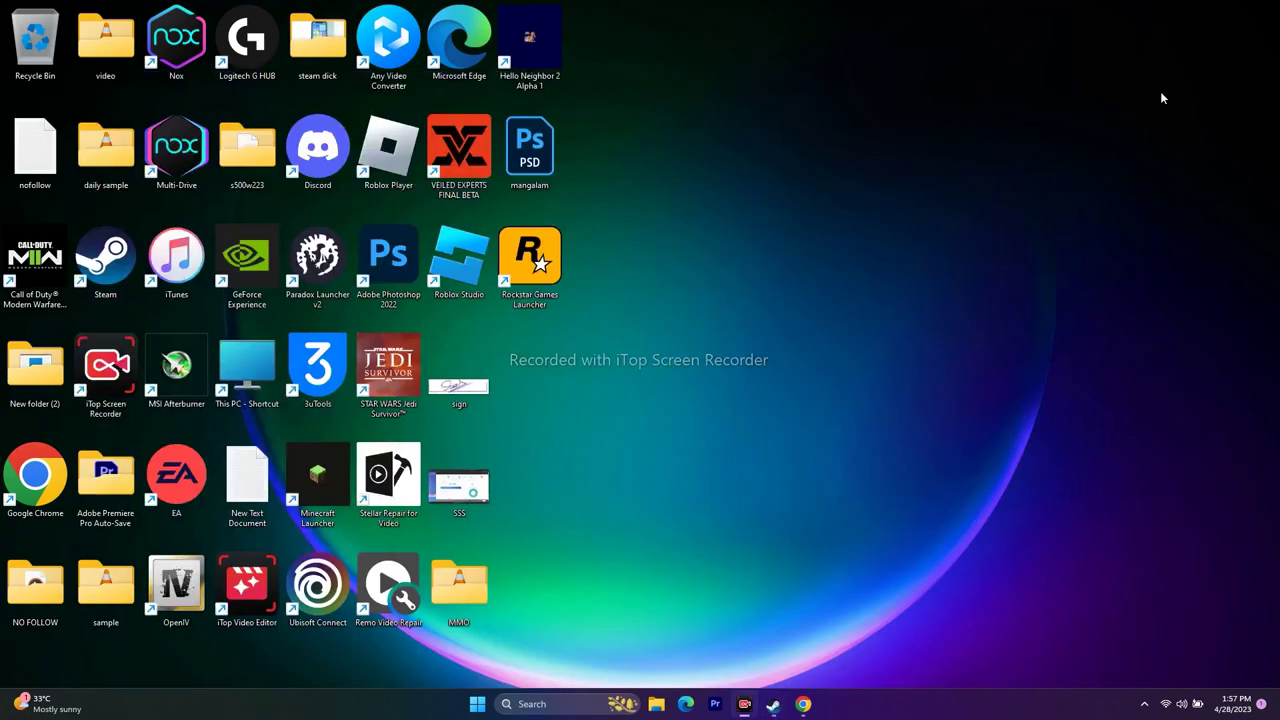
left_click(520, 703)
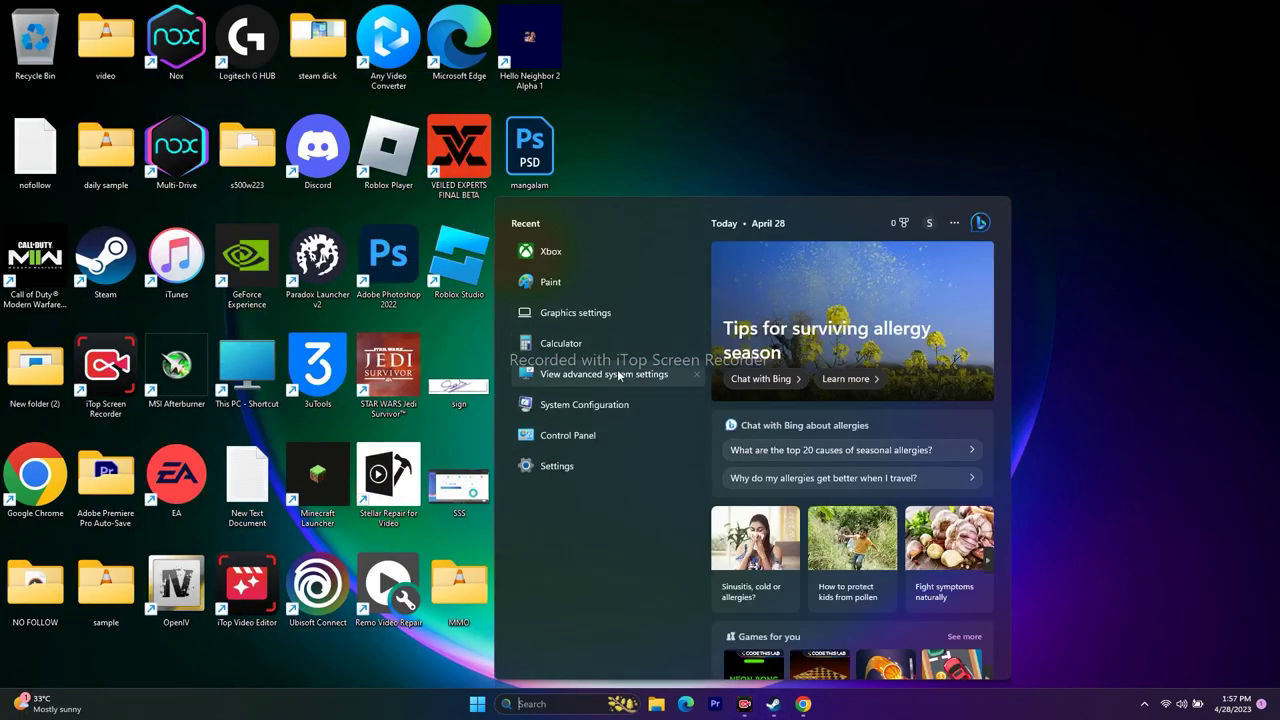
left_click(608, 313)
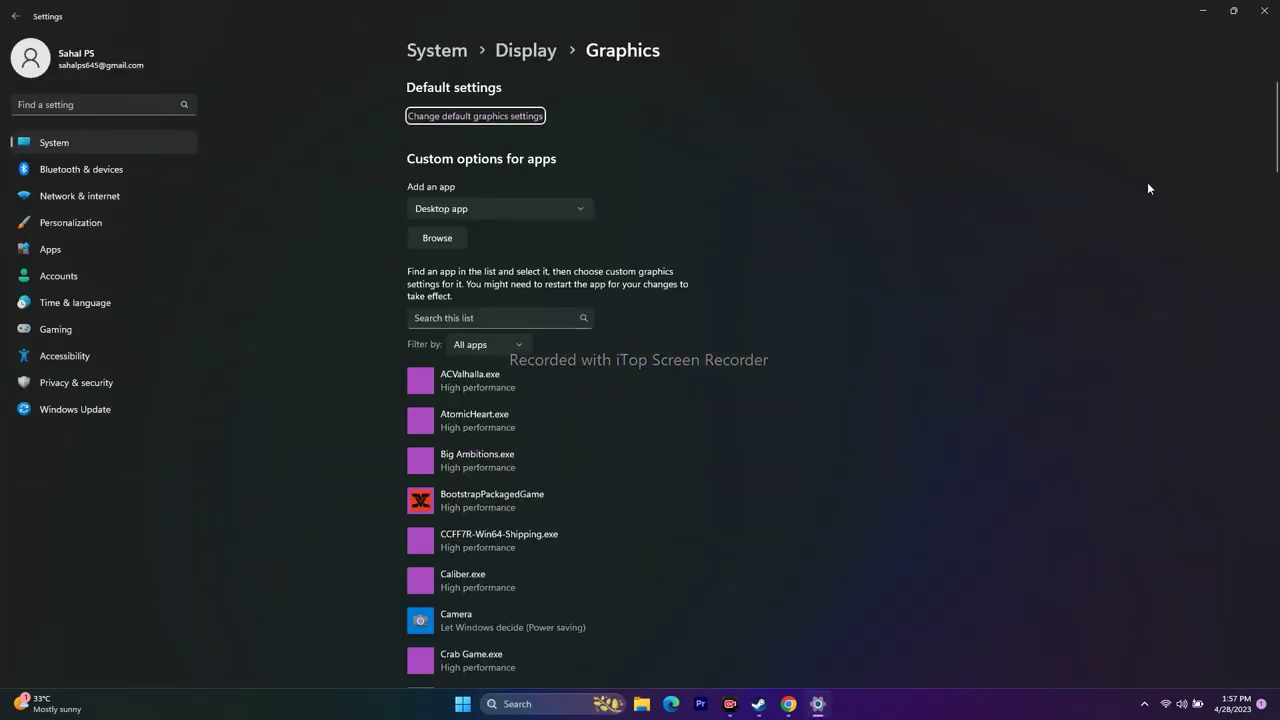
scroll(1088, 149, "down", 8)
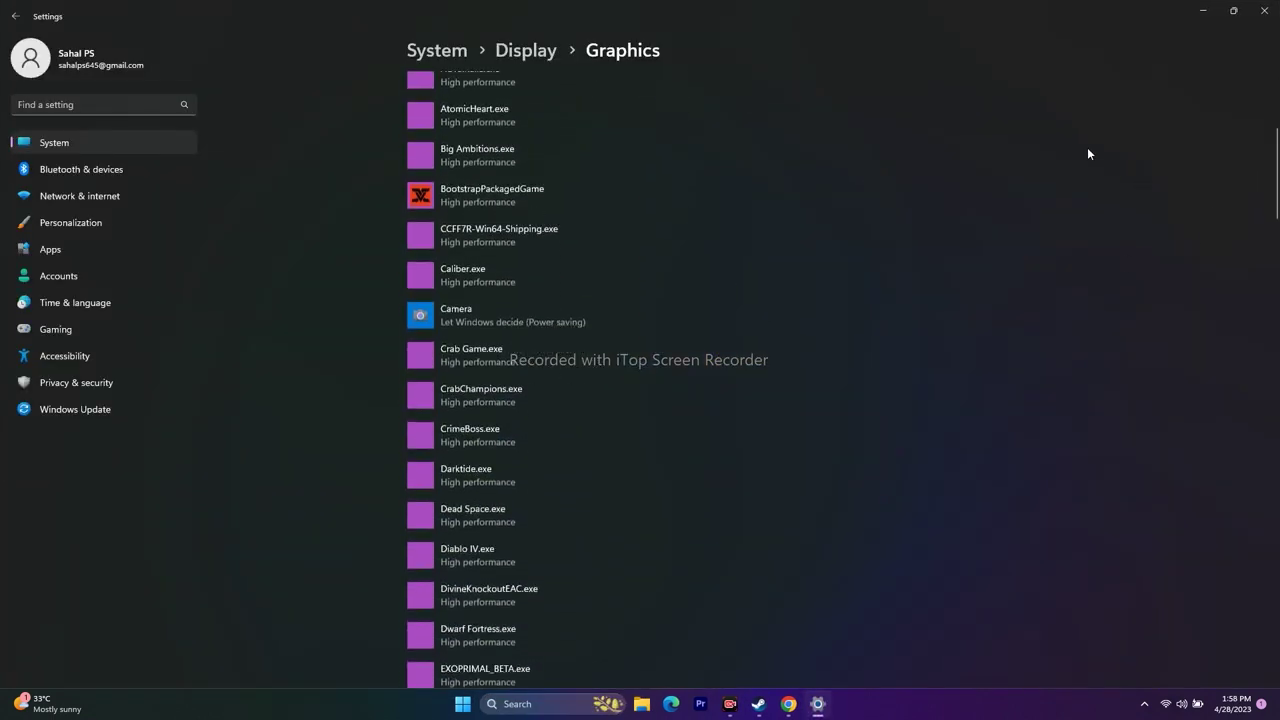
scroll(1088, 154, "down", 5)
scroll(1088, 154, "up", 13)
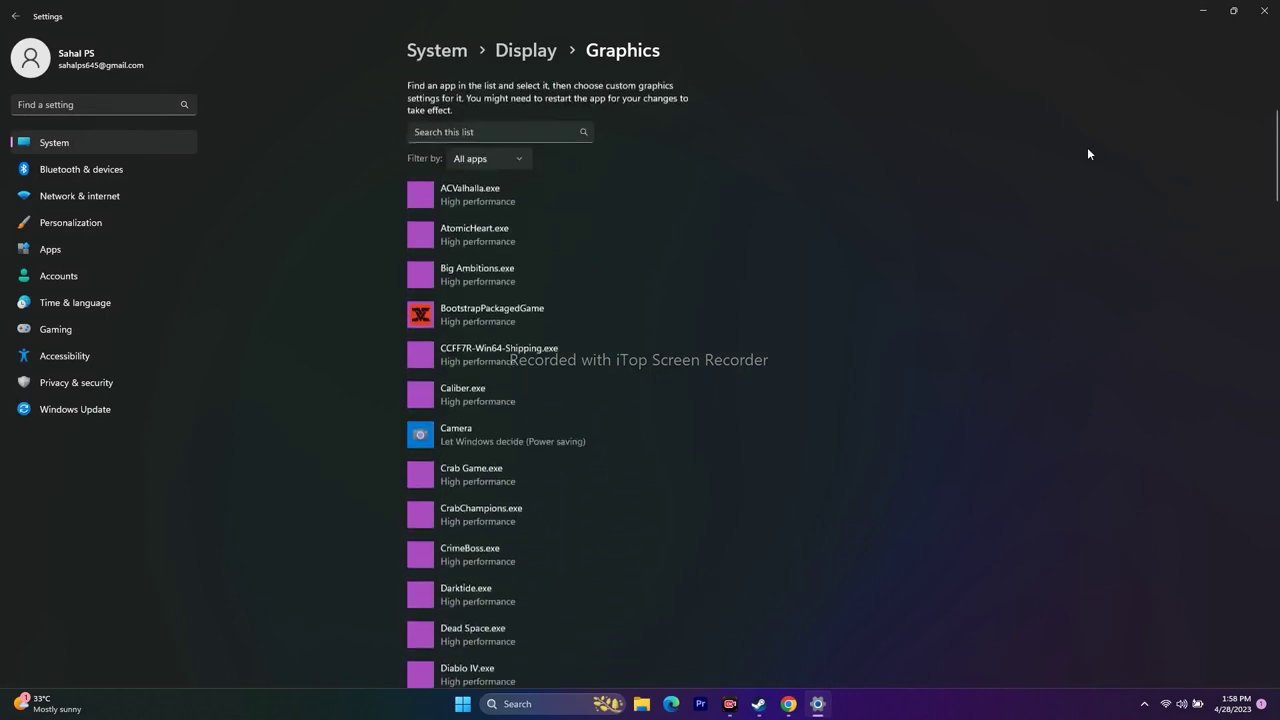
left_click(432, 236)
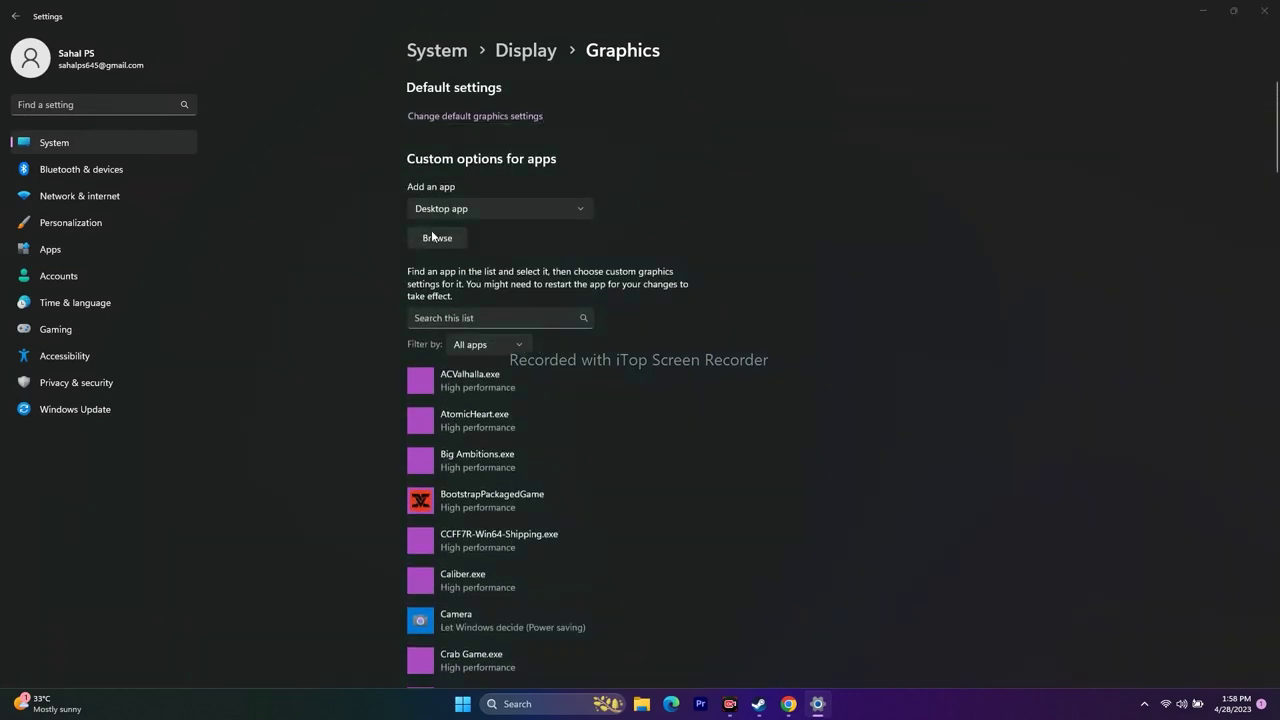
Navigate from C: through Program Files (x86)\Steam\steamapps\common into the Jedi Survivor folder
double_click(200, 118)
scroll(205, 192, "down", 5)
double_click(198, 211)
scroll(195, 176, "down", 10)
scroll(195, 176, "down", 8)
double_click(167, 248)
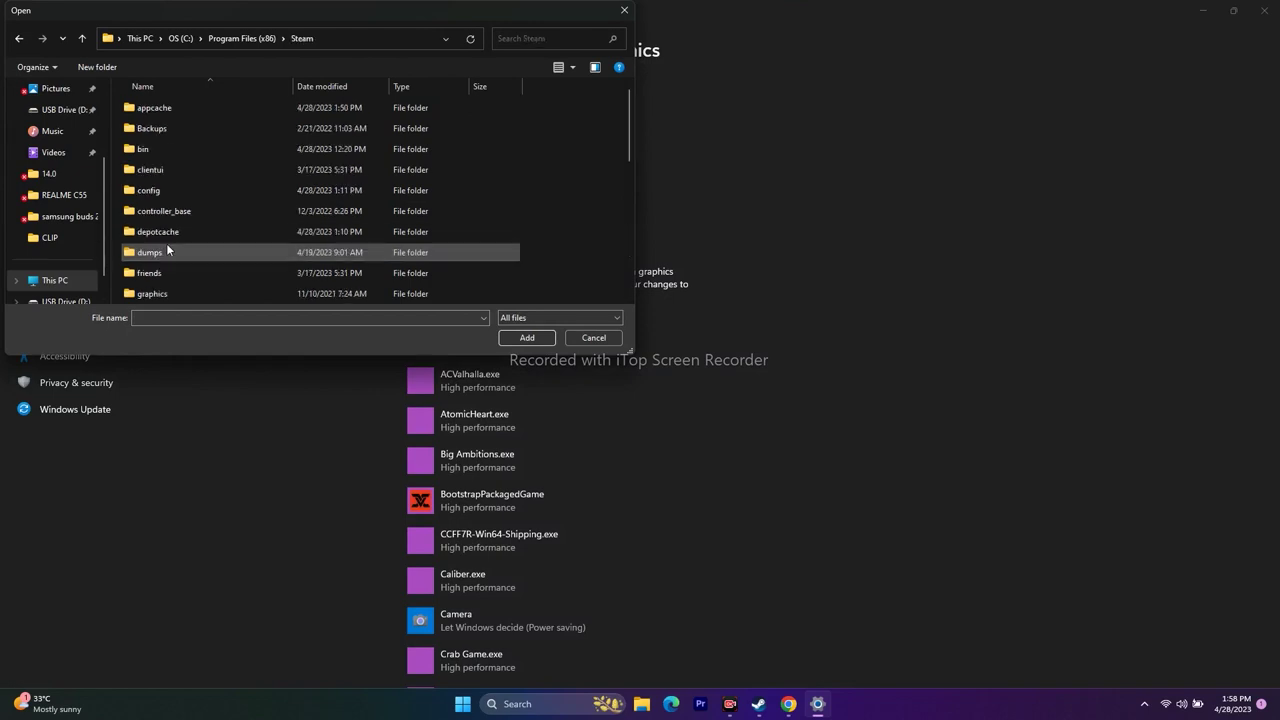
scroll(180, 174, "down", 4)
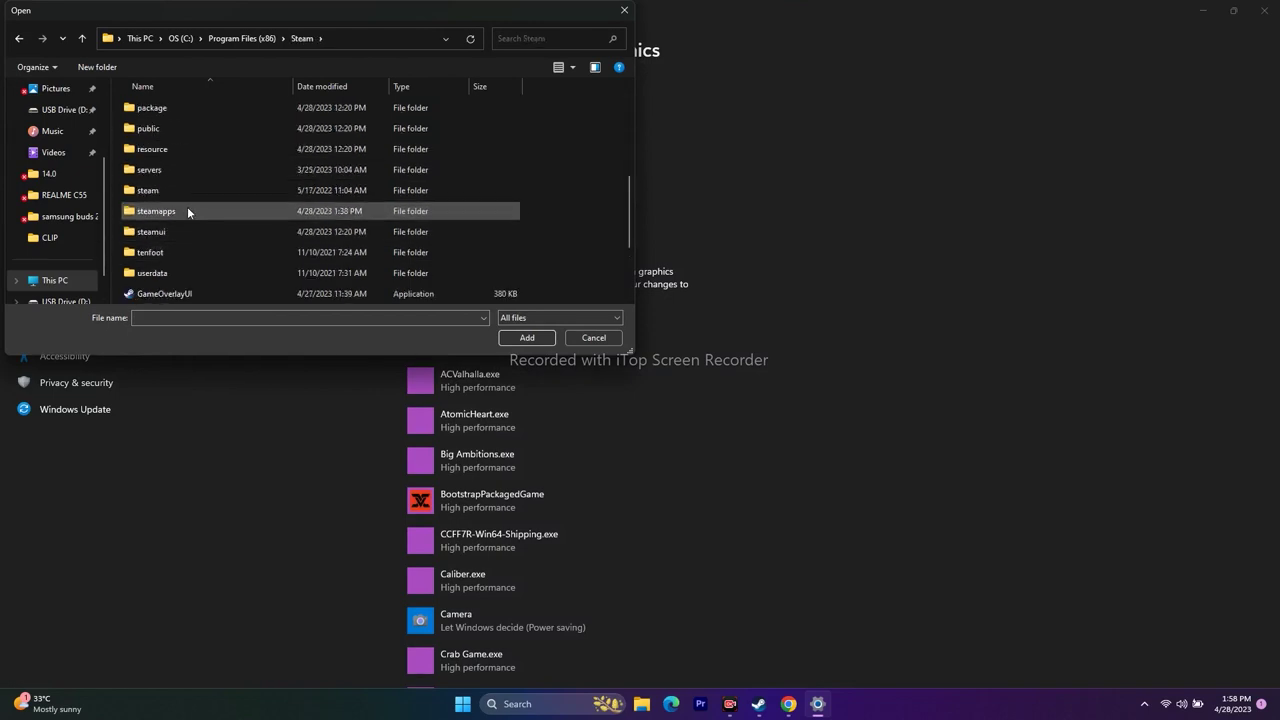
double_click(185, 211)
double_click(194, 110)
scroll(200, 180, "down", 1)
double_click(186, 211)
Add the executable from Jedi Survivor\Engine\Binaries\Win64 to the graphics app list
double_click(170, 130)
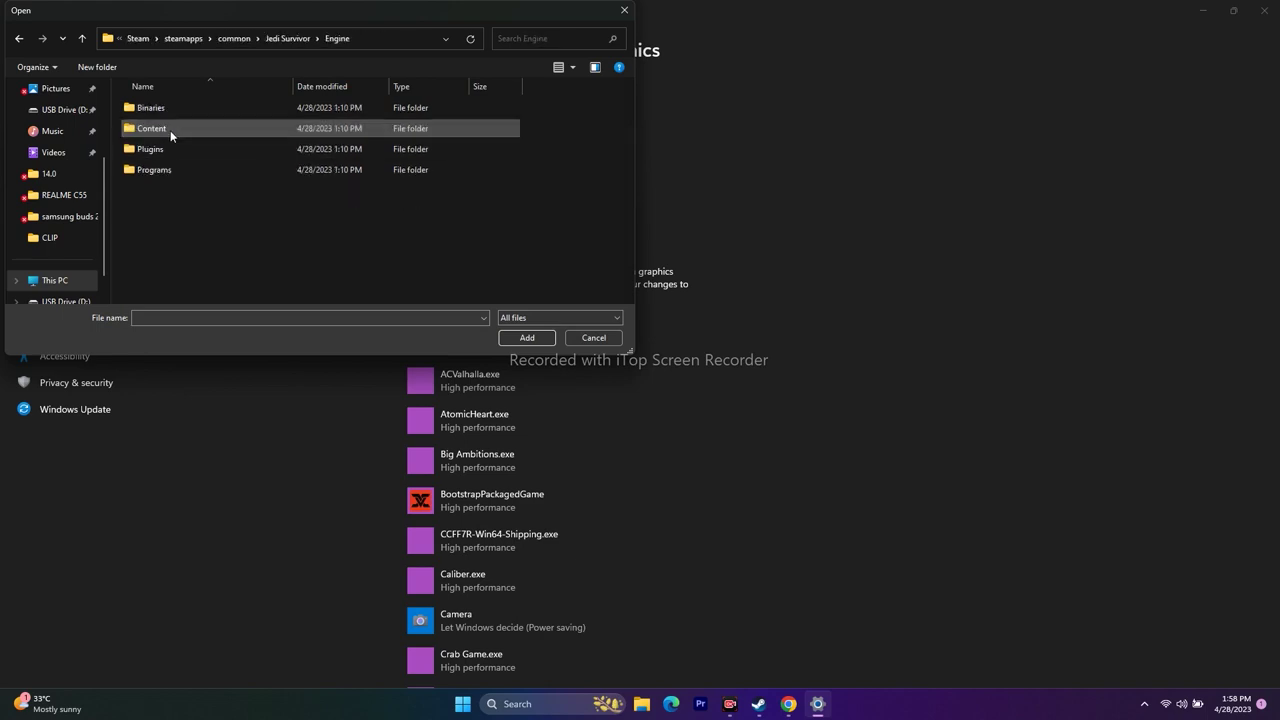
left_click(20, 38)
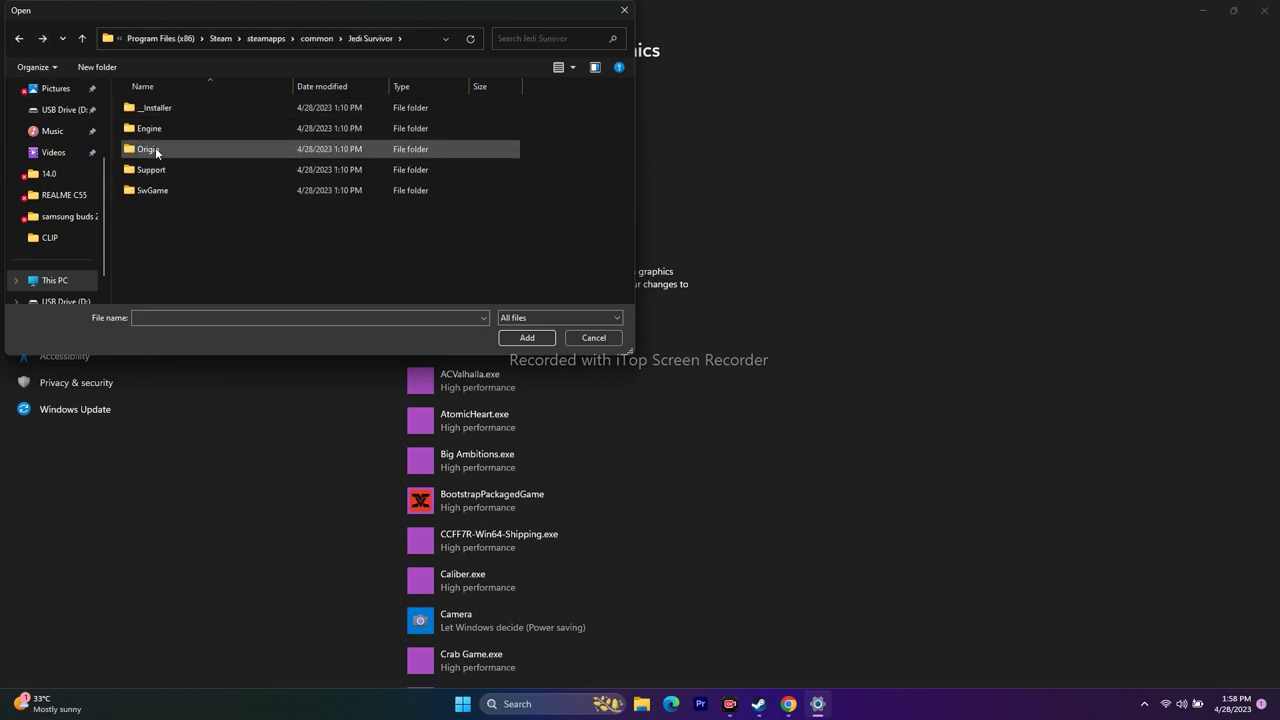
double_click(156, 150)
double_click(137, 107)
double_click(120, 114)
left_click(19, 38)
left_click(19, 38)
left_click(19, 38)
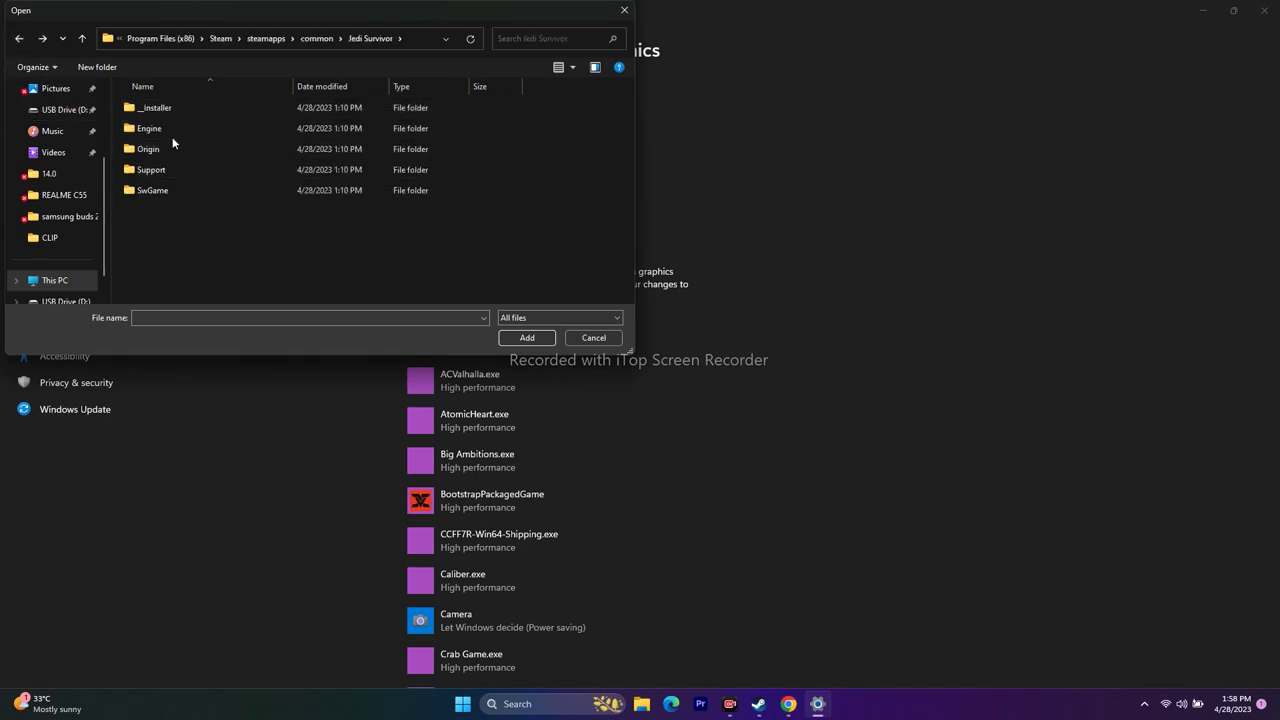
double_click(172, 127)
double_click(160, 108)
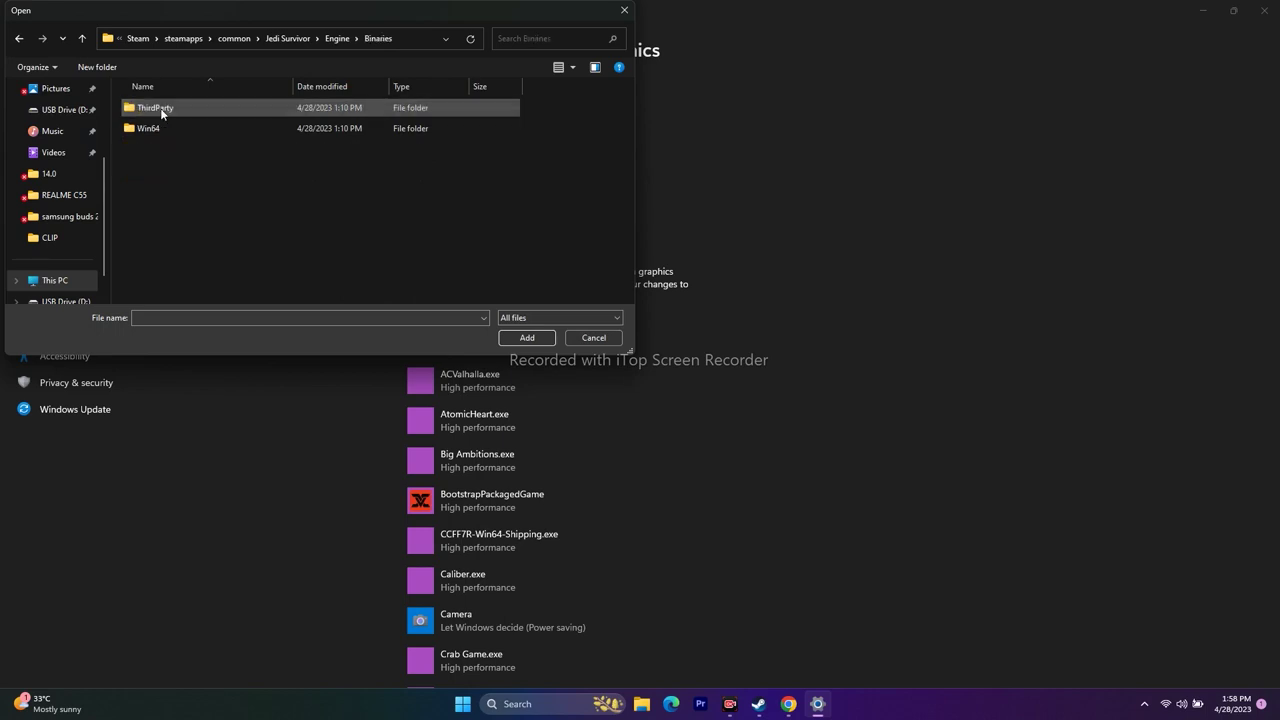
double_click(160, 128)
left_click(180, 130)
left_click(527, 337)
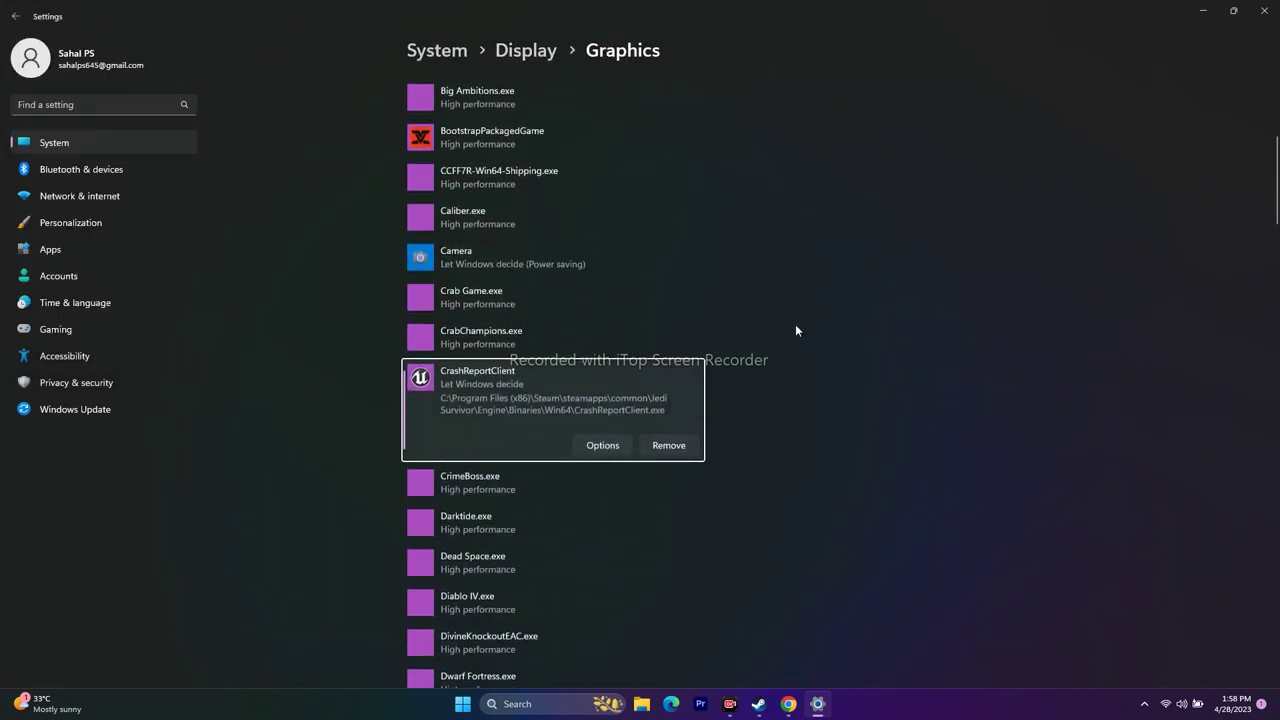
Save High performance as CrashReportClient's graphics preference, close Settings, and return to Steam
left_click(600, 447)
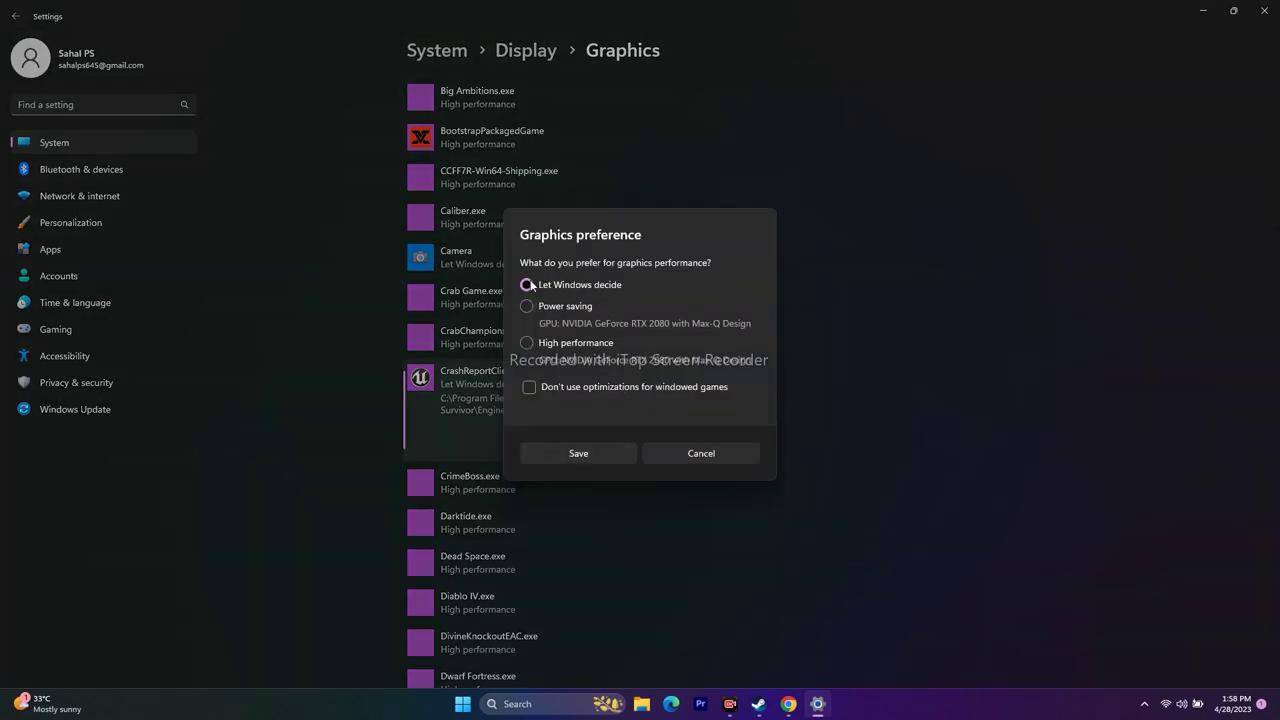
left_click(525, 343)
left_click(593, 455)
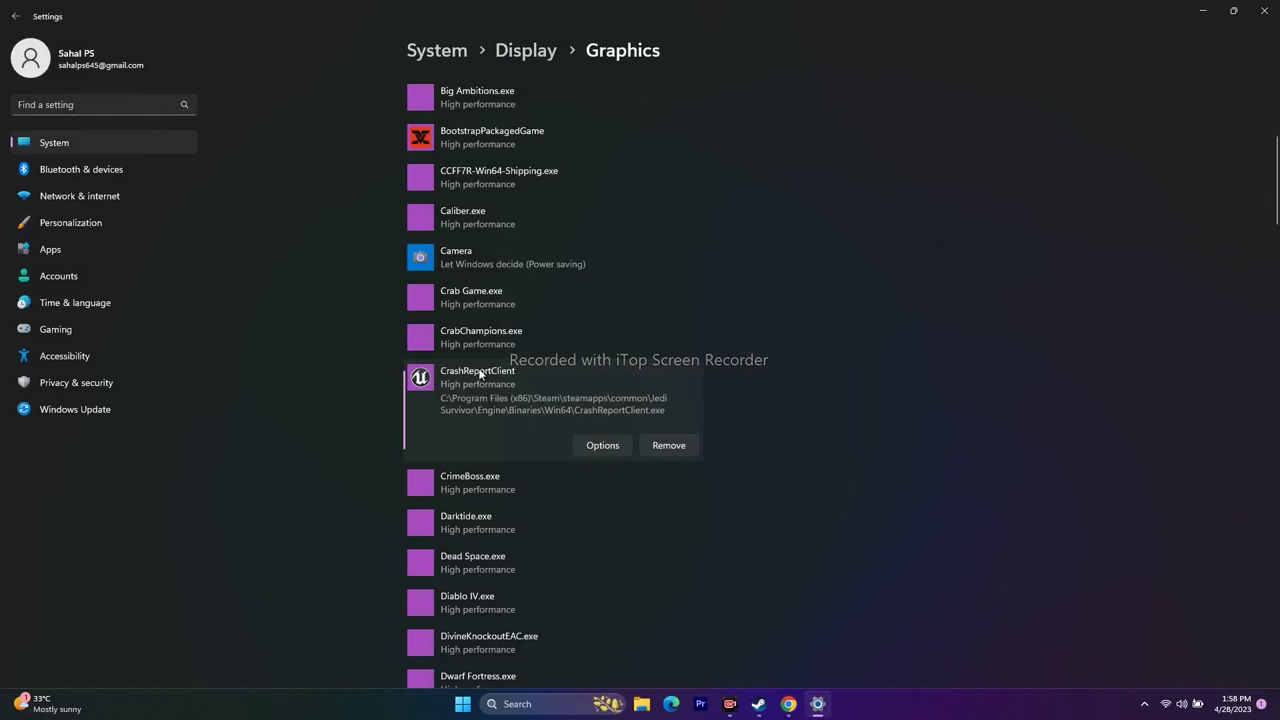
left_click(1264, 10)
left_click(773, 704)
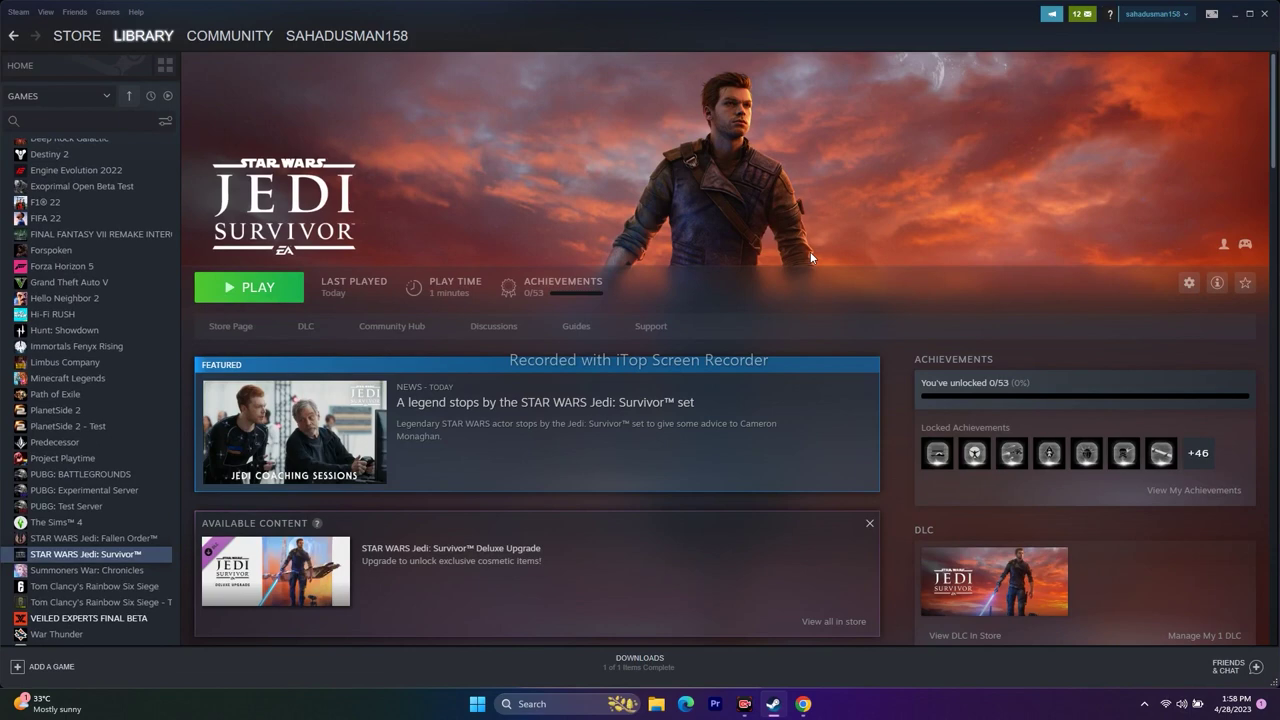
Open the Advanced tab of Performance Options via View advanced system settings
left_click(1236, 14)
left_click(573, 699)
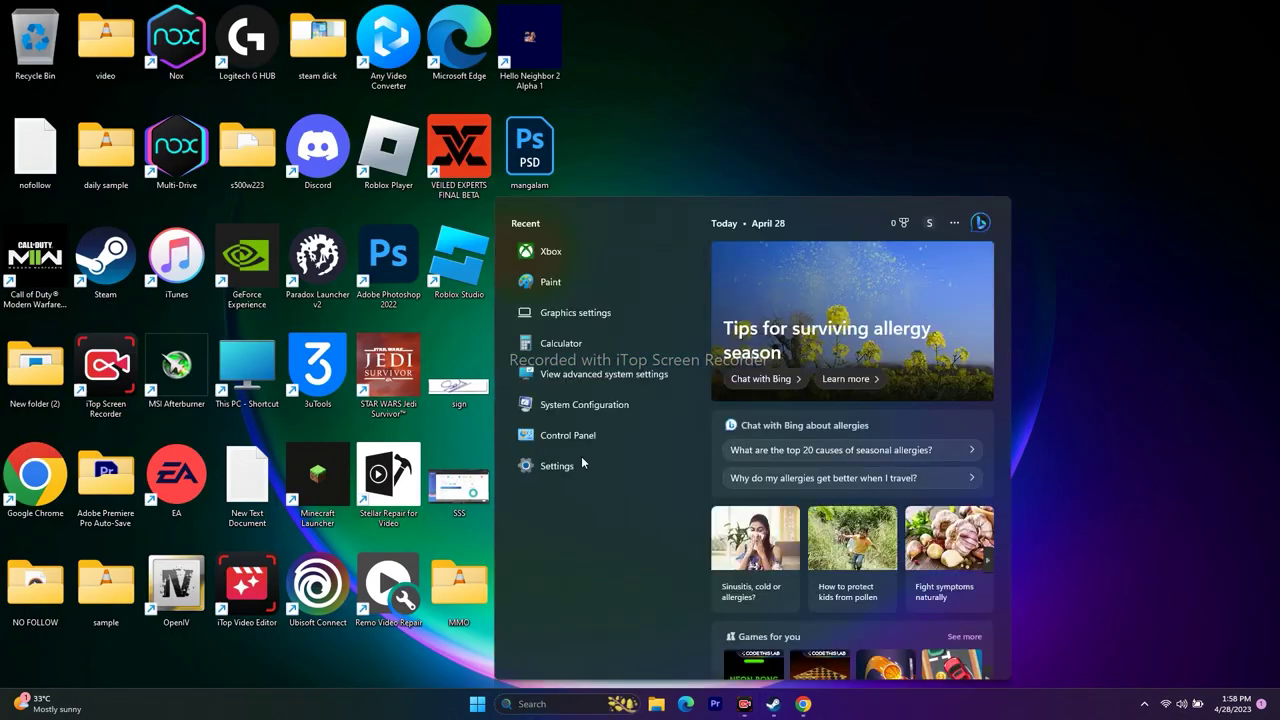
left_click(582, 374)
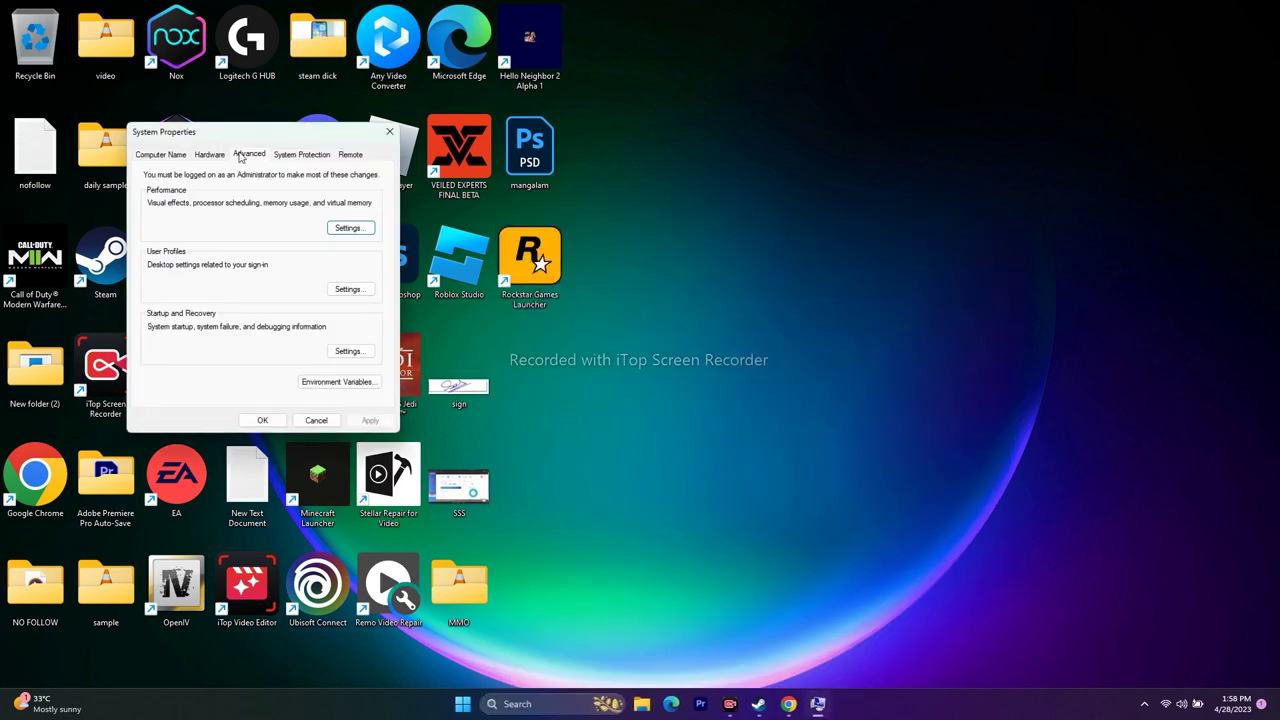
left_click(348, 228)
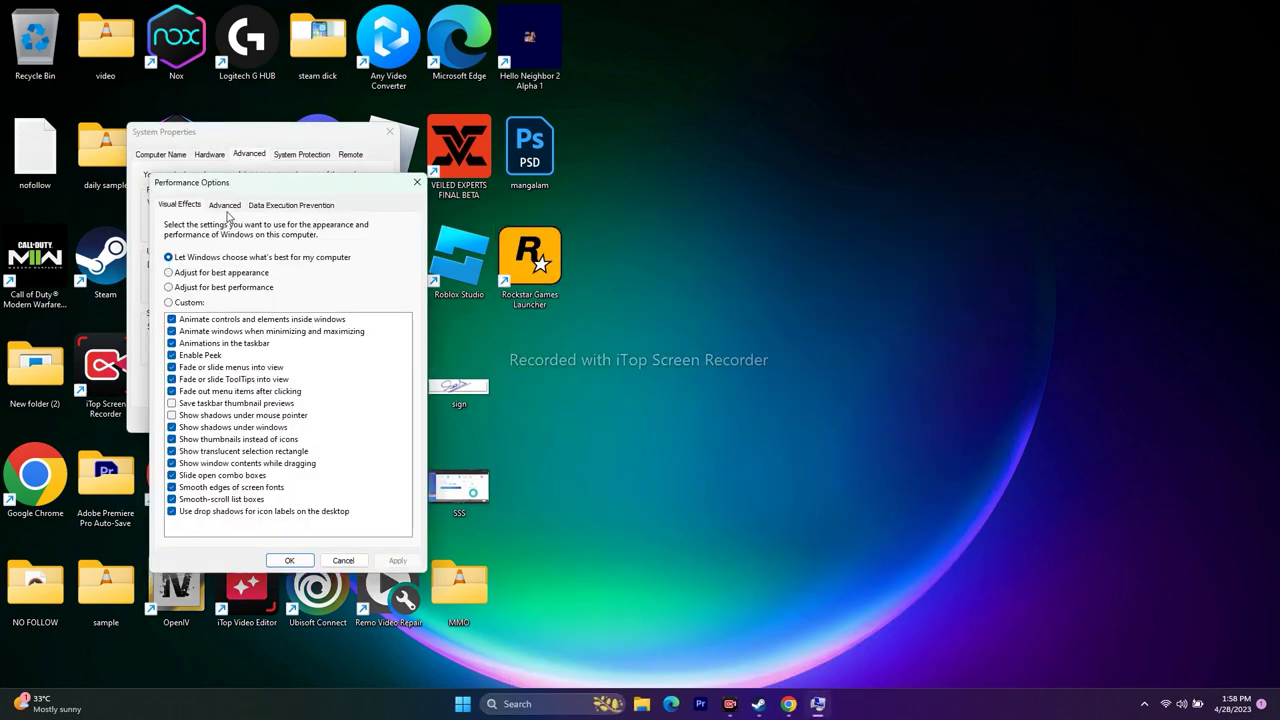
left_click(226, 206)
Choose Custom size for drive C:'s paging file in Virtual Memory, then launch Calculator
left_click(389, 378)
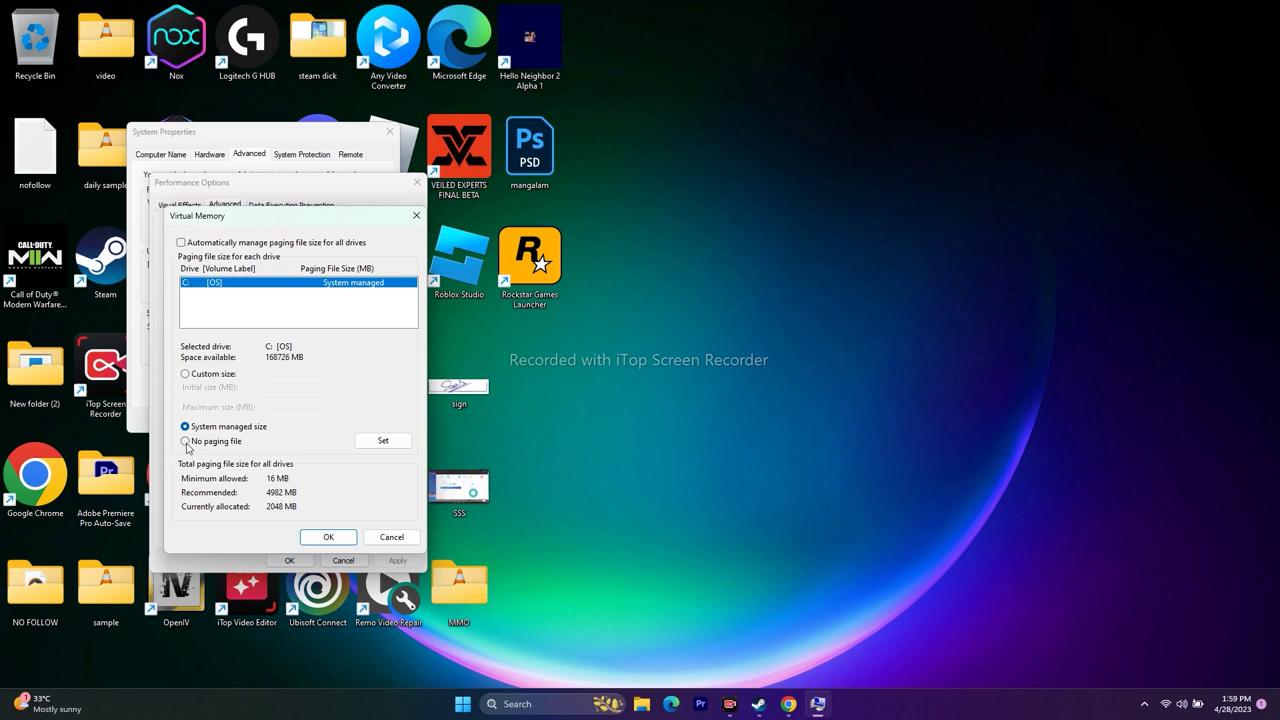
left_click(186, 374)
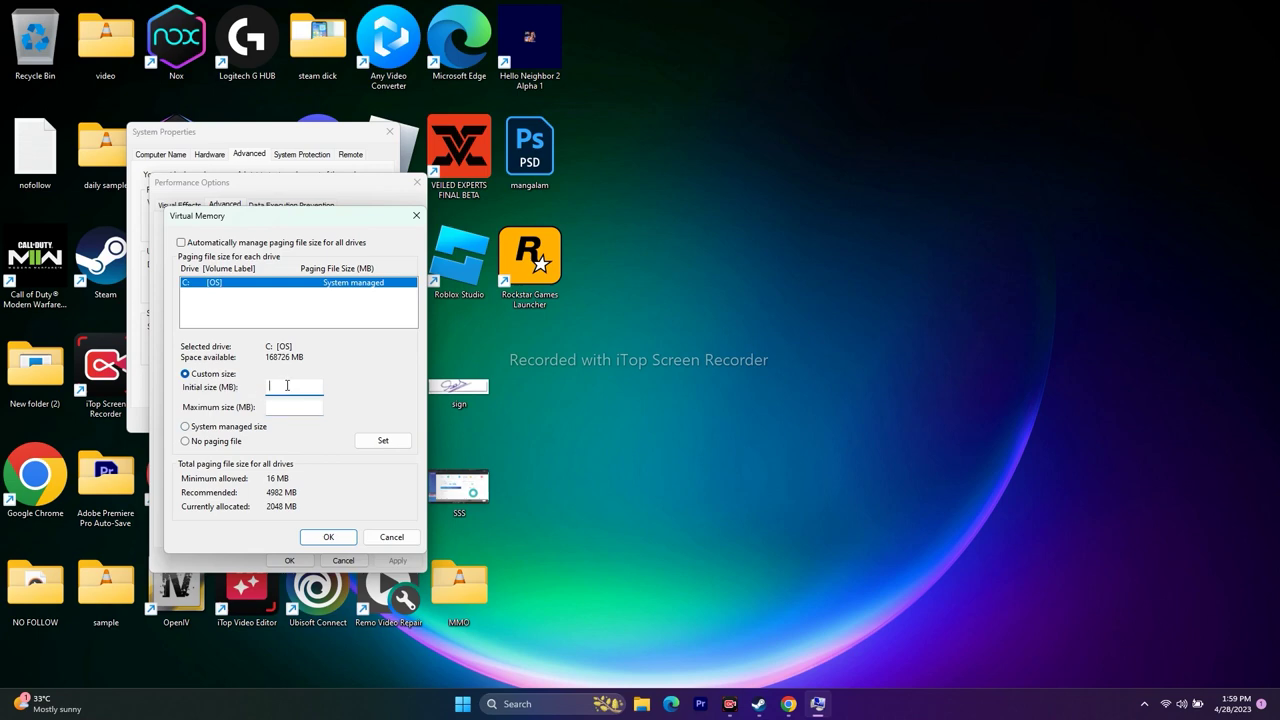
left_click(312, 405)
left_click(545, 705)
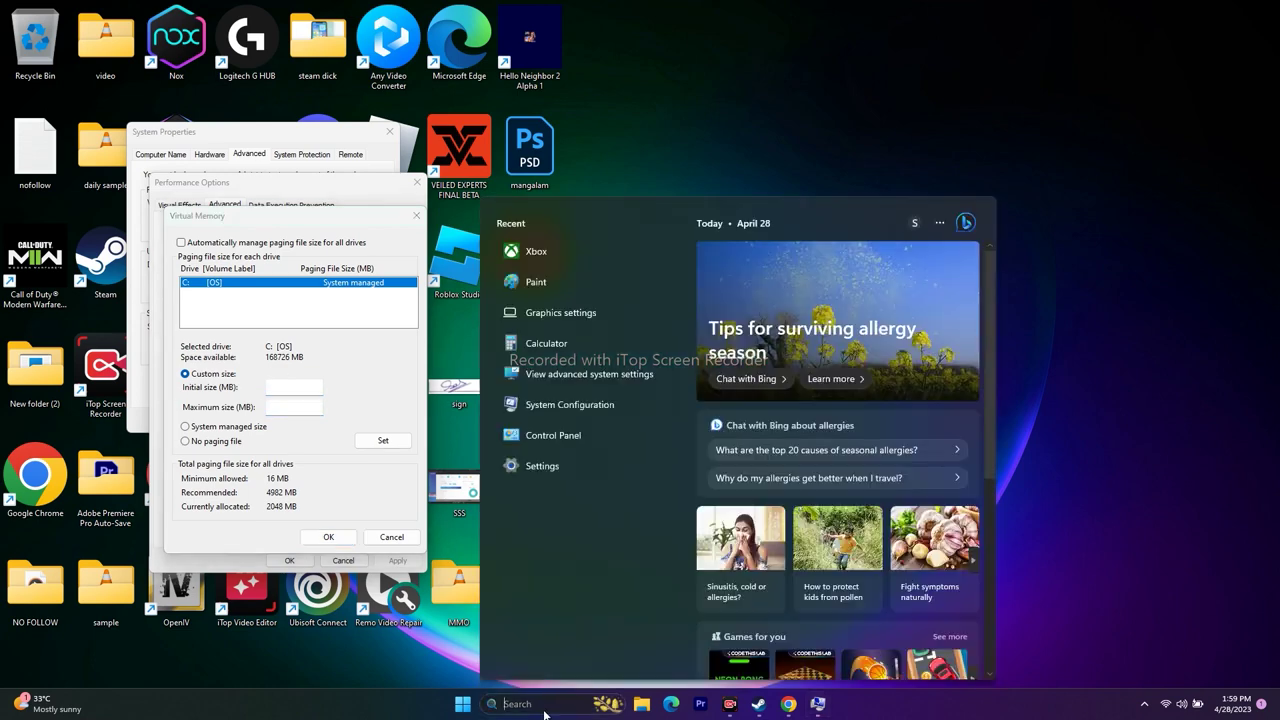
left_click(546, 343)
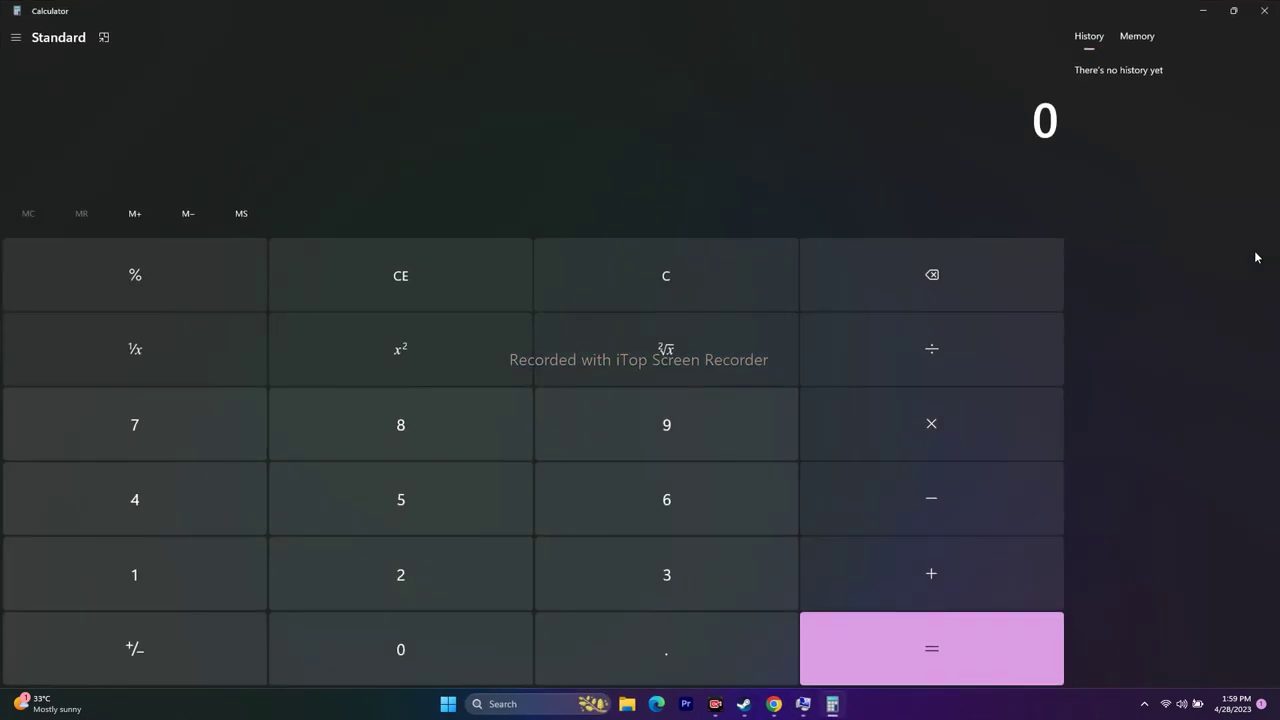
Calculate 32 × 1024 × 1.5 in Calculator to get 49,152
left_click(622, 576)
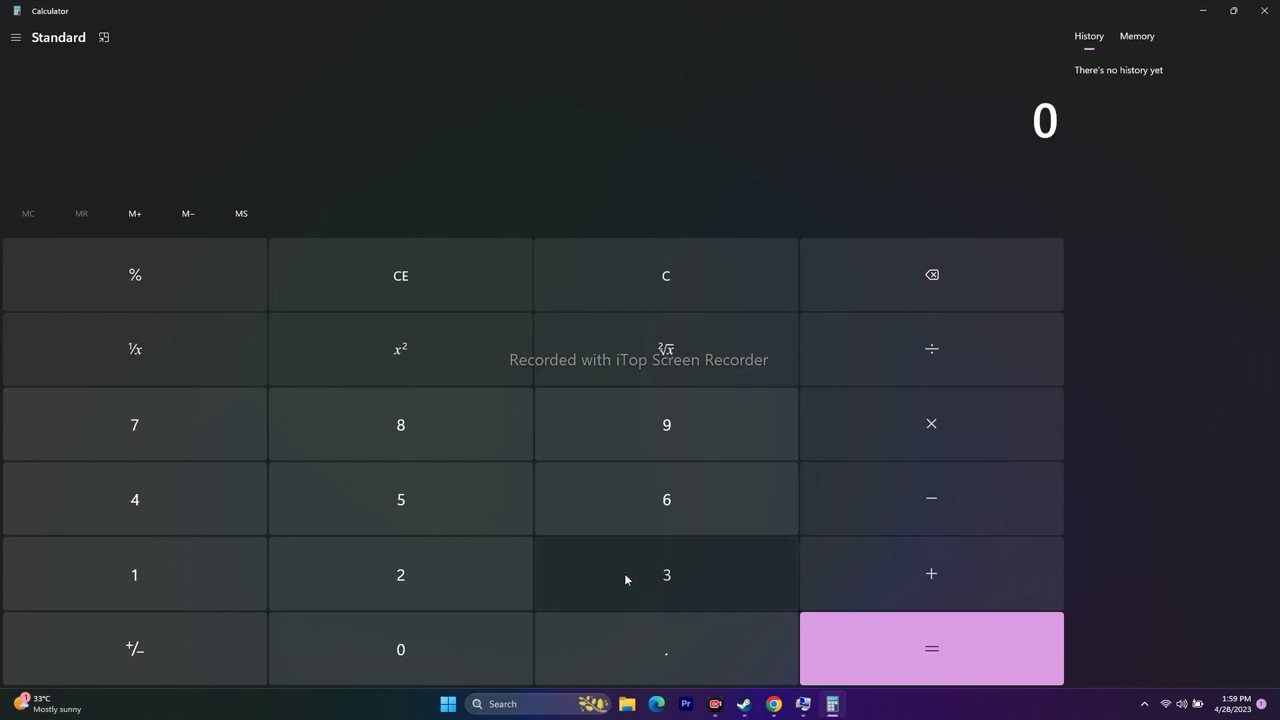
left_click(437, 569)
left_click(906, 418)
left_click(250, 570)
left_click(331, 645)
left_click(318, 567)
left_click(134, 499)
left_click(877, 656)
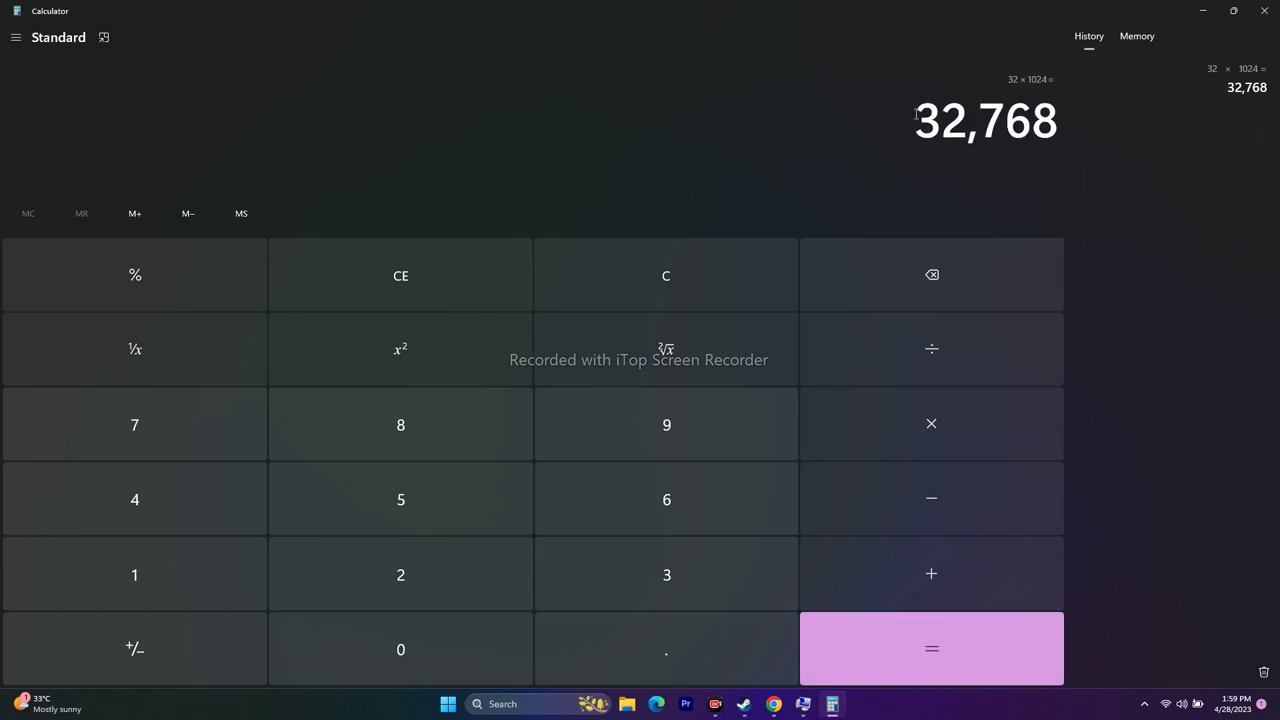
left_click(914, 431)
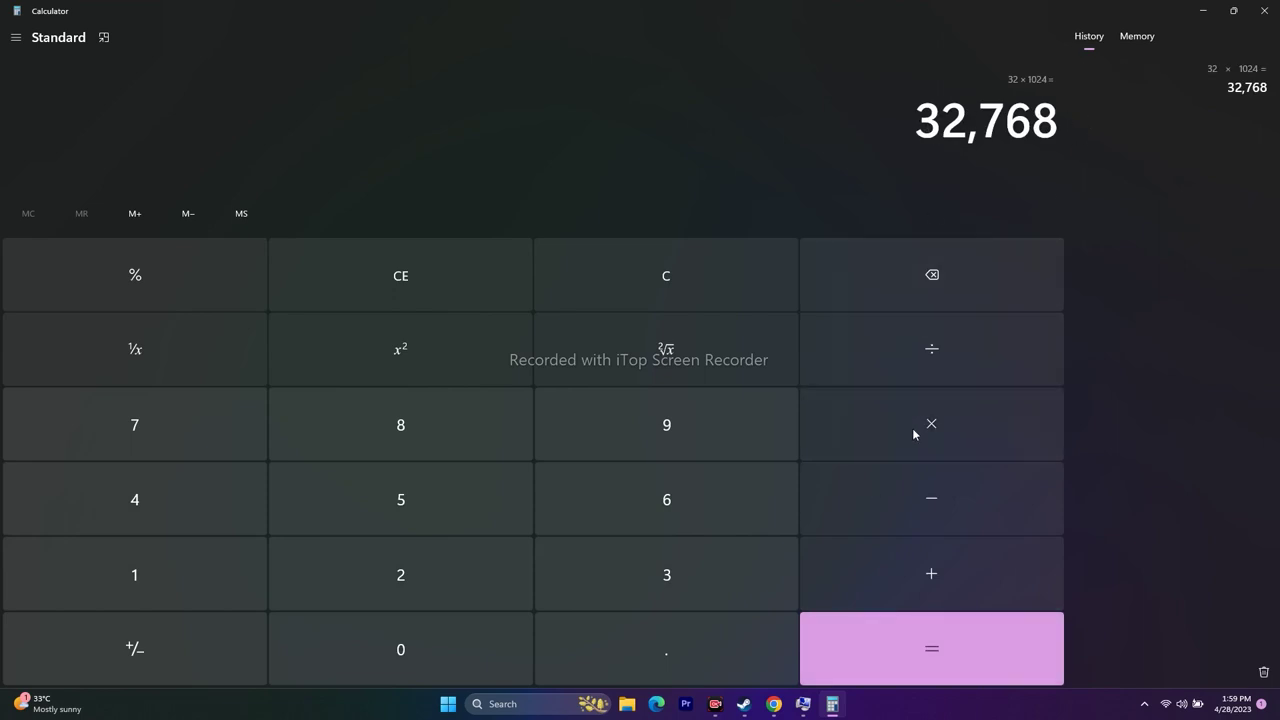
left_click(205, 595)
left_click(564, 630)
left_click(496, 519)
left_click(930, 648)
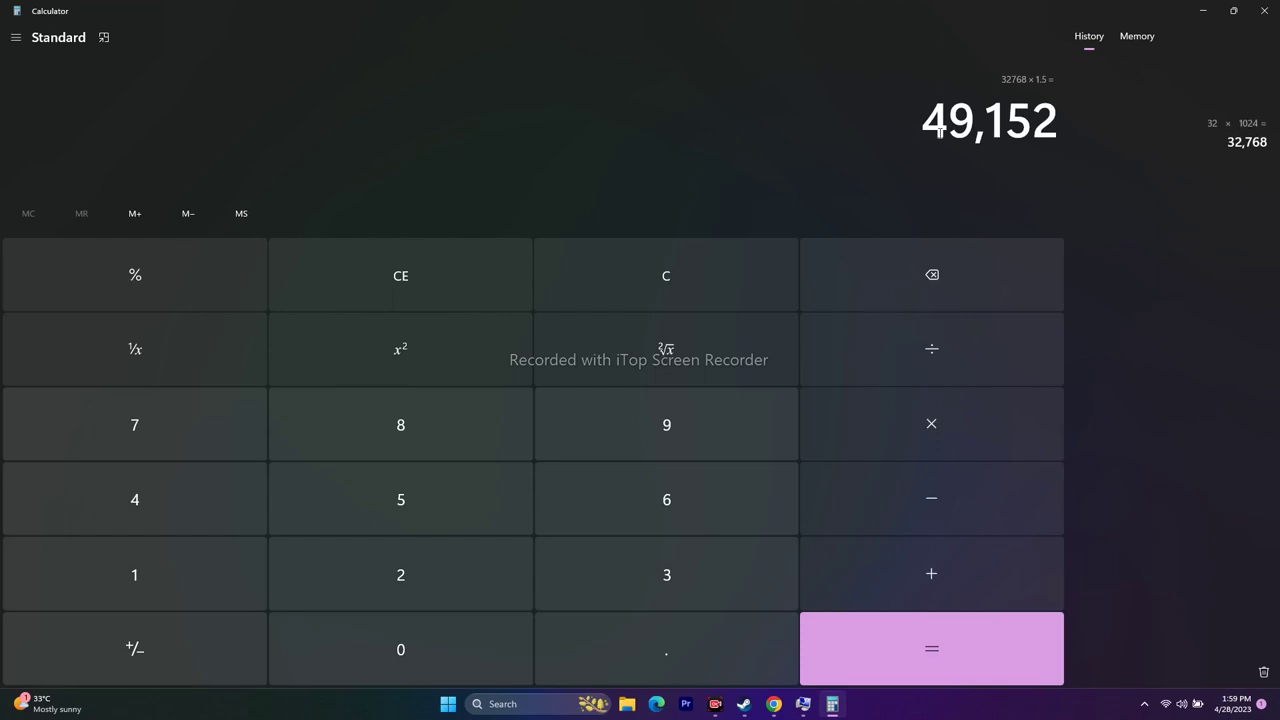
Copy 49,152 and paste it as the C: drive's Initial size
left_click_drag(948, 121, 1062, 123)
left_click(920, 120)
double_click(1046, 121)
key("ctrl+c")
right_click(1046, 121)
left_click(1063, 134)
left_click(1203, 10)
right_click(268, 388)
left_click(306, 444)
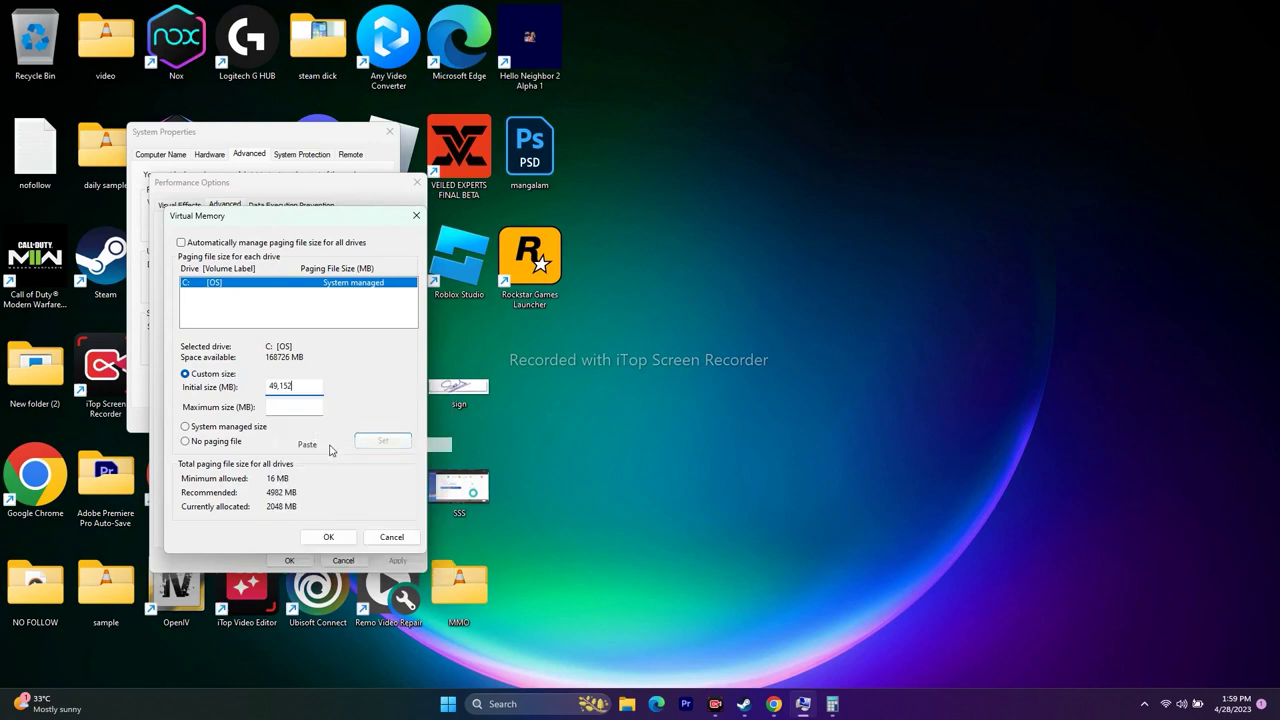
left_click(285, 408)
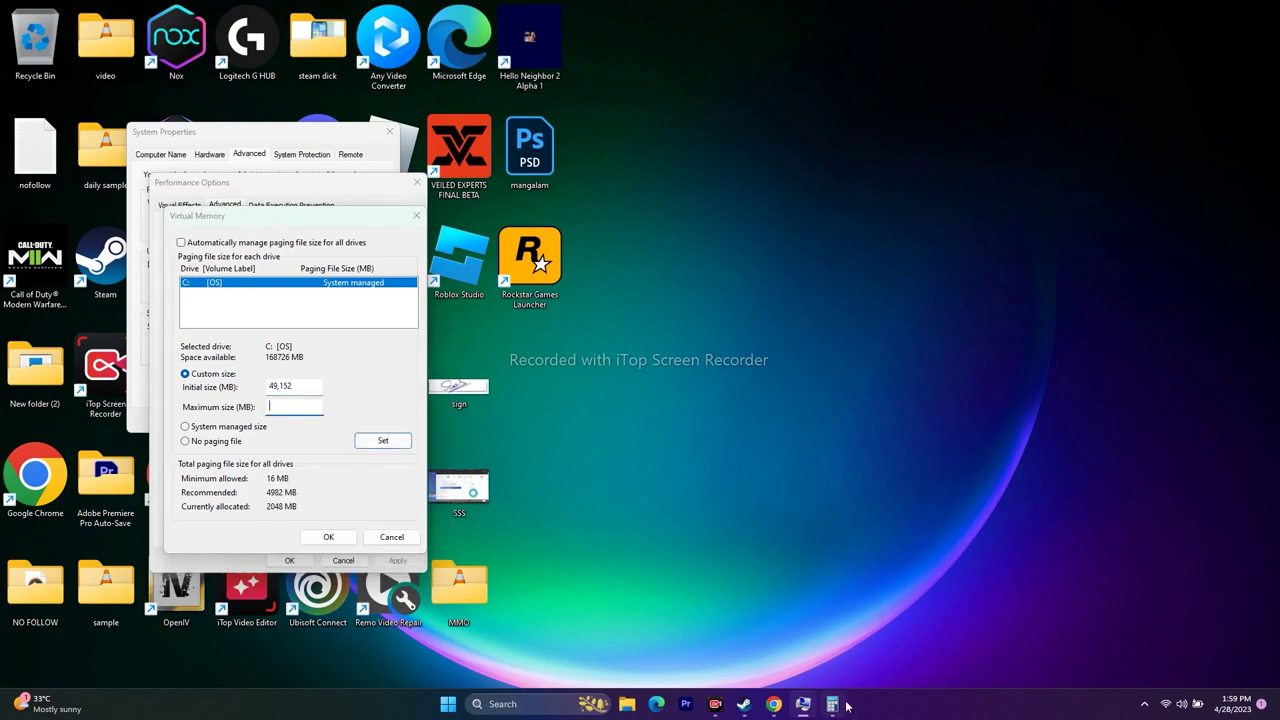
Clear Calculator and compute 32 × 1024 × 3 to get 98,304
left_click(833, 705)
left_click(400, 275)
left_click(556, 582)
left_click(505, 570)
left_click(835, 430)
left_click(195, 578)
left_click(320, 645)
left_click(380, 575)
left_click(180, 500)
left_click(880, 645)
left_click_drag(916, 125, 1060, 128)
left_click(950, 421)
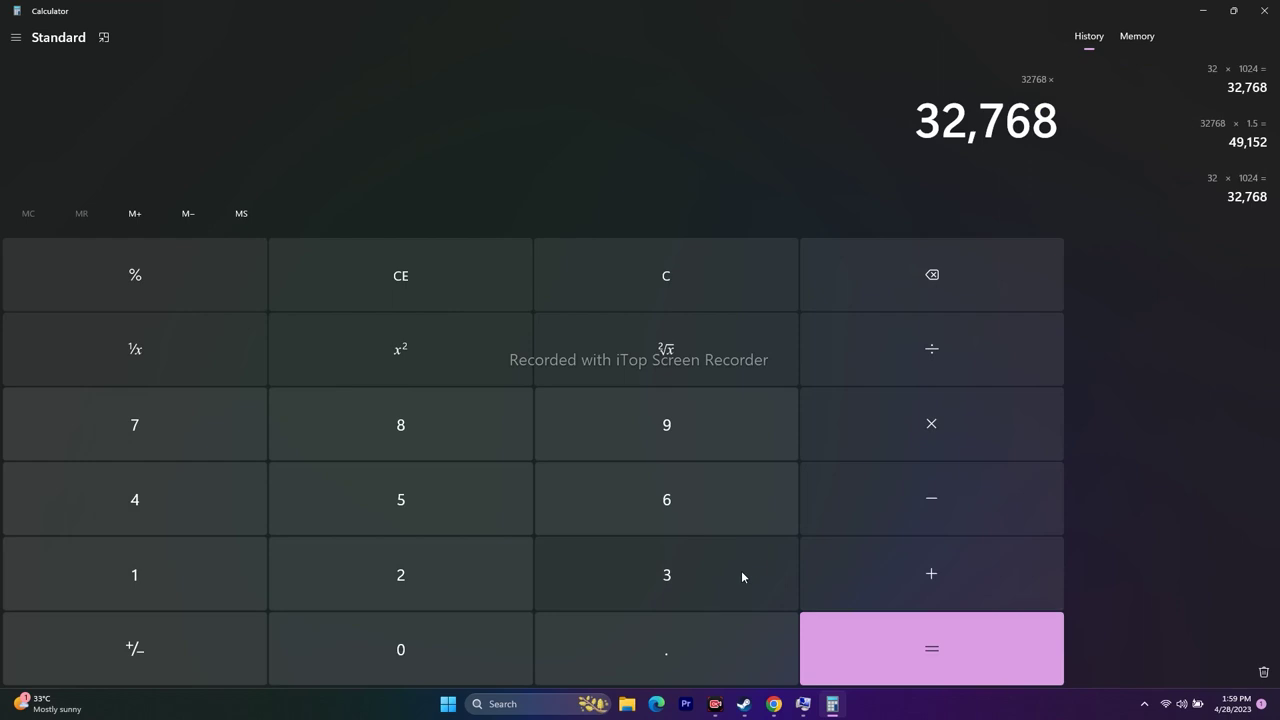
left_click(666, 574)
left_click(931, 648)
Copy 98,304 and paste it as the Maximum size
left_click_drag(918, 122, 1094, 134)
key("ctrl+c")
right_click(1068, 142)
left_click(1090, 150)
left_click(1202, 10)
right_click(292, 407)
left_click(312, 468)
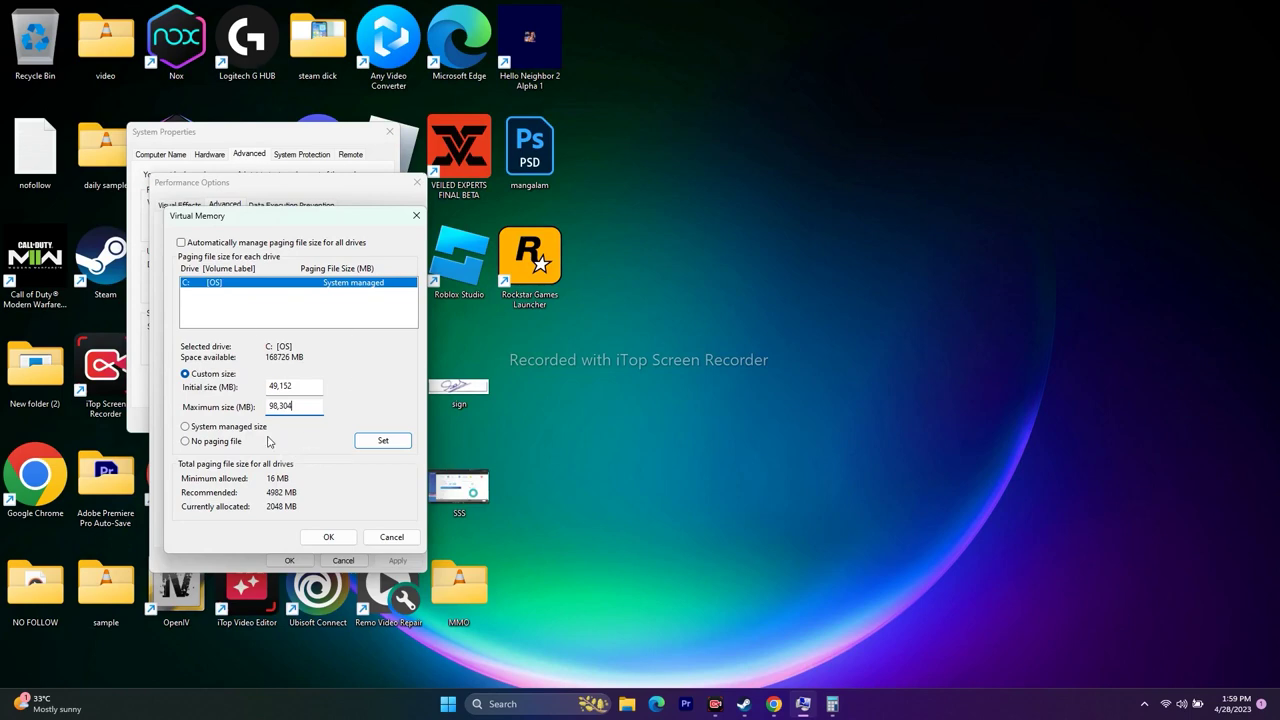
Confirm the 49,152–98,304 MB paging file and close Performance Options
left_click(328, 537)
left_click(289, 560)
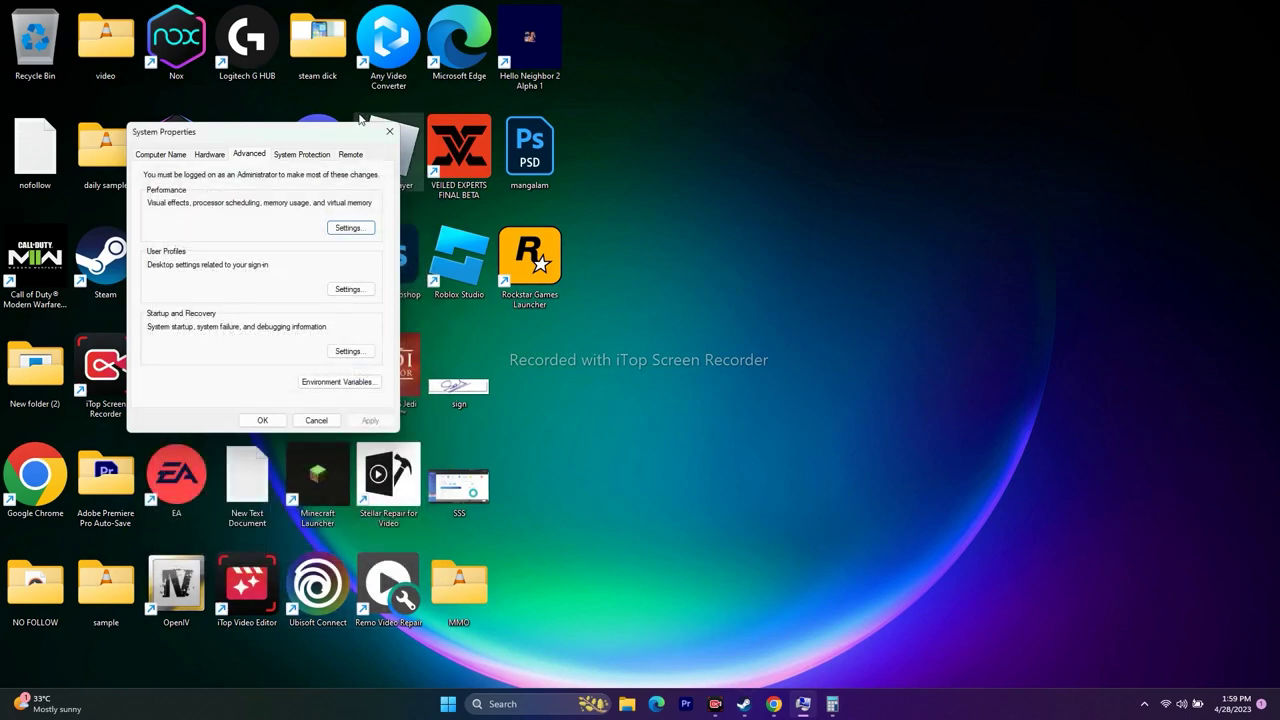
left_click(389, 131)
Check Windows Update in Settings to confirm the PC is up to date, then minimize Steam
left_click(759, 704)
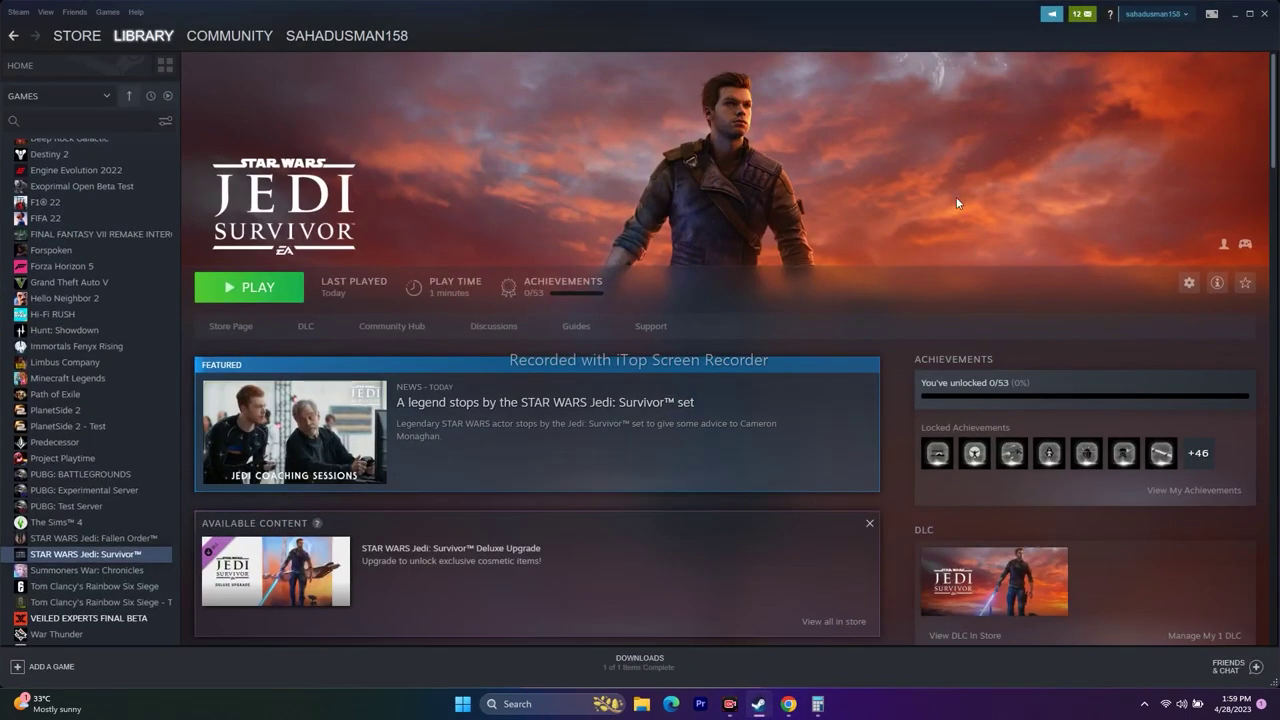
left_click(1234, 15)
left_click(531, 704)
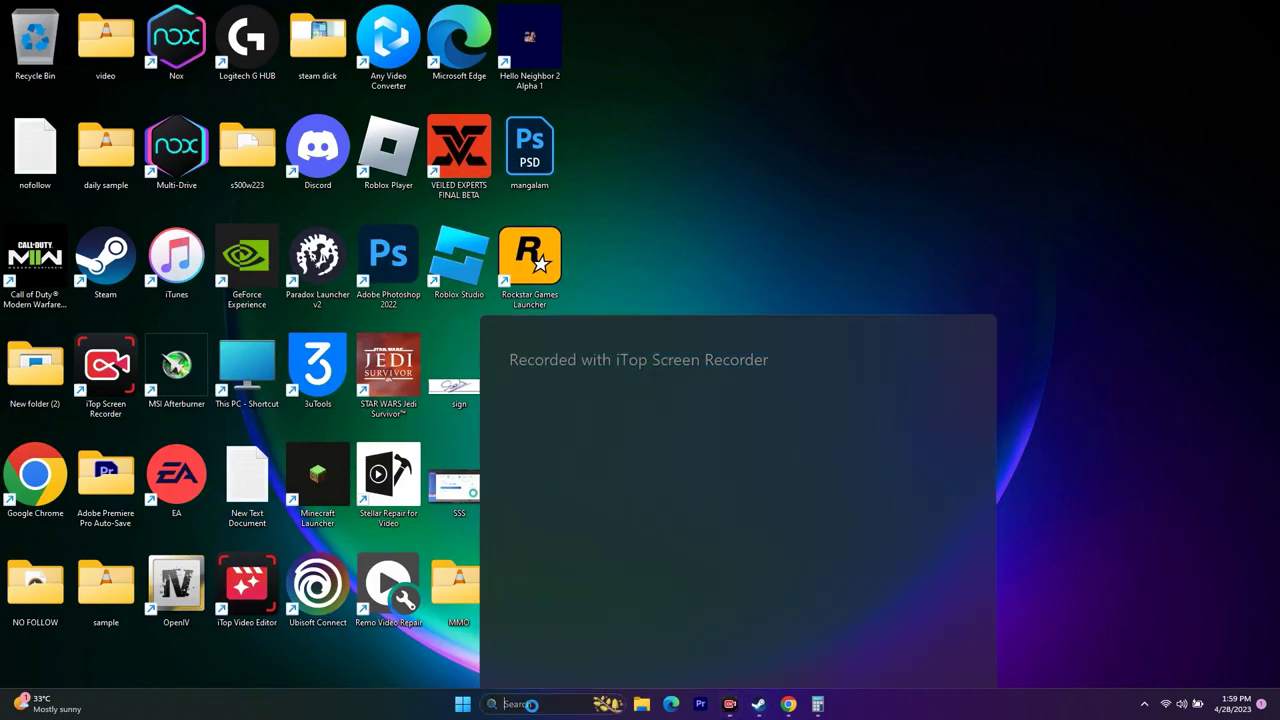
left_click(621, 463)
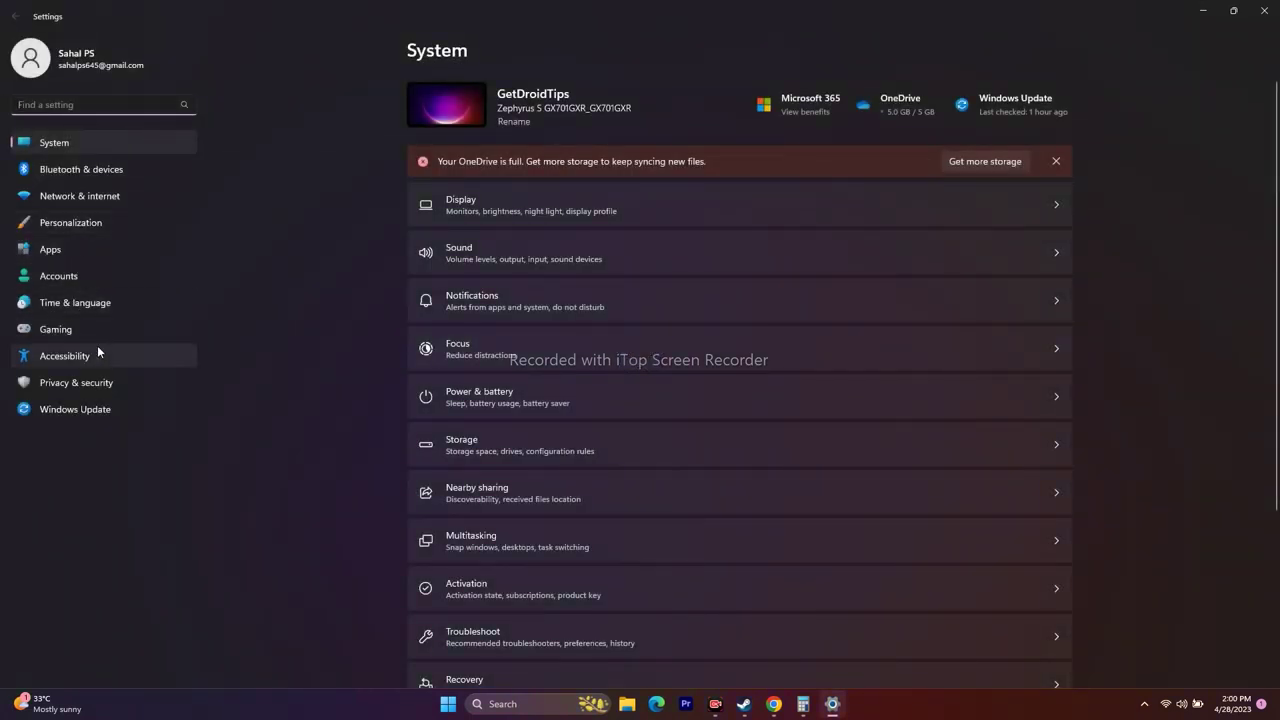
left_click(102, 410)
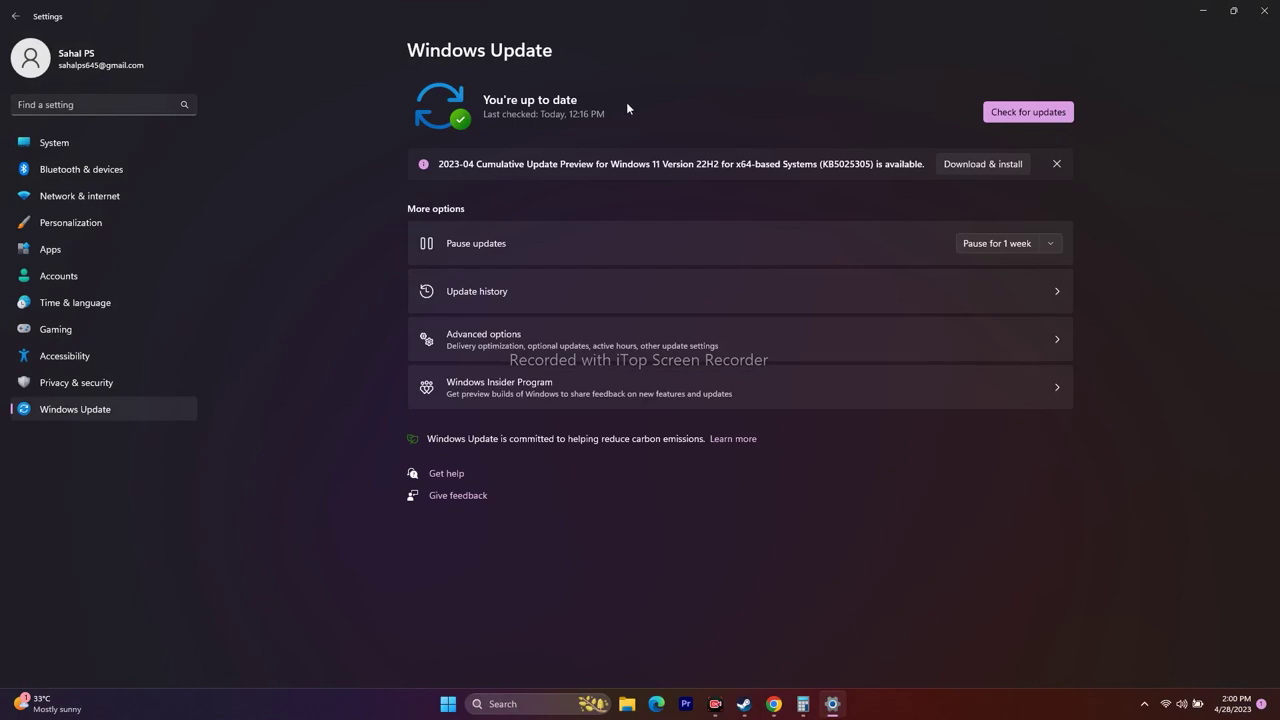
left_click(1264, 10)
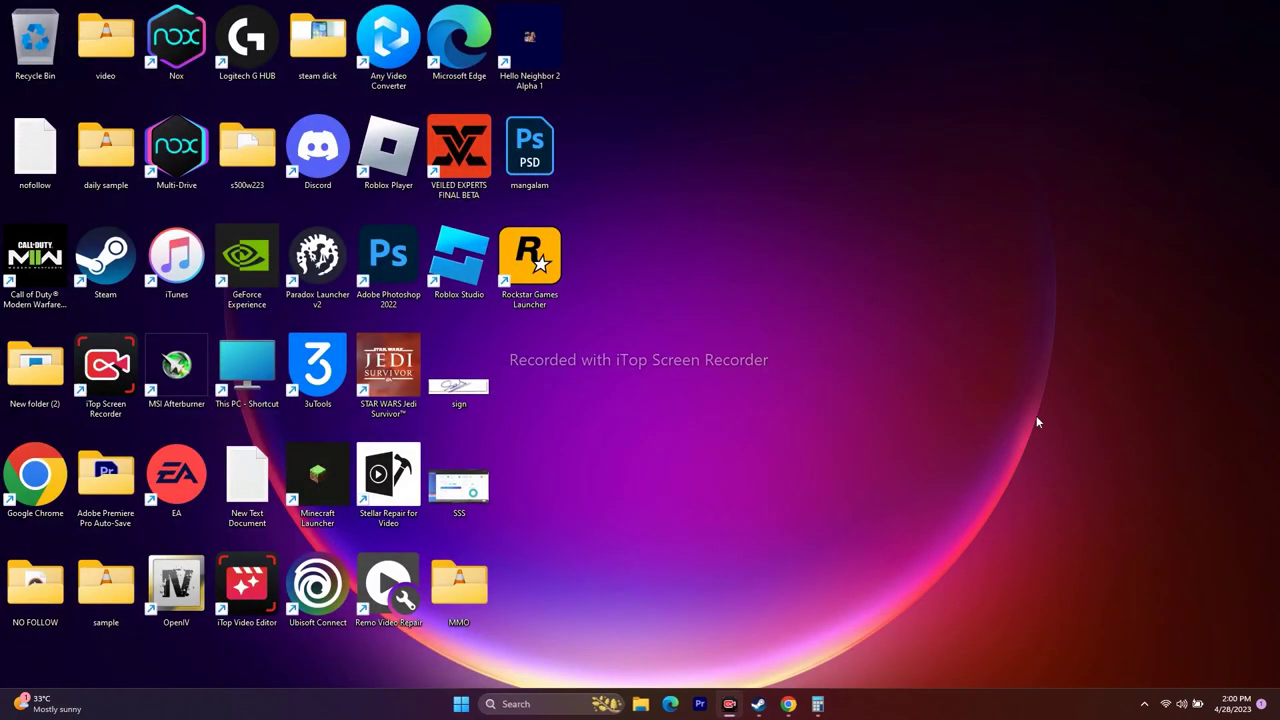
left_click(757, 708)
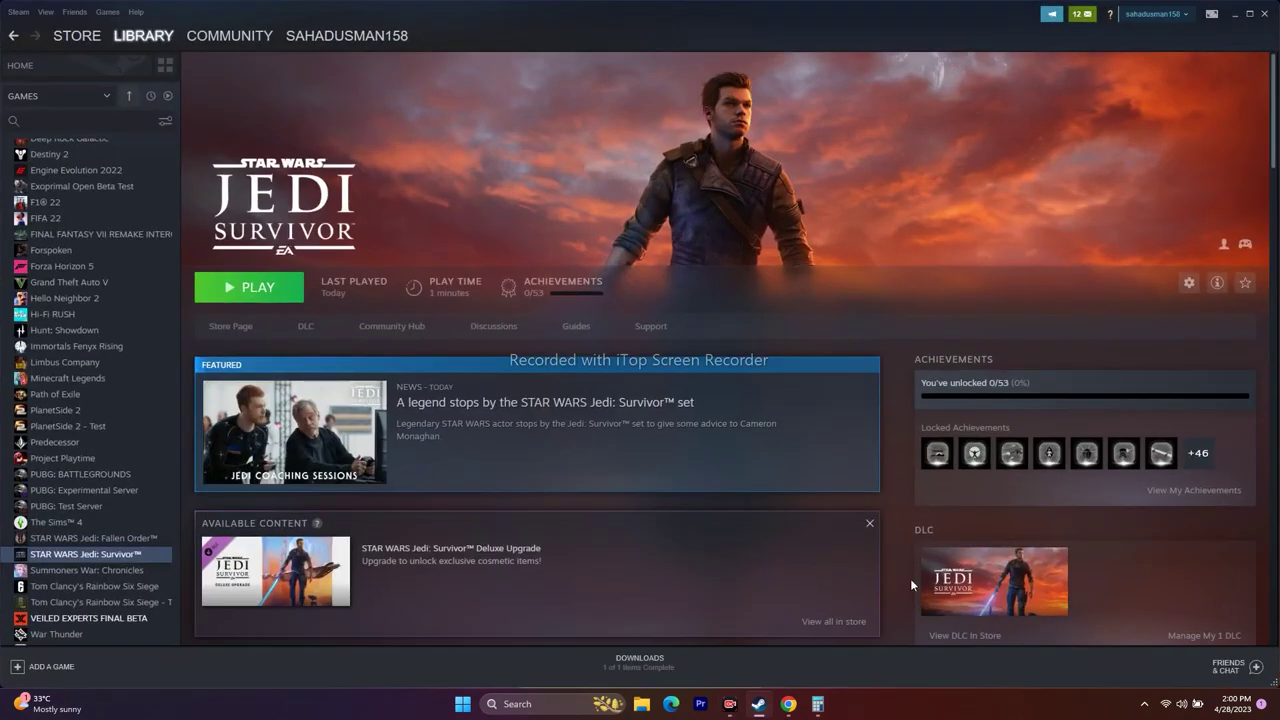
left_click(1234, 14)
Bring up Chrome's NVIDIA GeForce Drivers page and dismiss its notification prompt
left_click(789, 705)
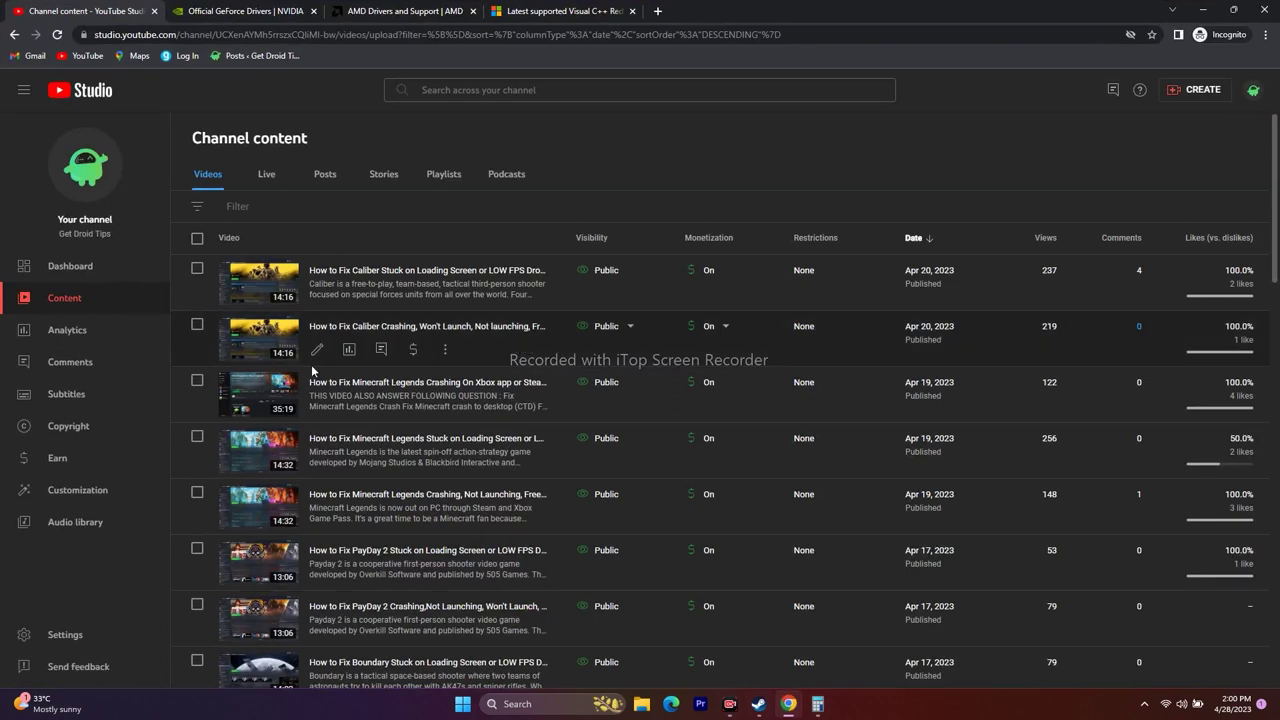
left_click(200, 11)
left_click(689, 160)
left_click(396, 10)
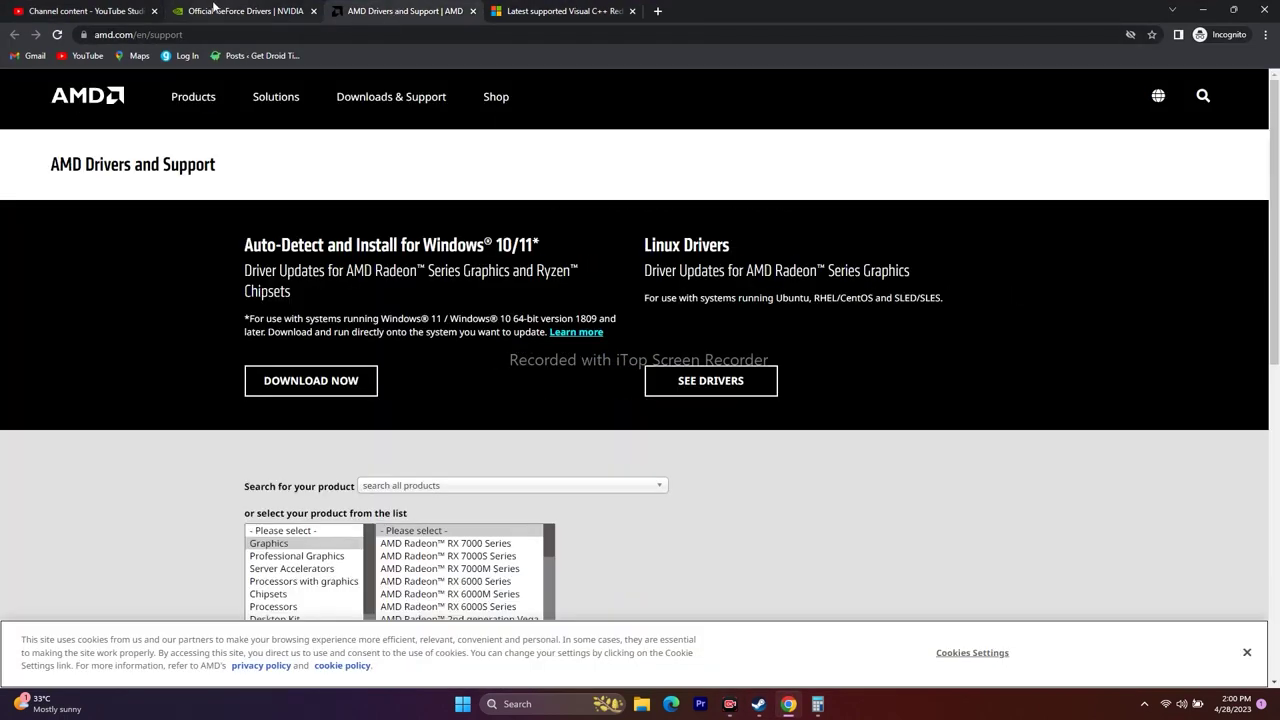
left_click(213, 8)
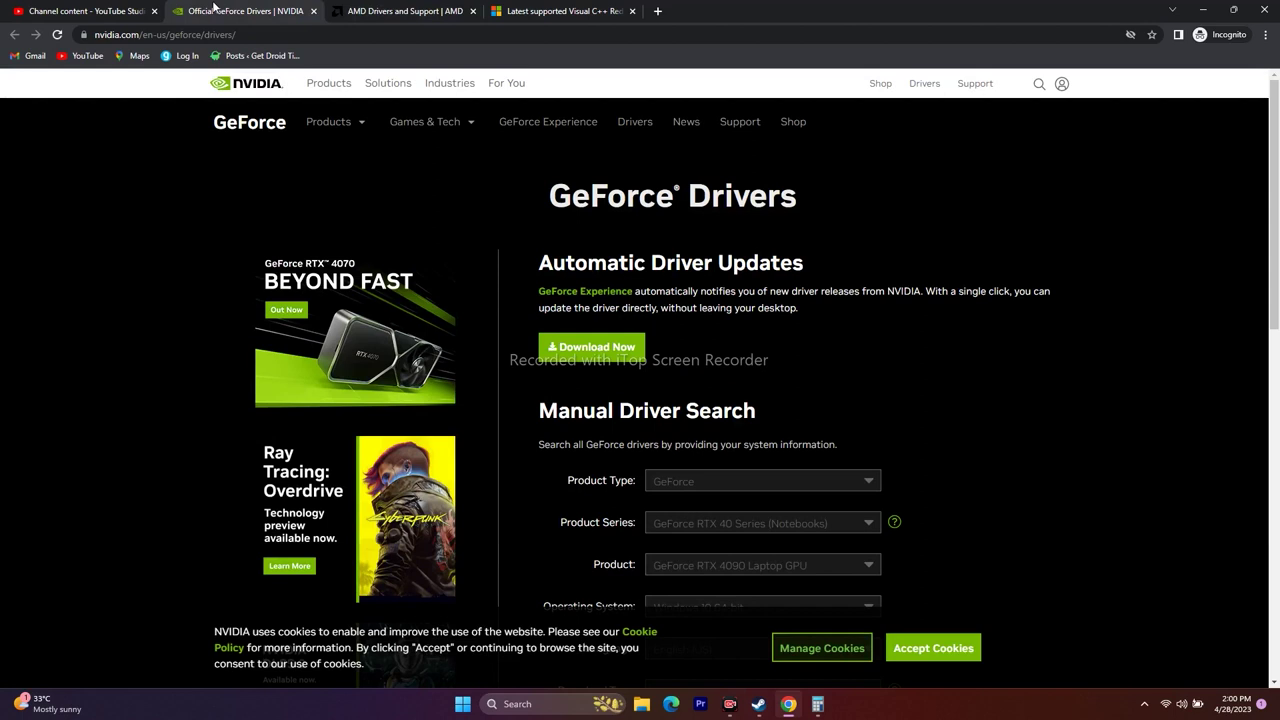
scroll(1158, 261, "down", 3)
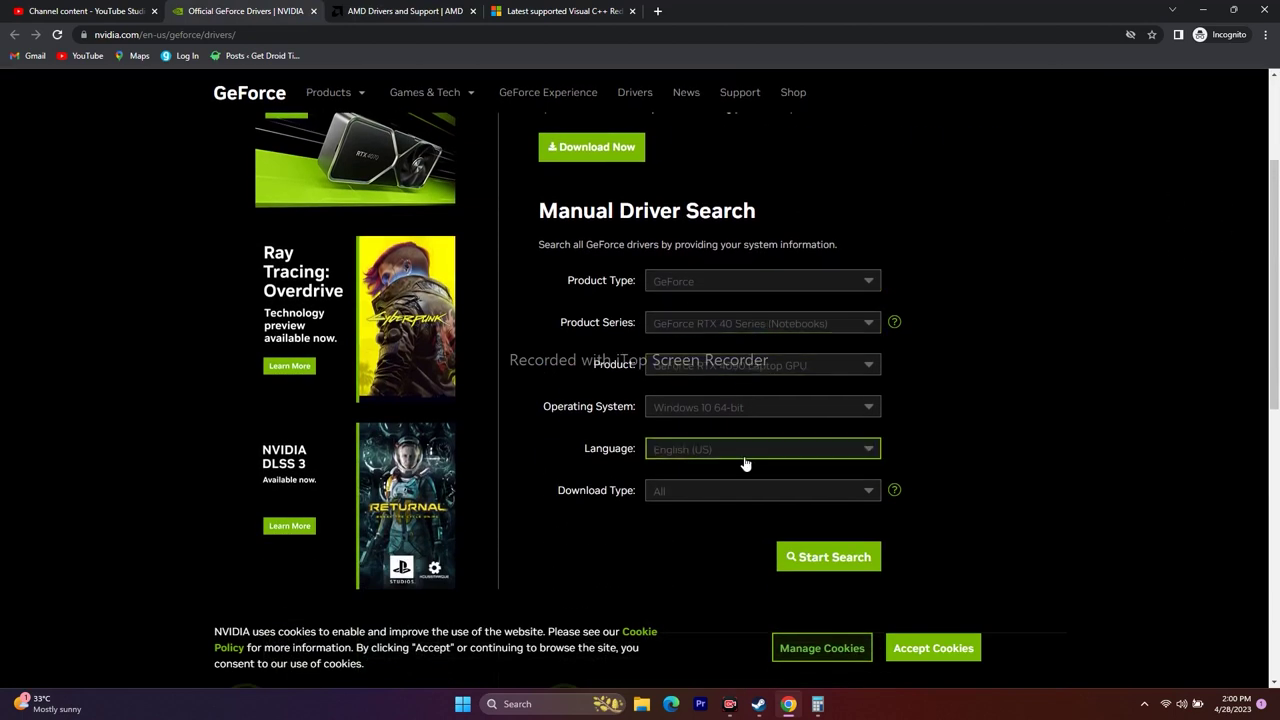
scroll(1061, 333, "down", 2)
scroll(776, 272, "up", 1)
Search NVIDIA drivers for the RTX 4090 Laptop GPU, finding Game Ready Driver 531.68
left_click(775, 297)
left_click(763, 340)
left_click(840, 490)
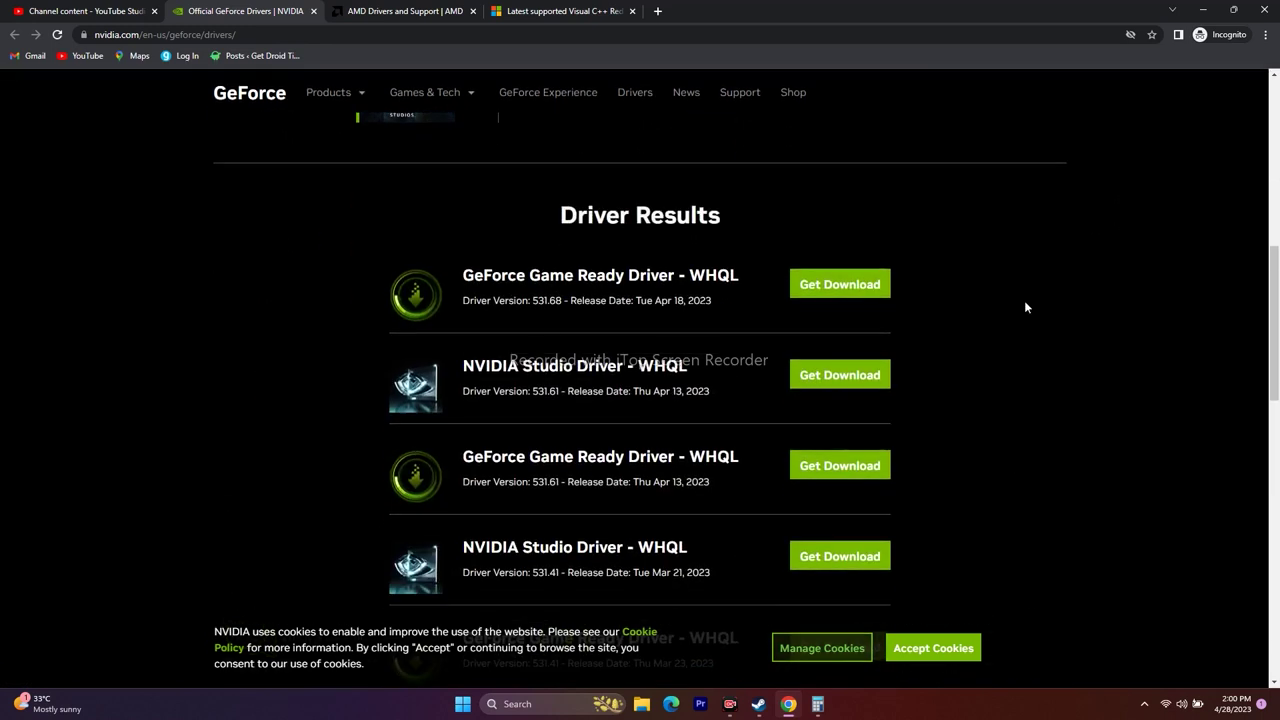
left_click_drag(532, 300, 566, 299)
left_click(641, 315)
left_click_drag(676, 300, 715, 302)
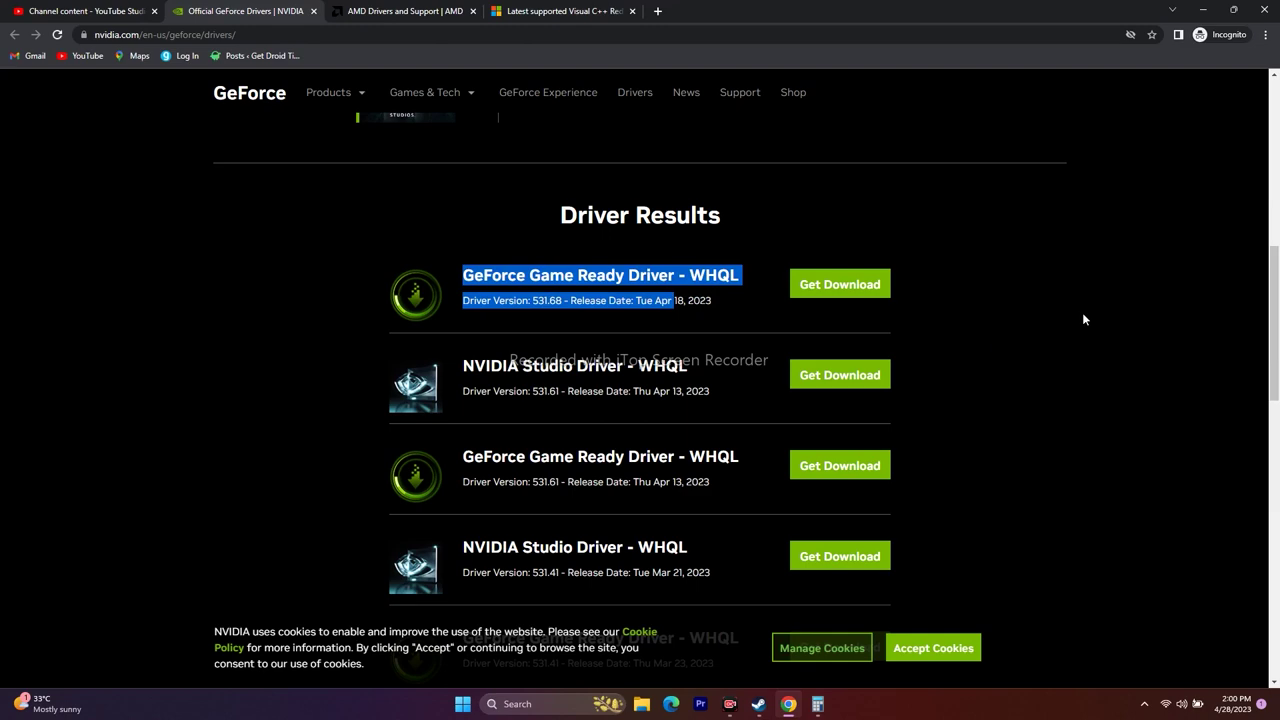
left_click(410, 11)
Select RX 7000M Series > RX 7600M on AMD's page and submit to list drivers
scroll(1146, 337, "down", 2)
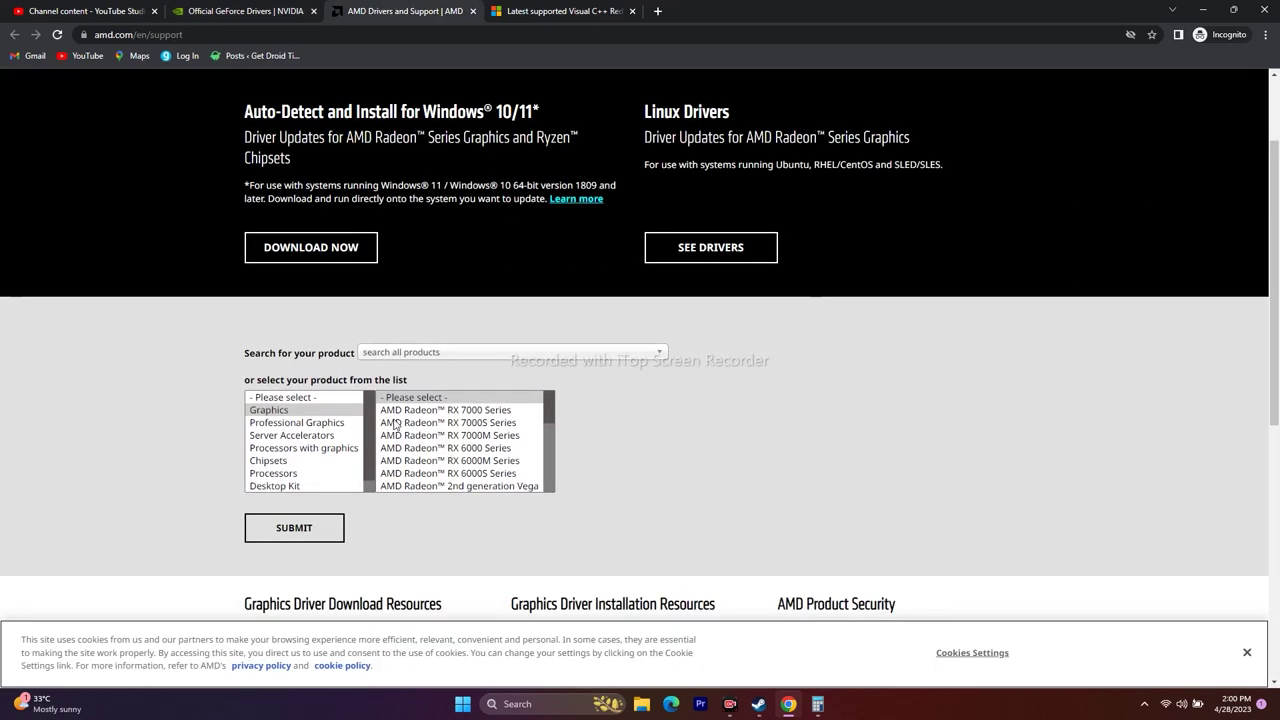
left_click(450, 435)
left_click(640, 410)
left_click(766, 423)
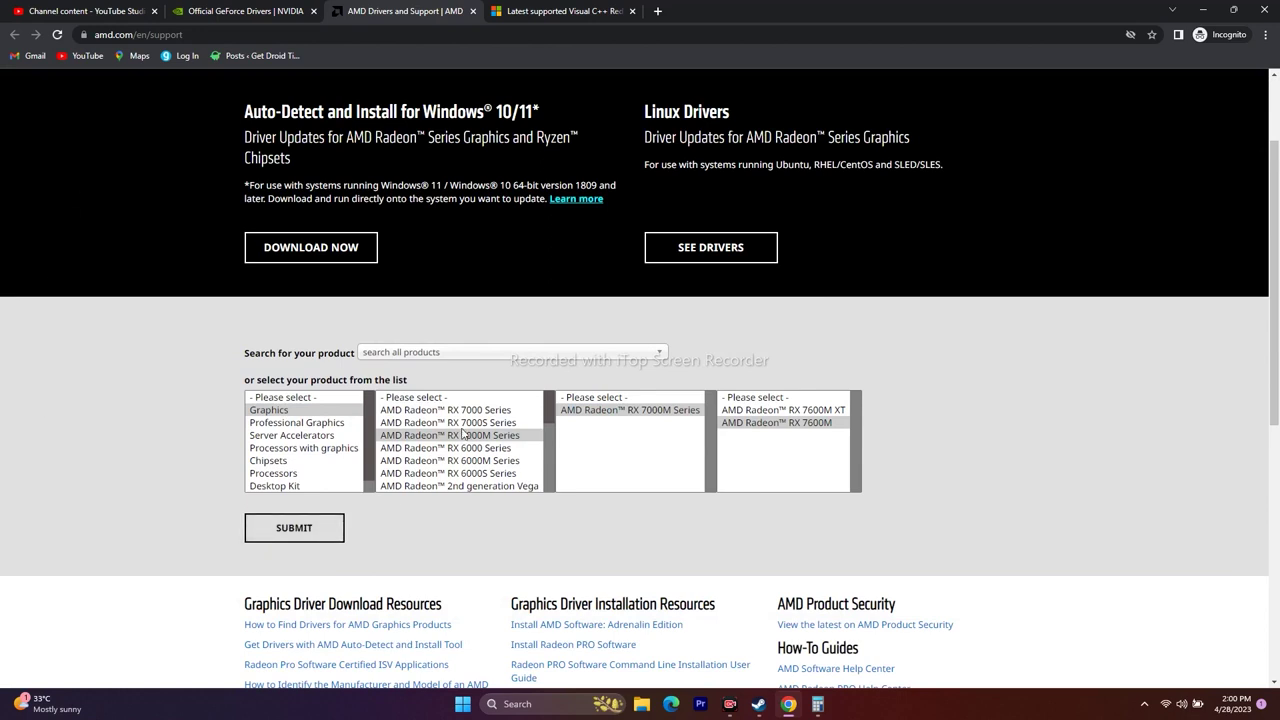
left_click(270, 532)
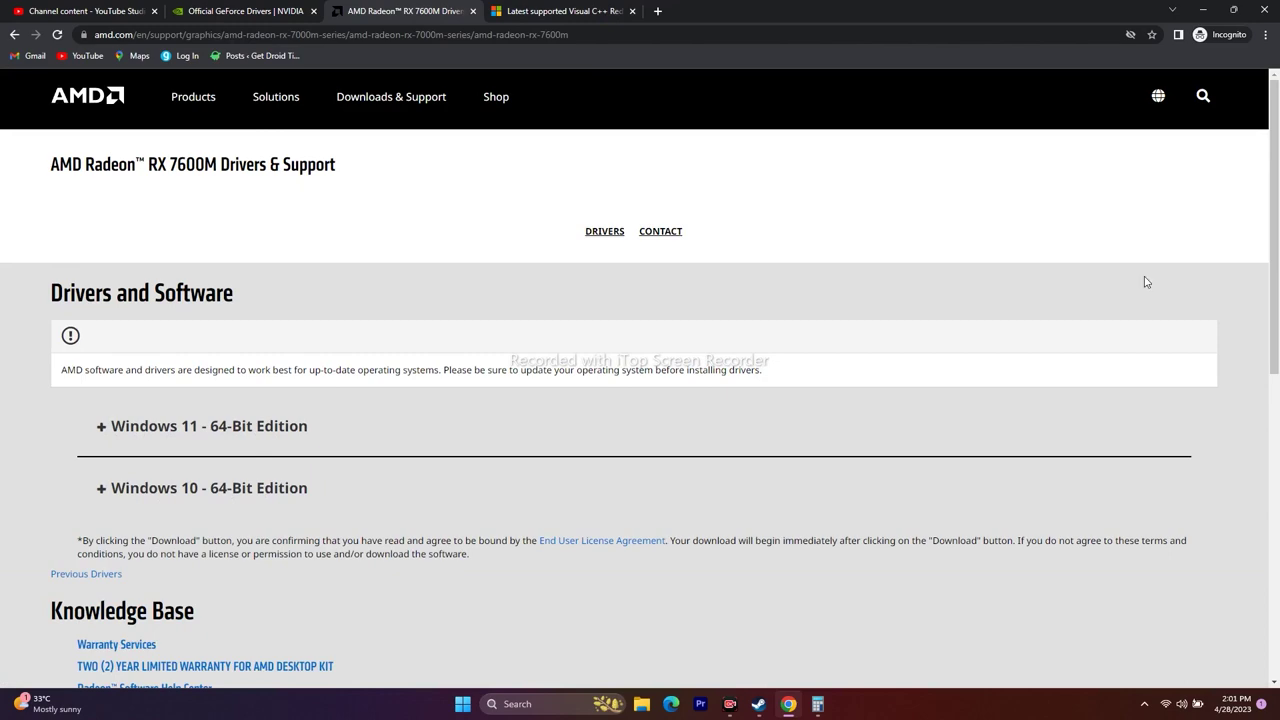
Review the Visual C++ Redistributable download links, then minimize Chrome back to Steam
left_click(759, 704)
left_click(759, 704)
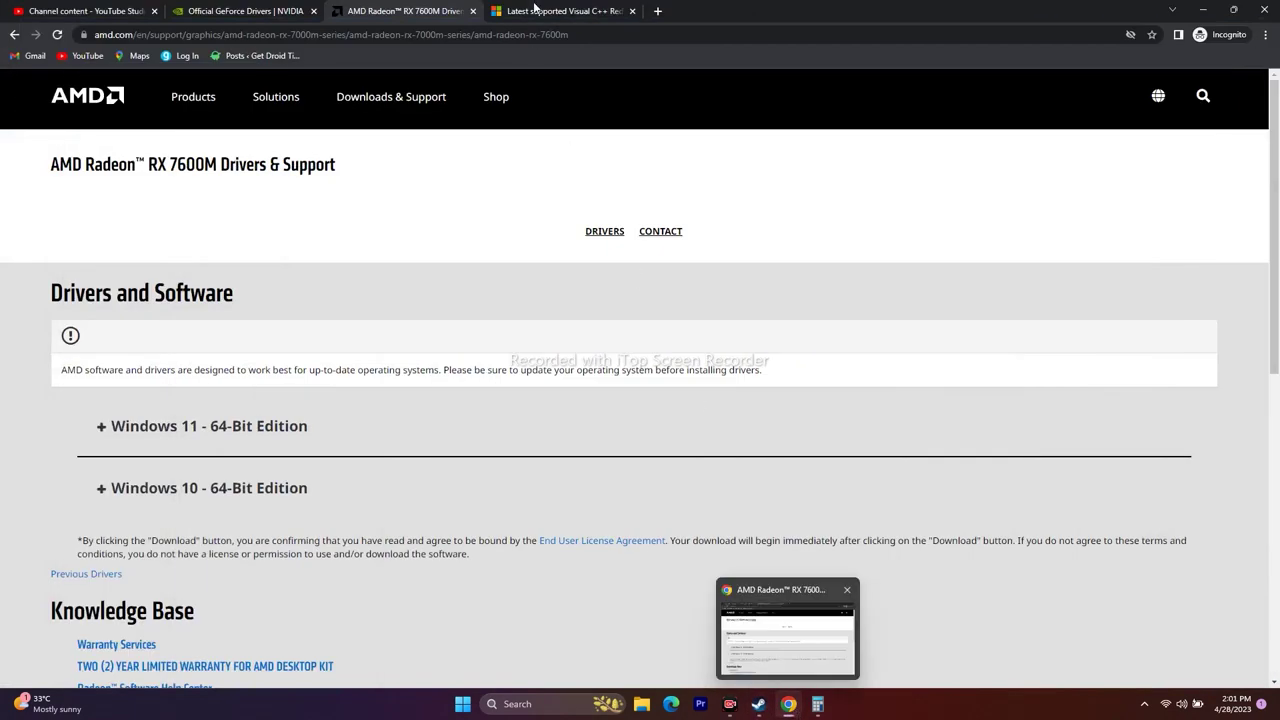
key("ctrl+Tab")
scroll(1182, 295, "down", 4)
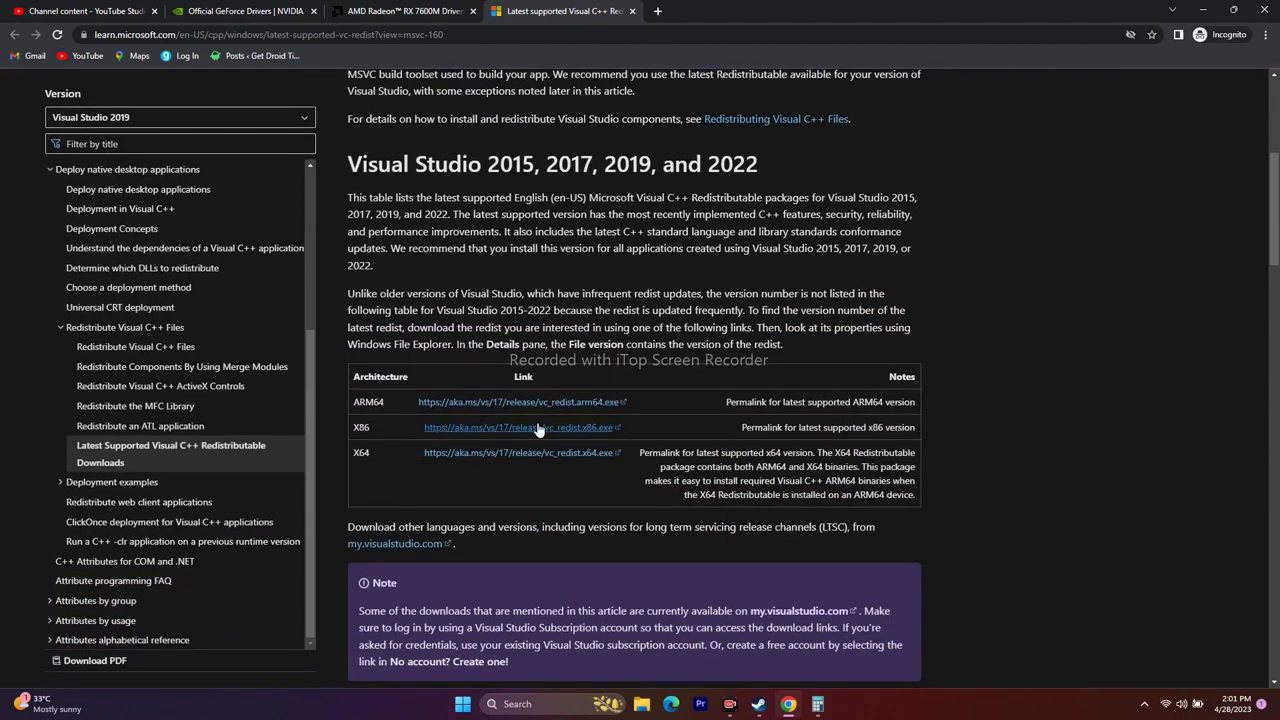
left_click(1206, 12)
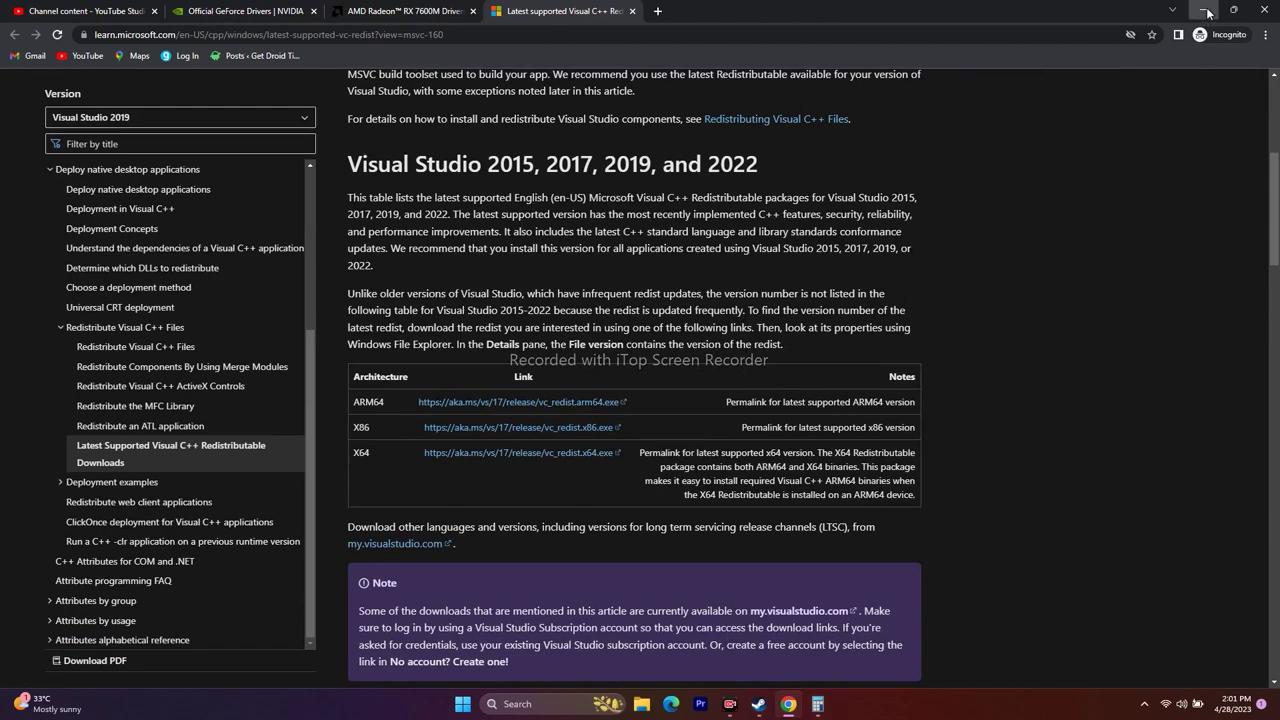
left_click(788, 704)
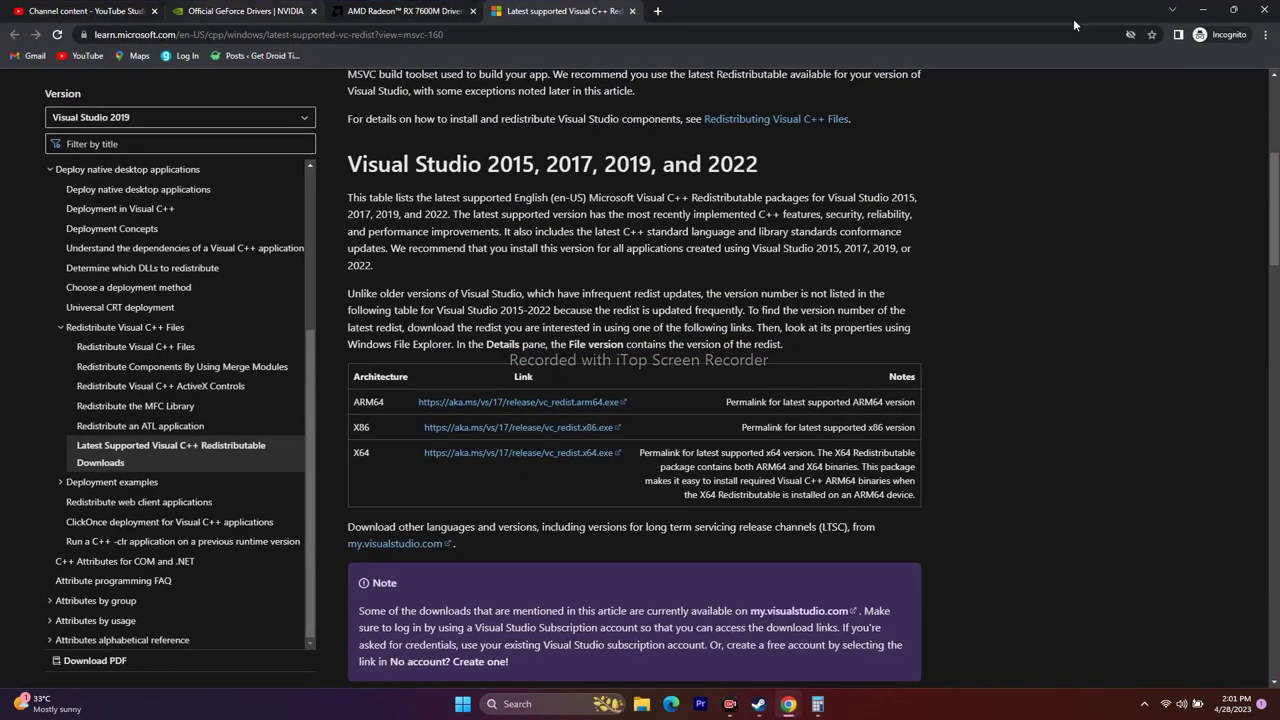
left_click(1206, 12)
left_click(763, 704)
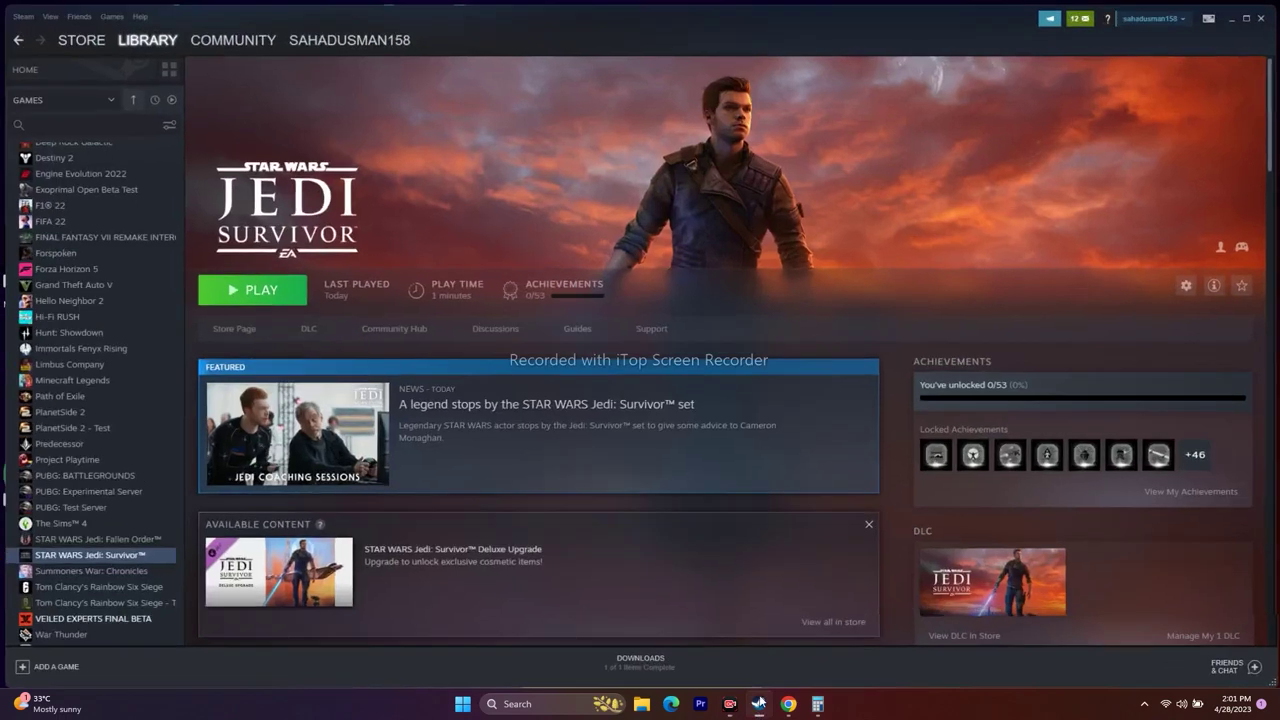